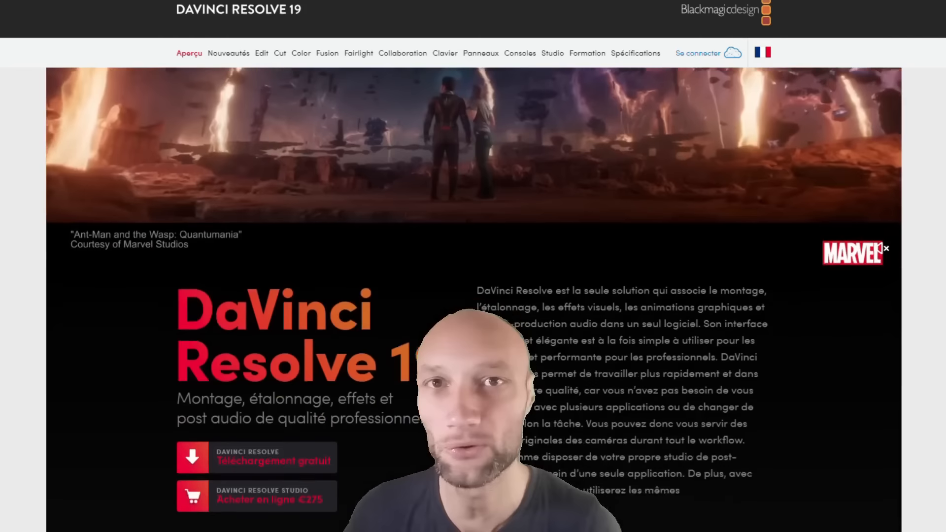
Step: Examine the DaVinci Resolve 19 overview page, covering its new features, collaboration, media and export tools, plug-ins, keyboards and consoles
scroll(473, 299, down, 8)
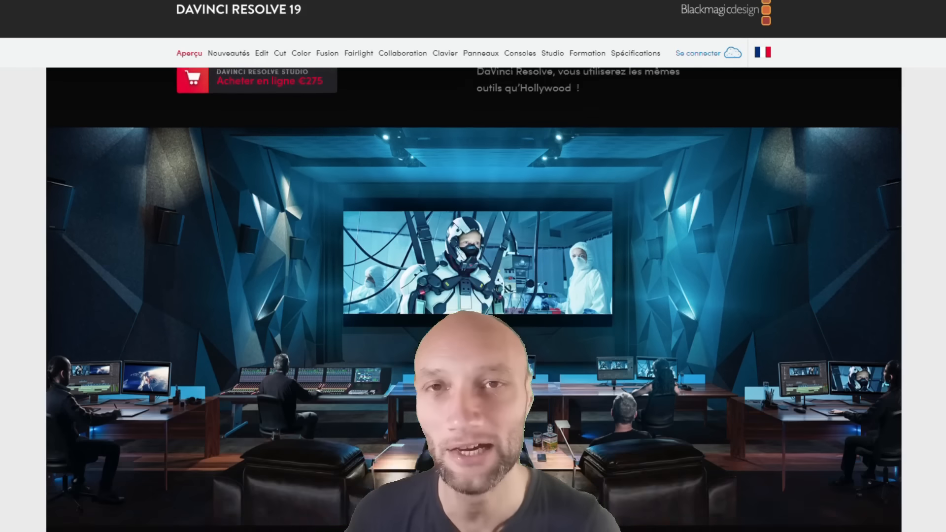
scroll(473, 299, down, 9)
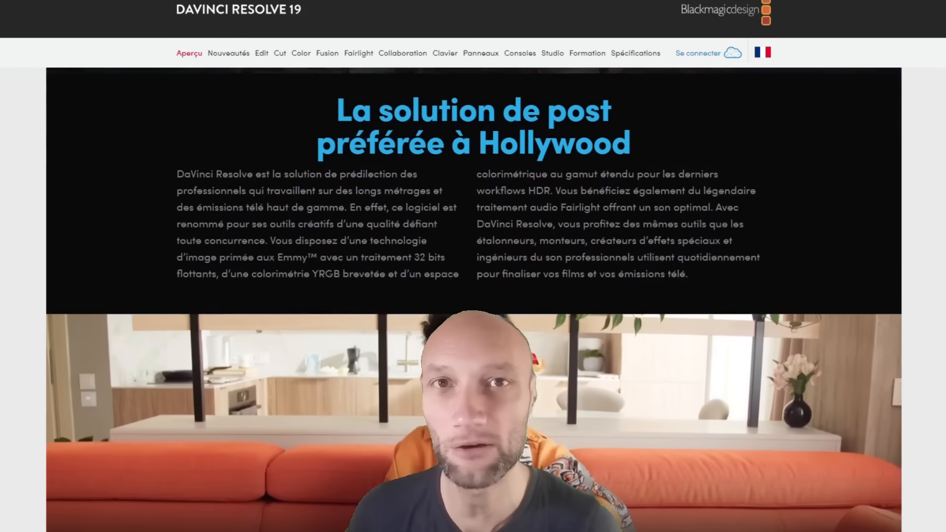
scroll(474, 299, down, 8)
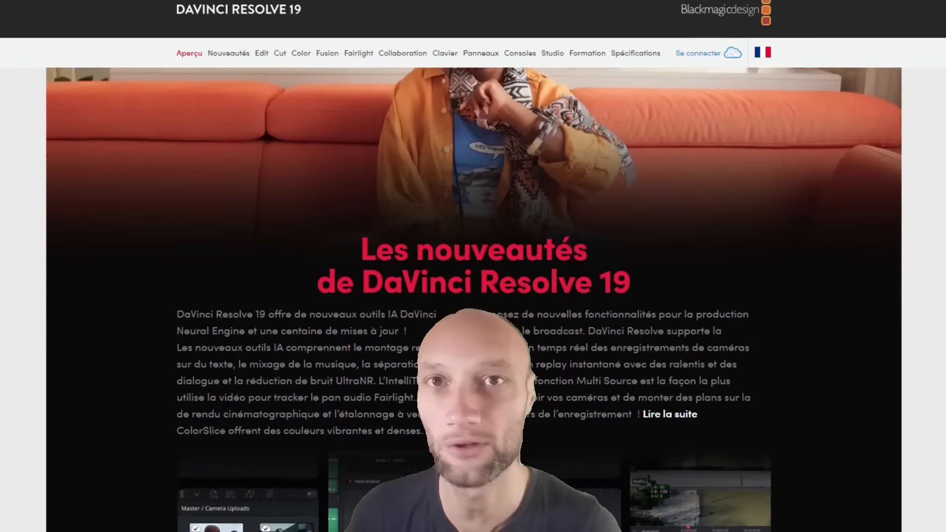
scroll(474, 299, down, 8)
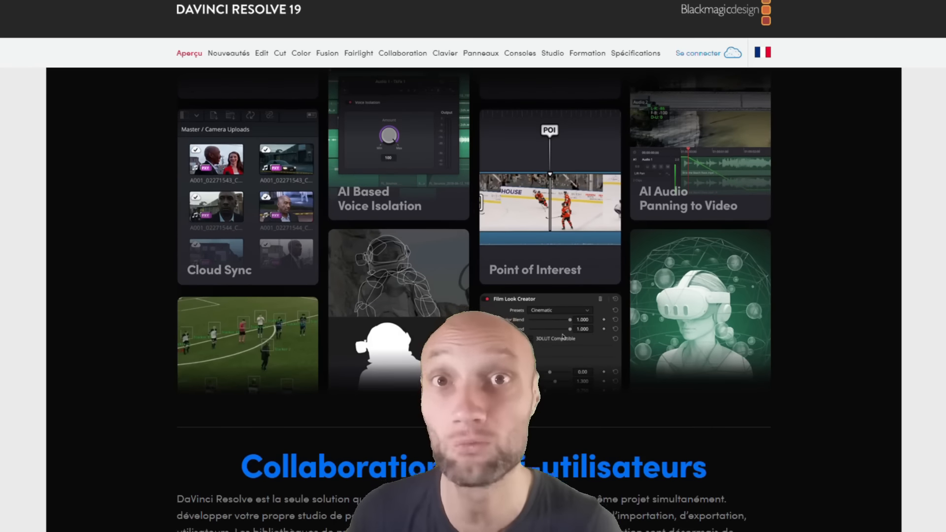
scroll(474, 299, down, 7)
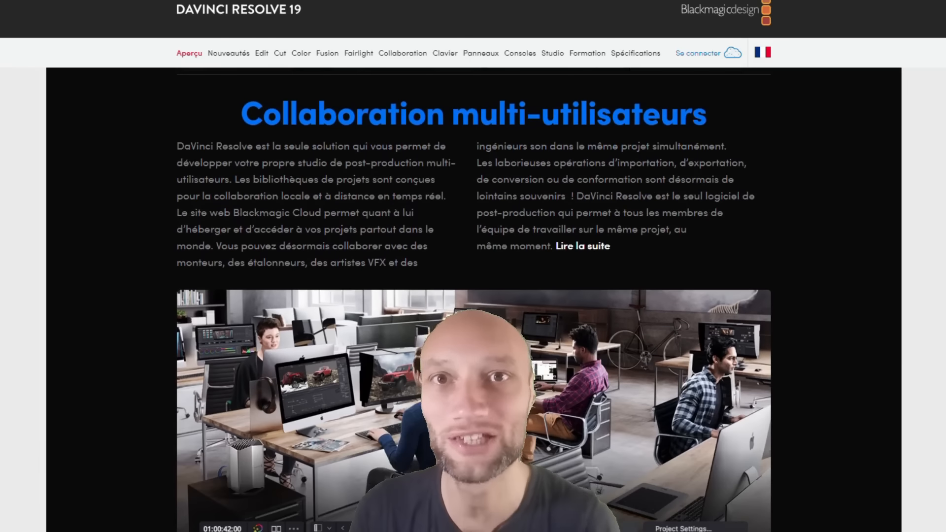
scroll(473, 299, down, 8)
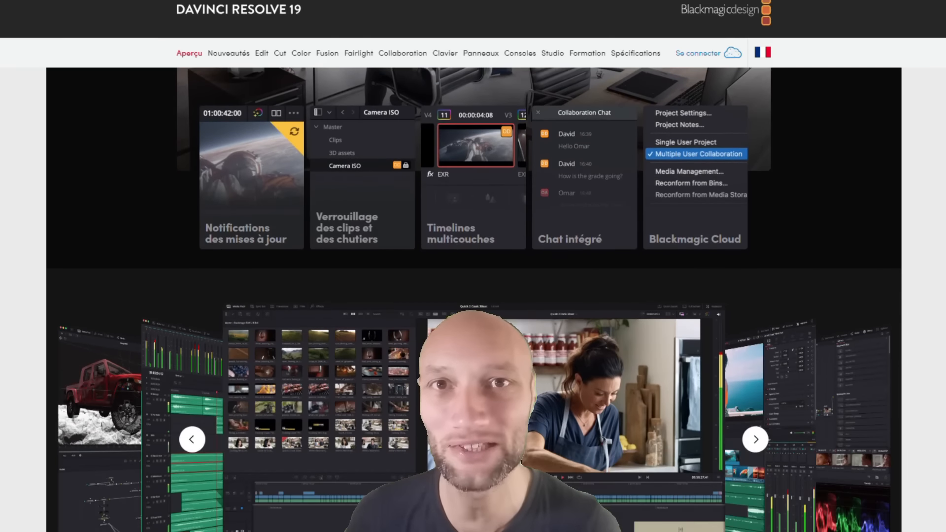
scroll(474, 299, down, 7)
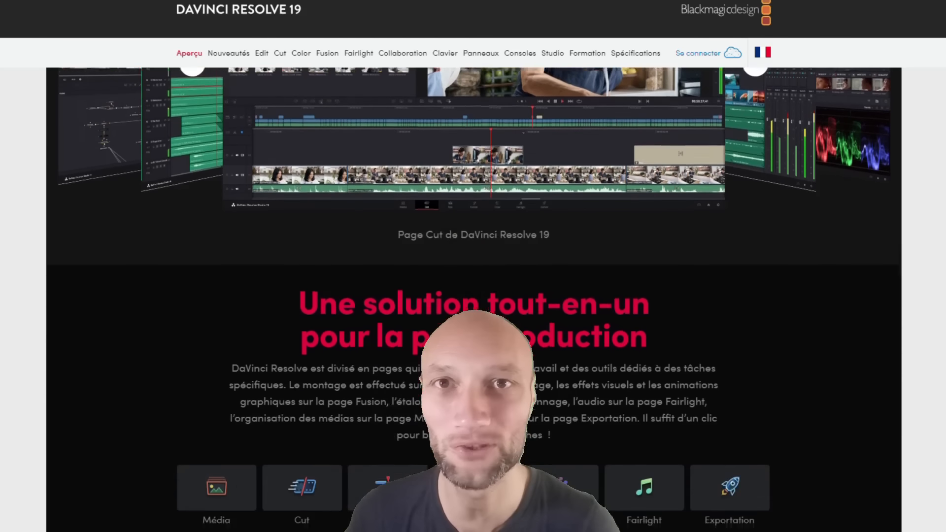
scroll(473, 299, down, 6)
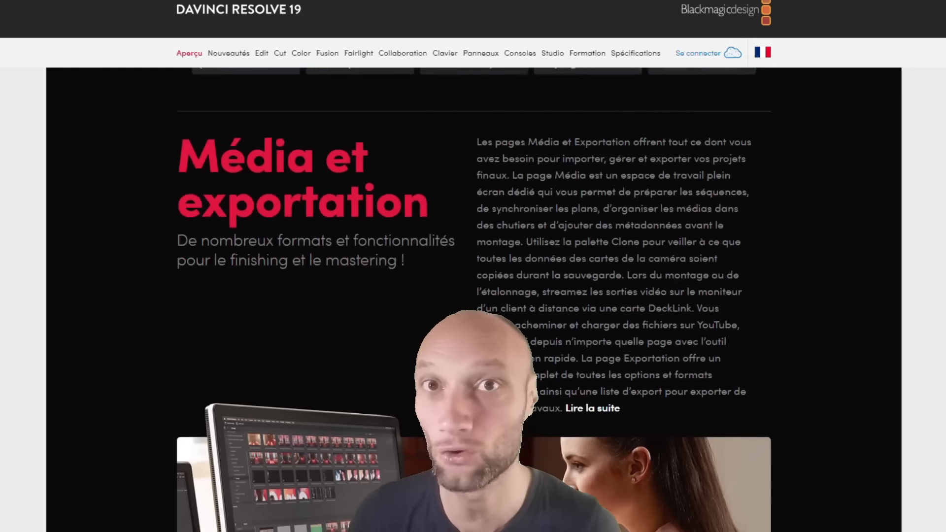
scroll(474, 299, down, 10)
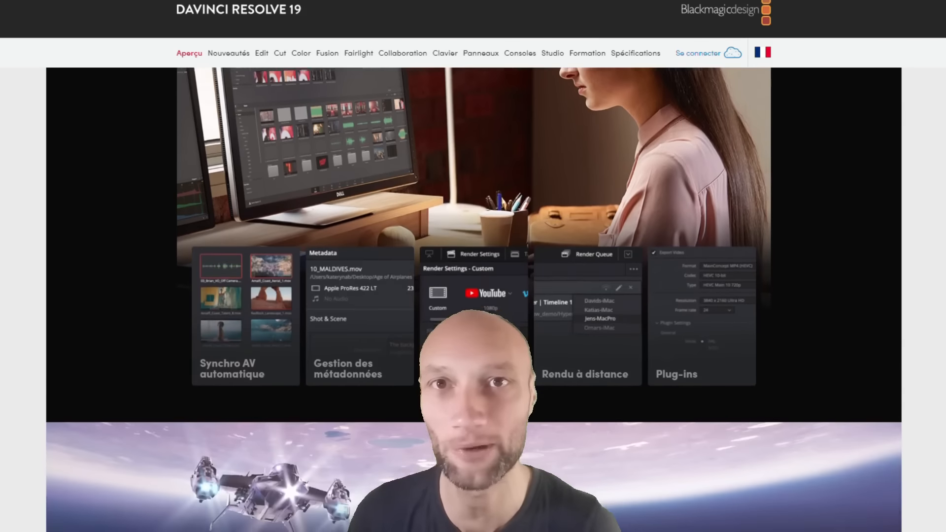
scroll(474, 300, down, 9)
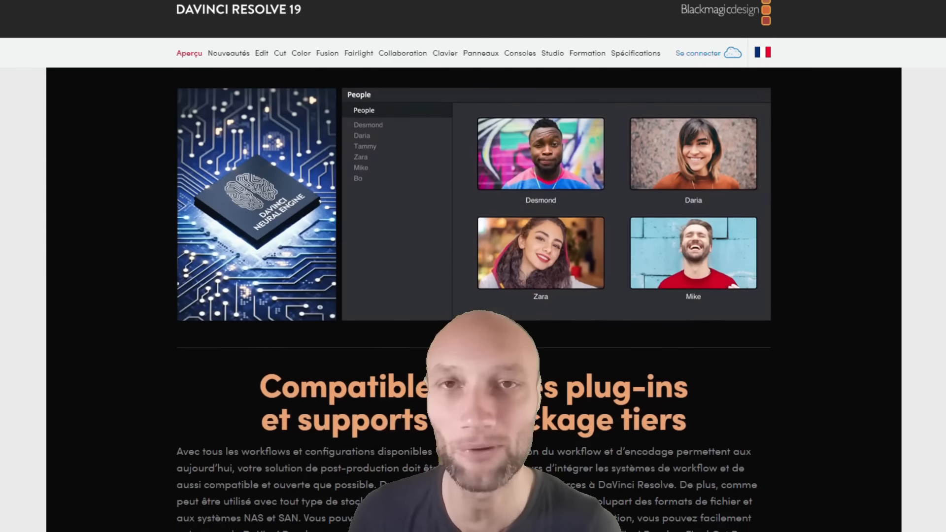
scroll(473, 299, down, 12)
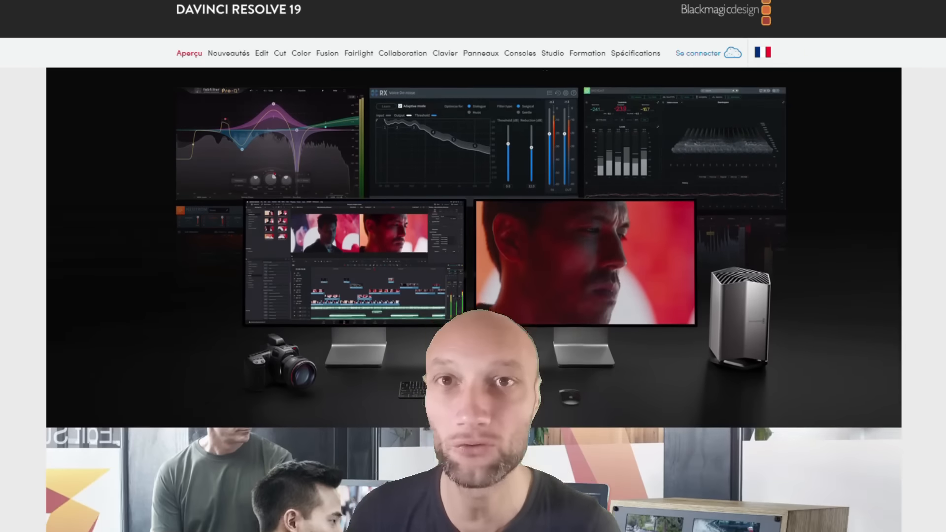
scroll(474, 300, down, 14)
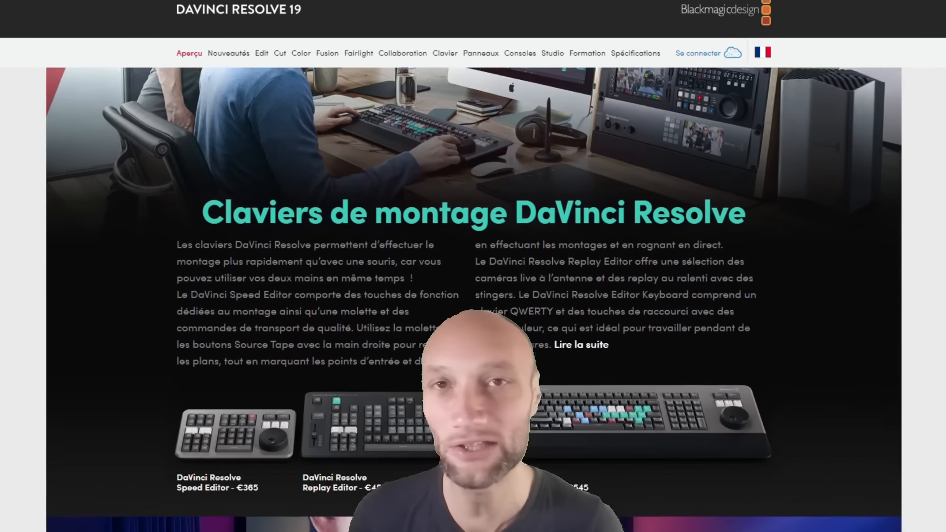
scroll(473, 299, down, 12)
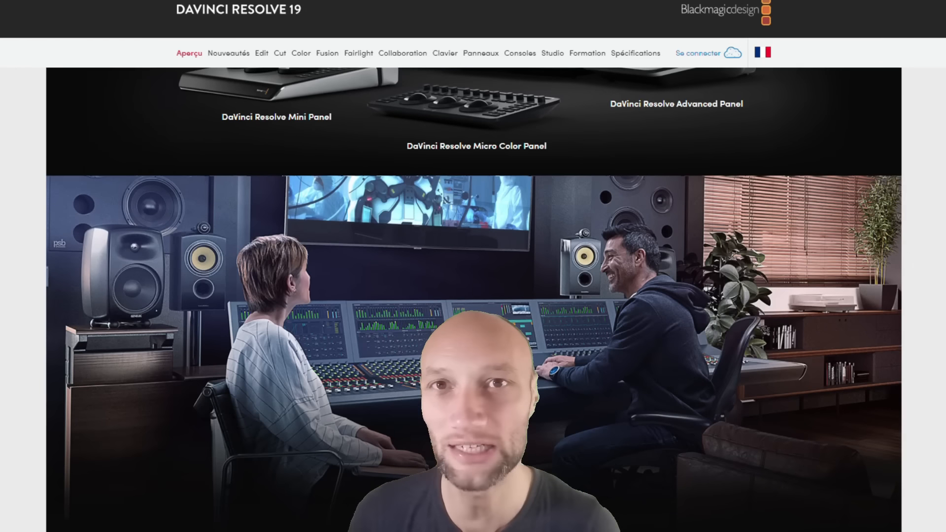
scroll(474, 299, down, 14)
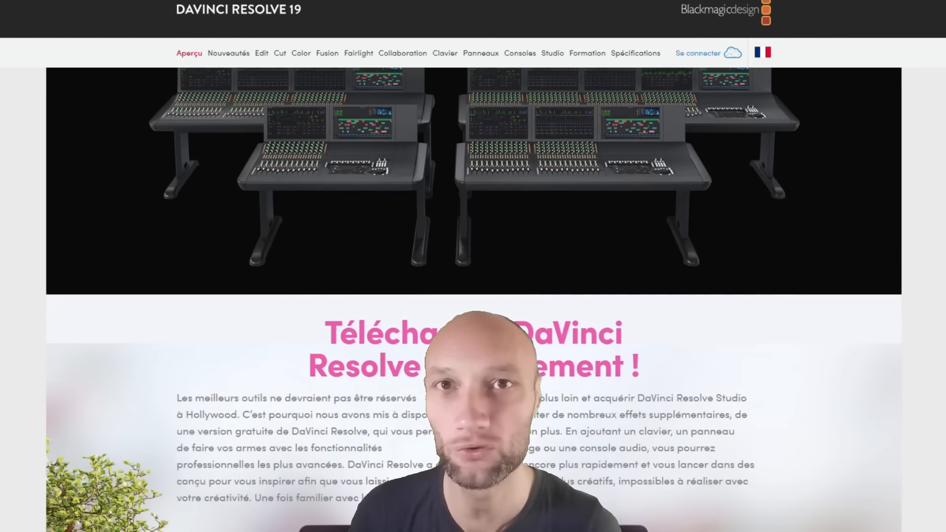
scroll(473, 299, down, 5)
scroll(473, 299, down, 4)
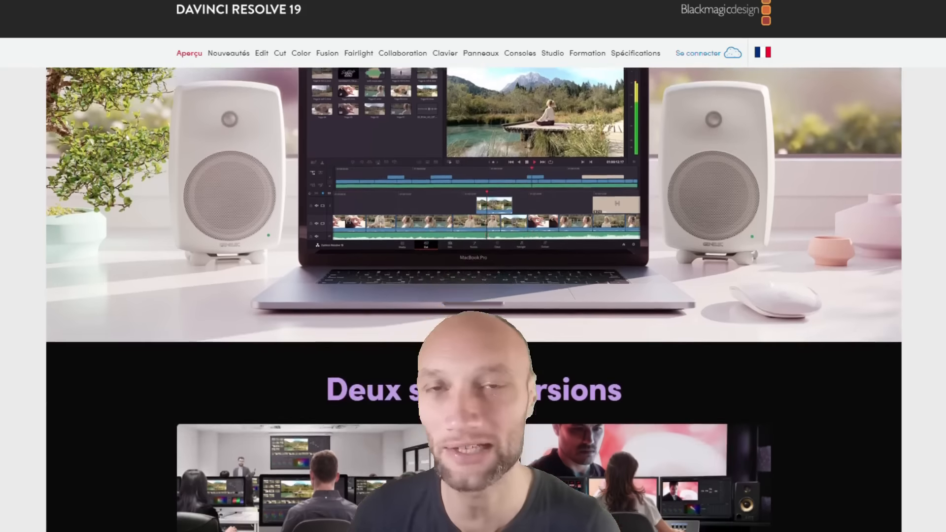
Step: Compare the free DaVinci Resolve and Studio versions, and read through the prices of the keyboards, panels, consoles and audio accessories
scroll(474, 300, down, 10)
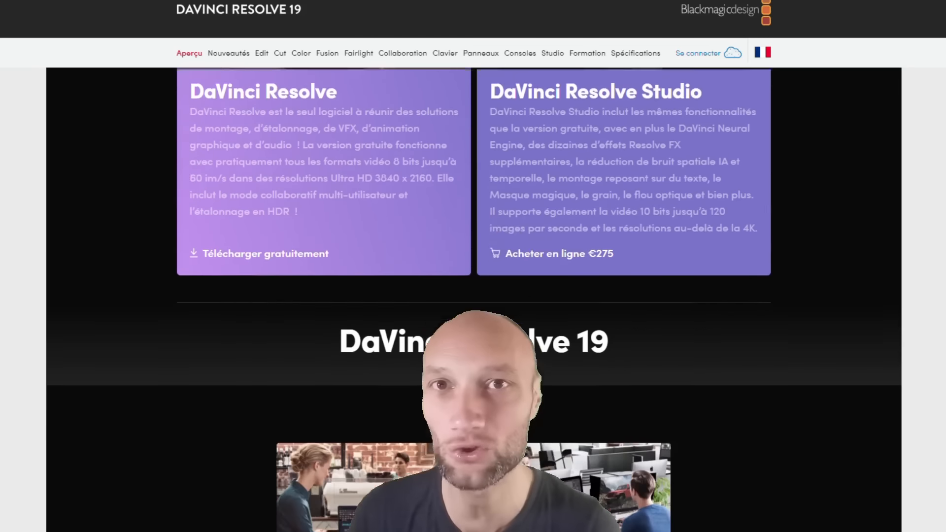
scroll(474, 299, down, 10)
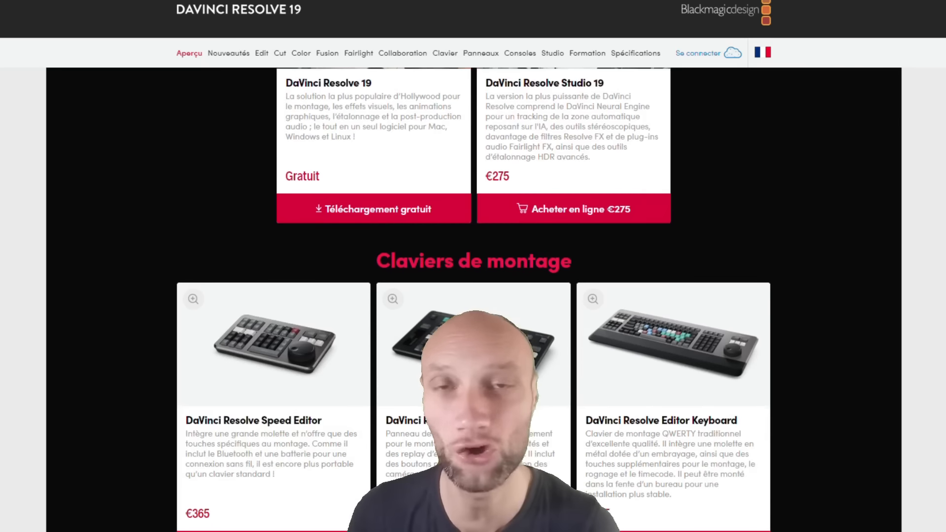
scroll(474, 300, down, 10)
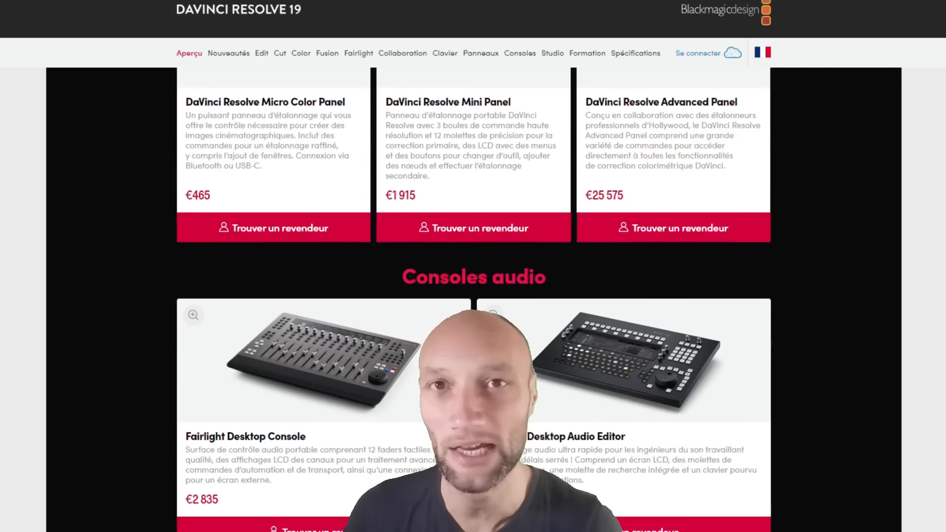
scroll(474, 300, down, 10)
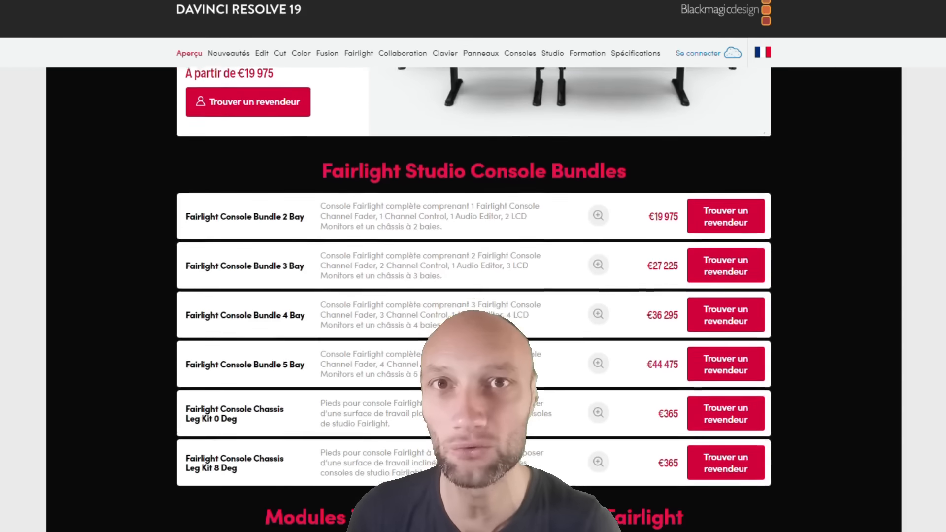
scroll(474, 299, down, 10)
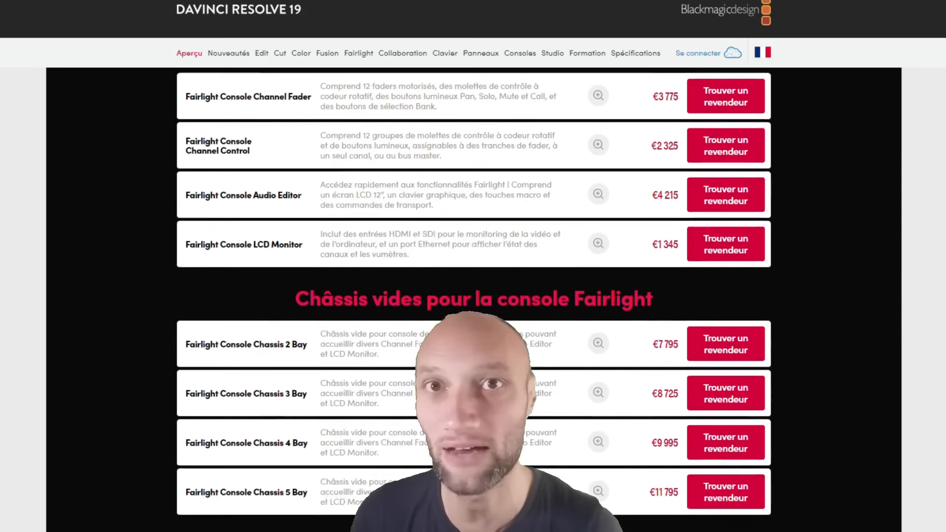
scroll(473, 300, down, 10)
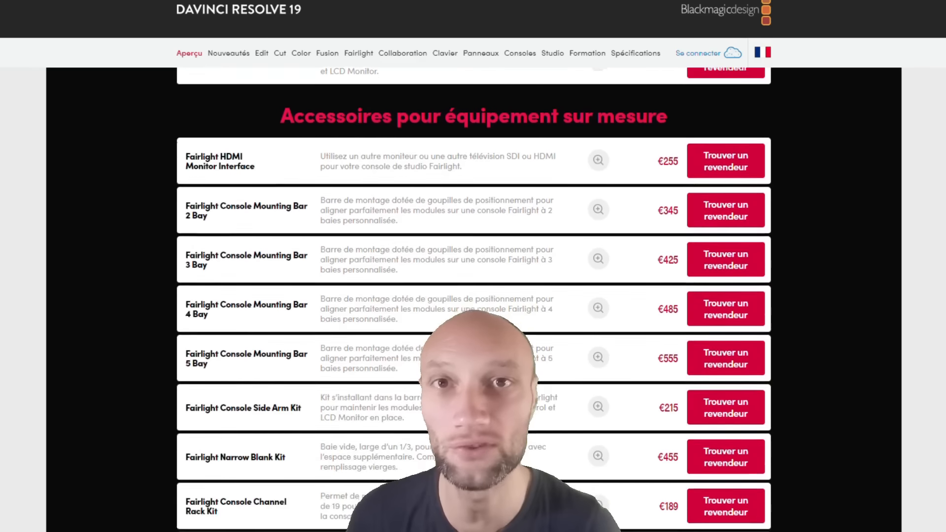
scroll(473, 300, down, 10)
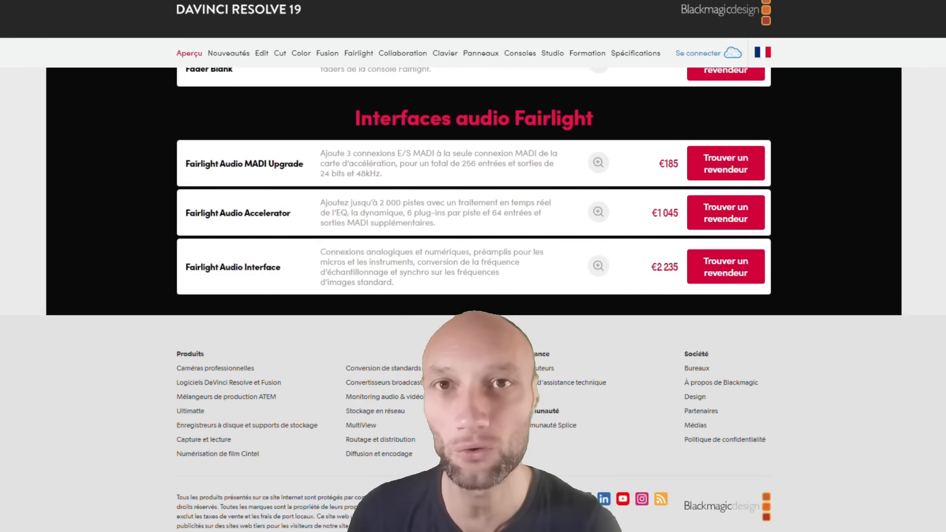
scroll(474, 300, down, 1)
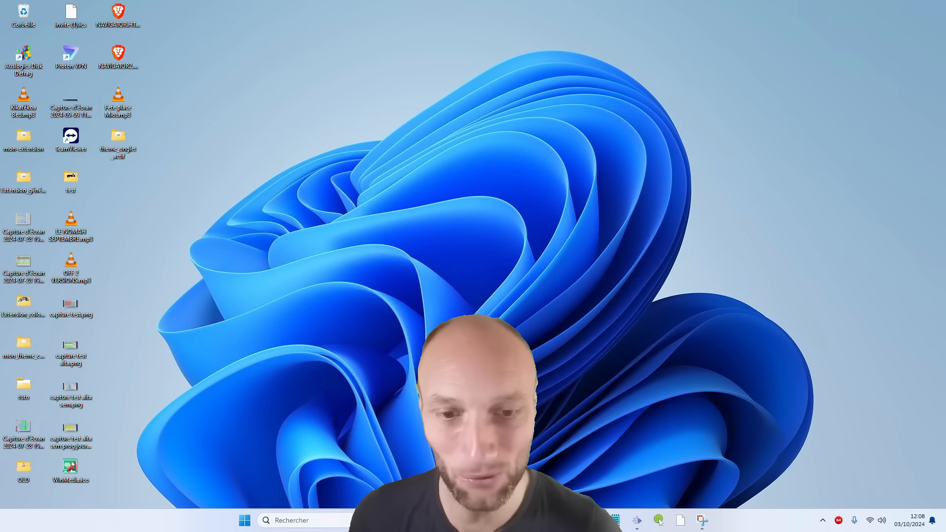
Step: Switch to the browser and view the French home page of the Kdenlive website
click(549, 474)
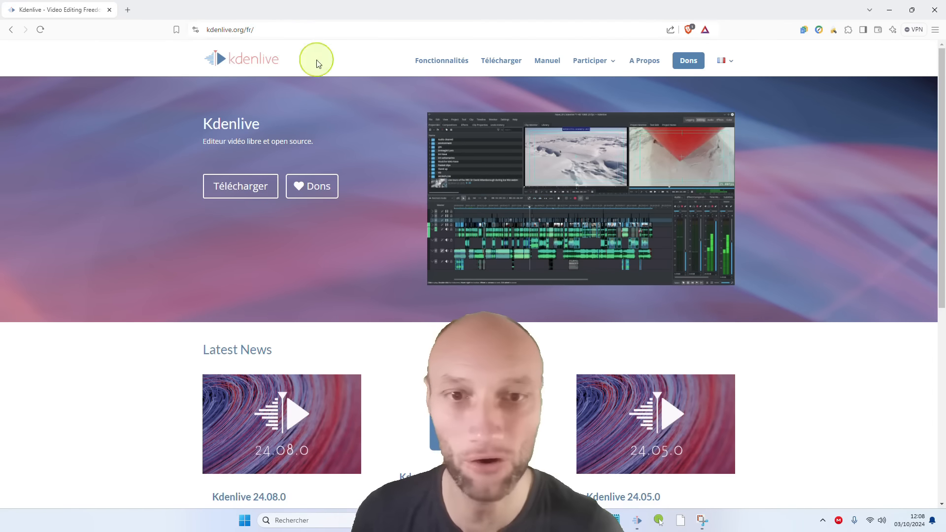
click(717, 204)
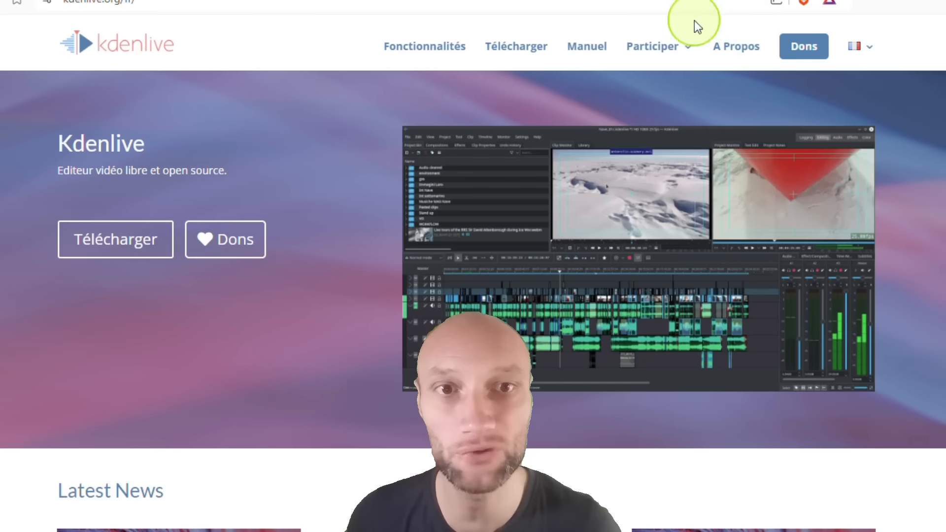
mouse_move(671, 53)
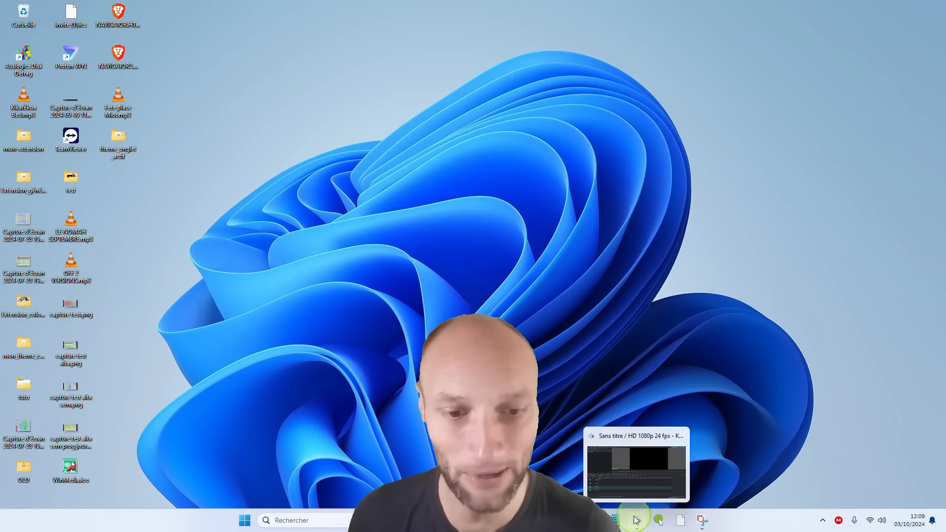
Step: Switch to the Kdenlive window and look through its file commands, recently opened projects and editing commands
click(636, 520)
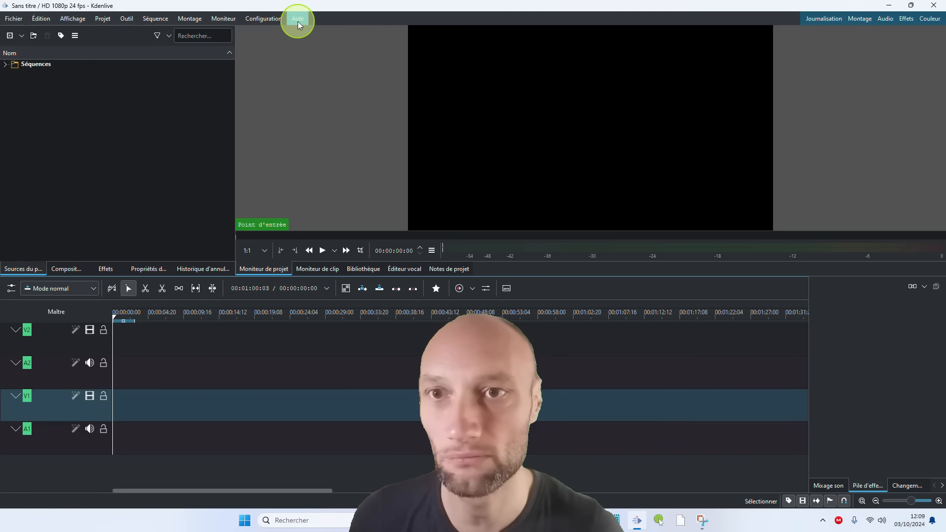
click(6, 21)
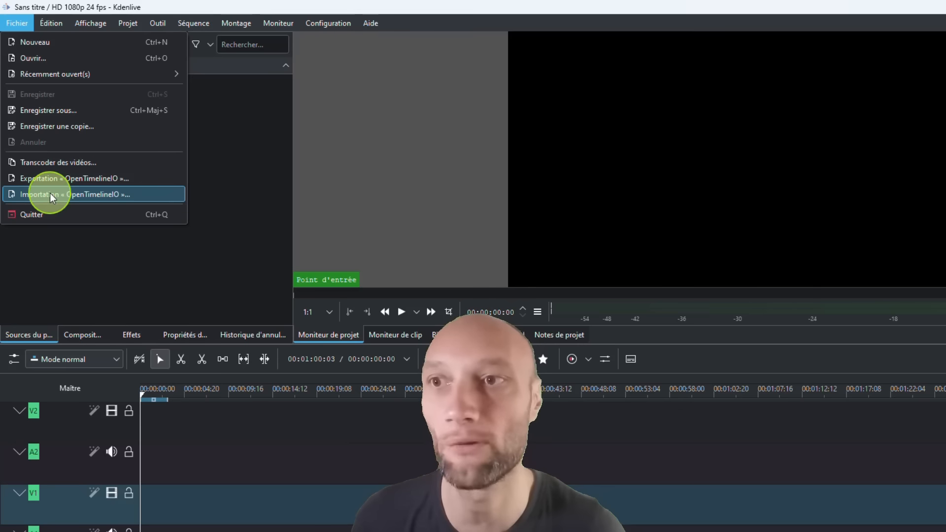
click(11, 84)
click(16, 23)
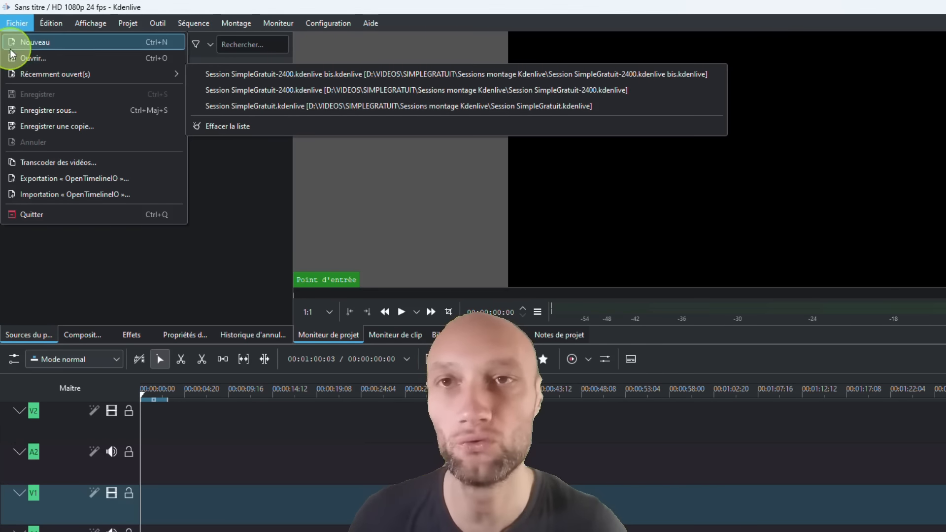
click(51, 23)
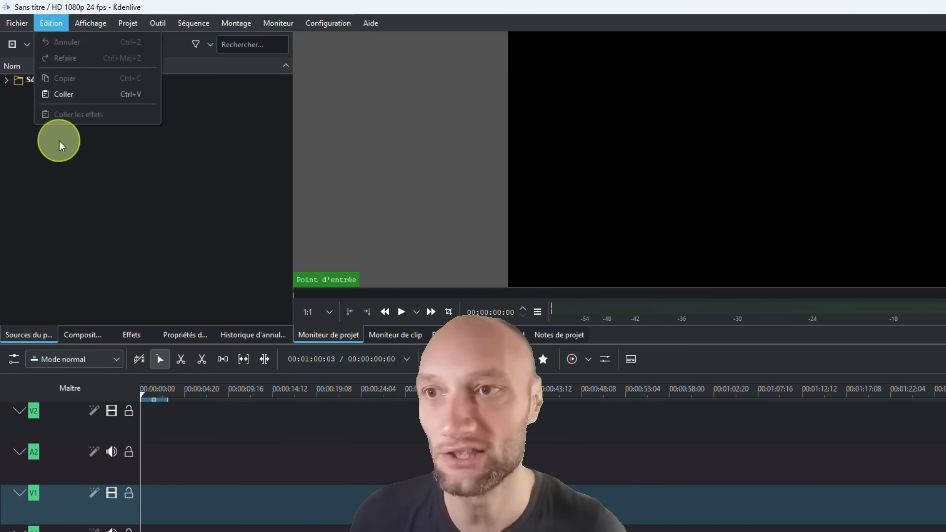
Step: Try out full-screen mode and return to the normal window display
mouse_move(72, 23)
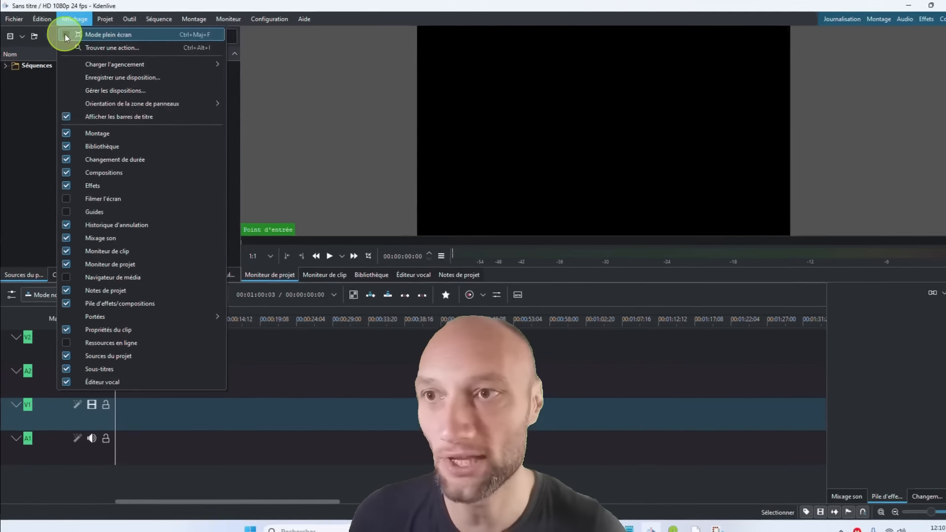
click(65, 35)
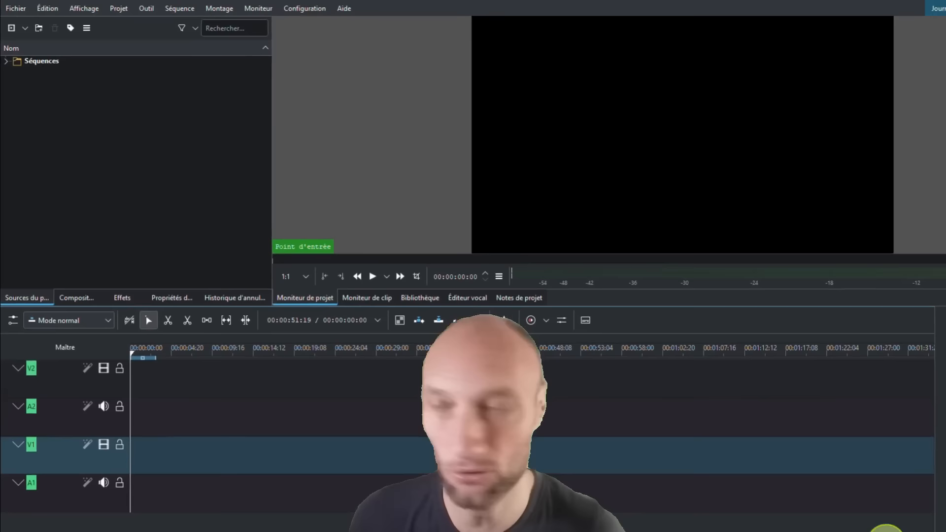
click(84, 8)
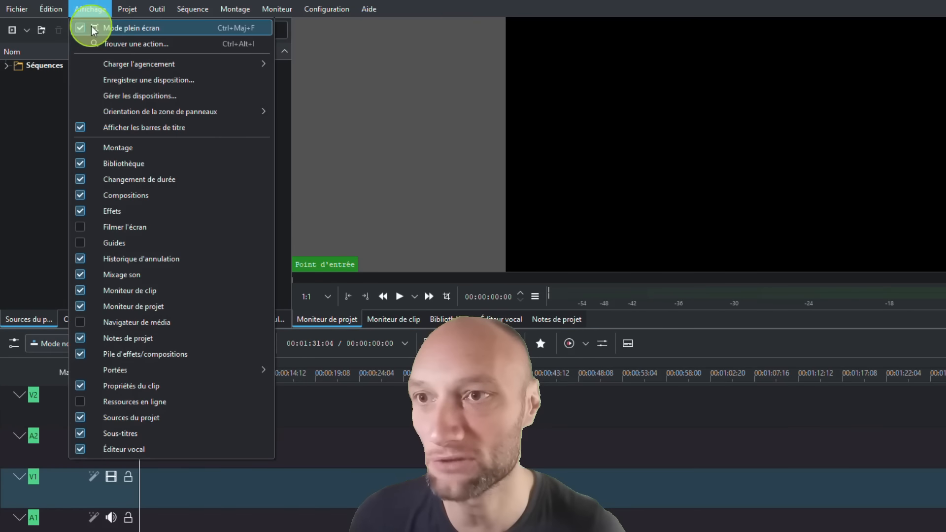
click(82, 29)
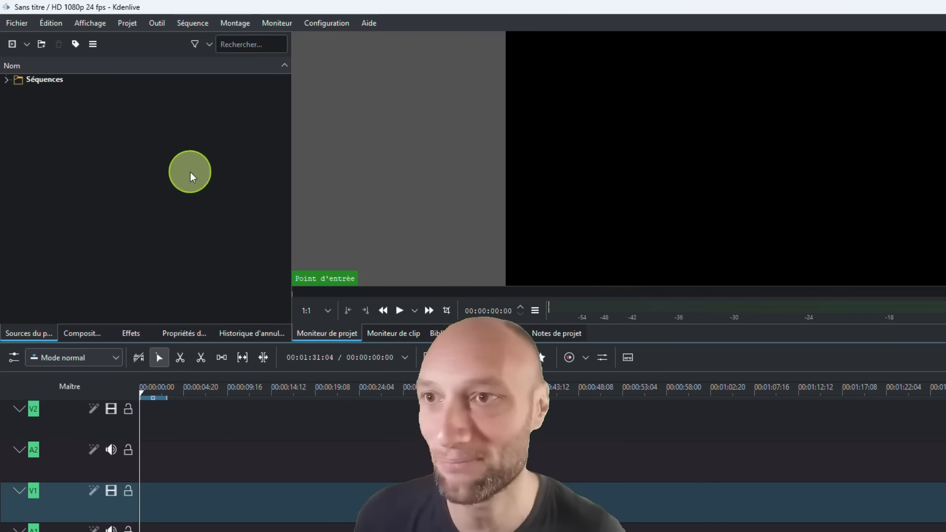
Step: Look through the display and panel options, the project commands, and the available editing modes and tools
click(78, 25)
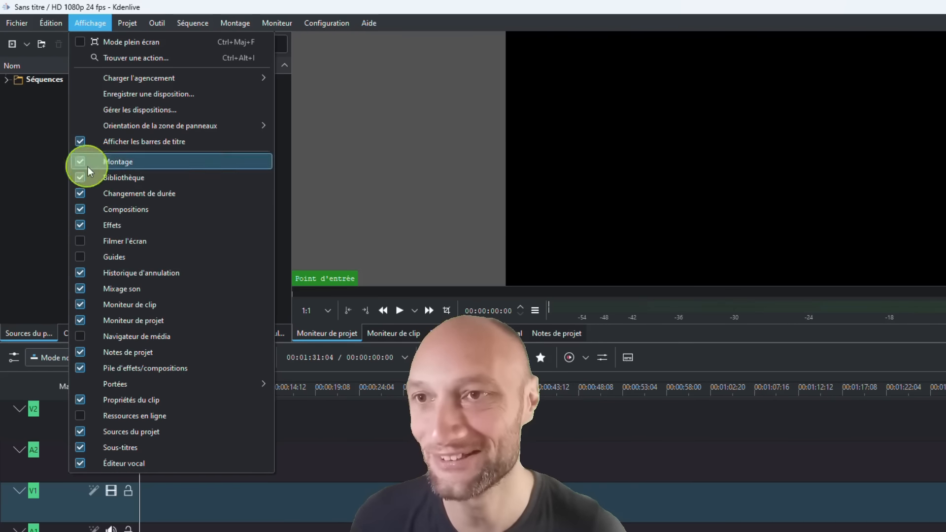
mouse_move(123, 28)
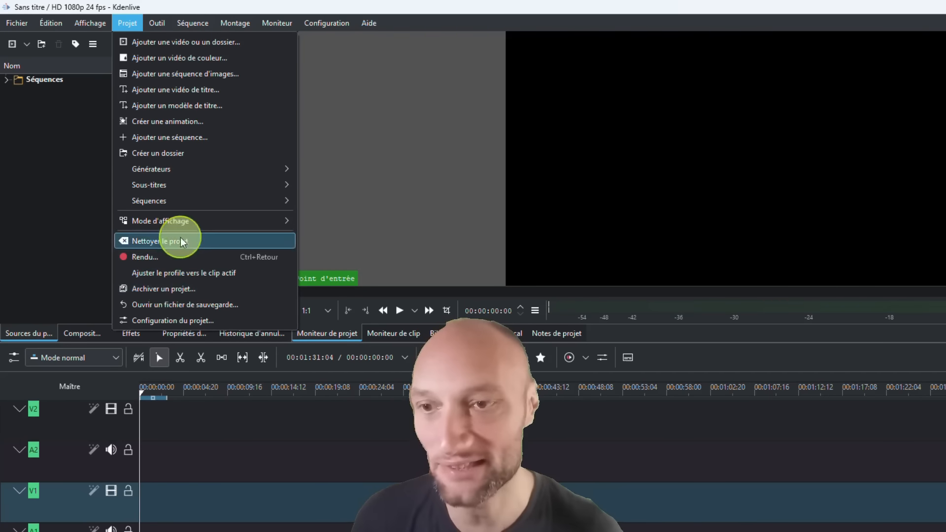
mouse_move(154, 19)
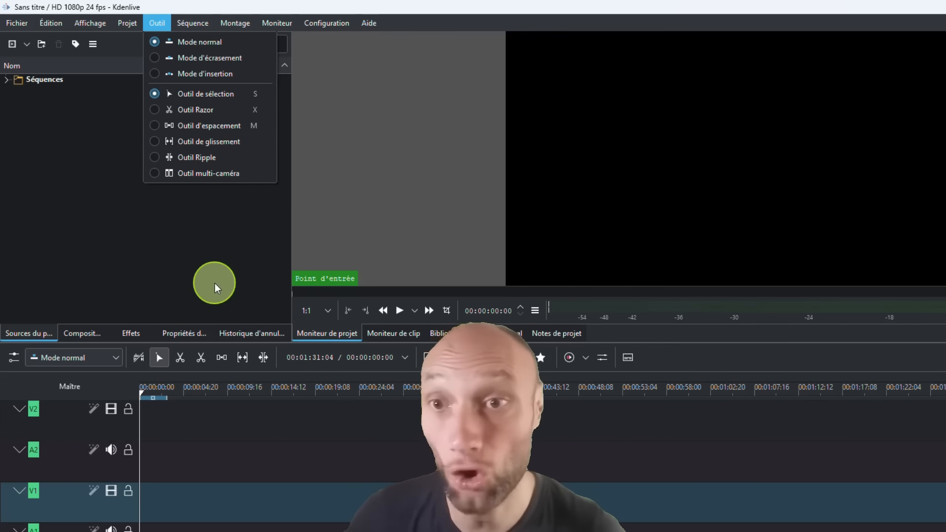
click(244, 210)
Step: Expand the Séquences folder, select Sequence 1 and examine the clip commands available for it
click(192, 24)
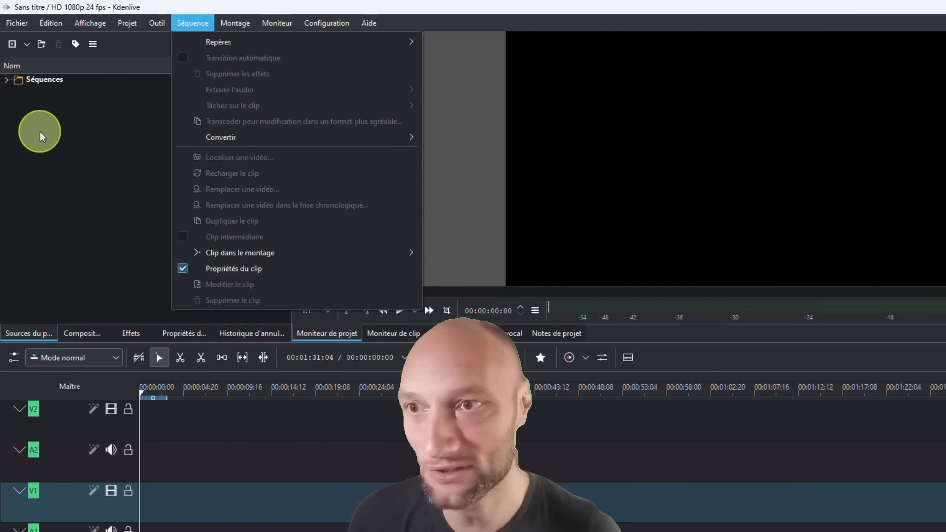
click(55, 108)
click(22, 81)
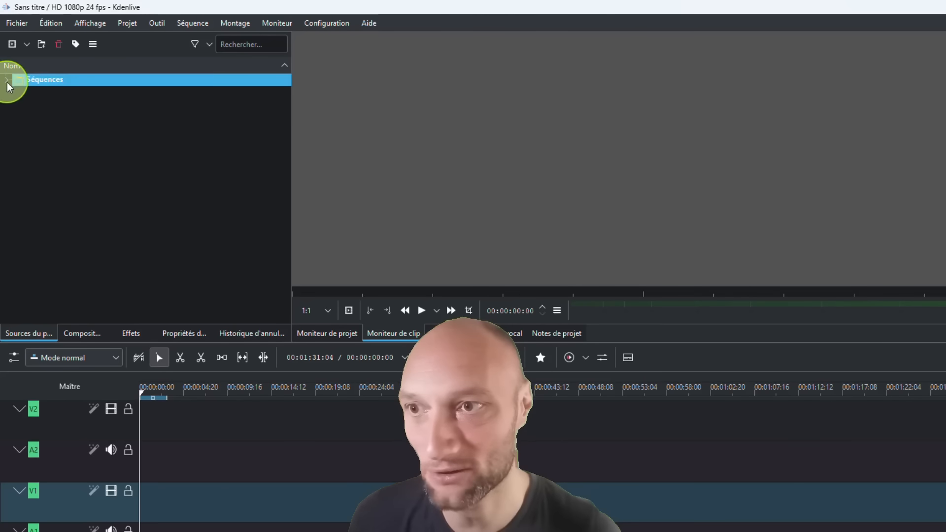
click(7, 80)
click(79, 99)
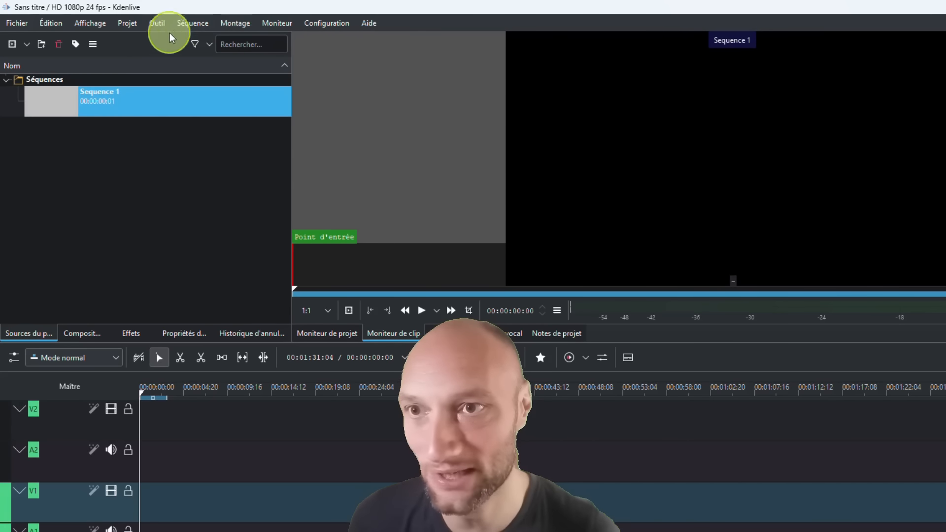
click(187, 24)
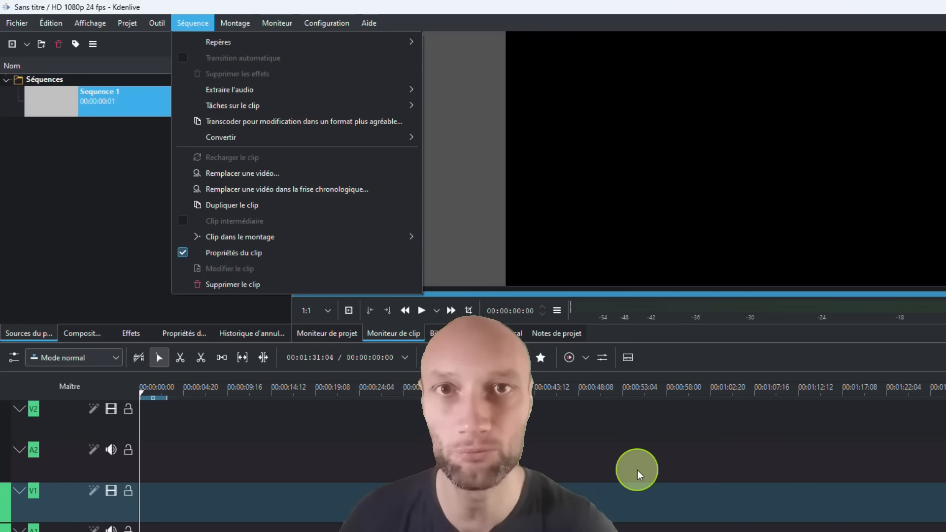
click(85, 220)
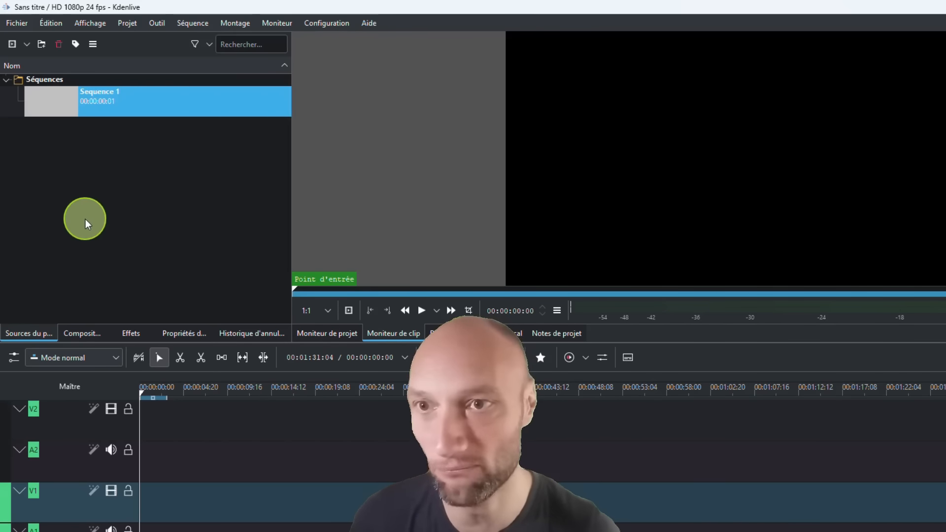
Step: Compare the clip commands with nothing selected, and look through the timeline editing and monitor playback commands
click(191, 25)
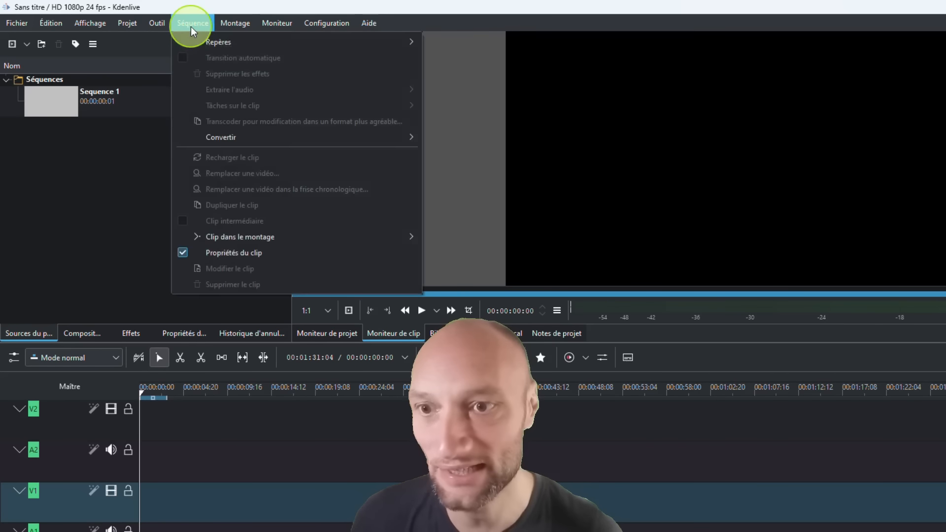
mouse_move(224, 22)
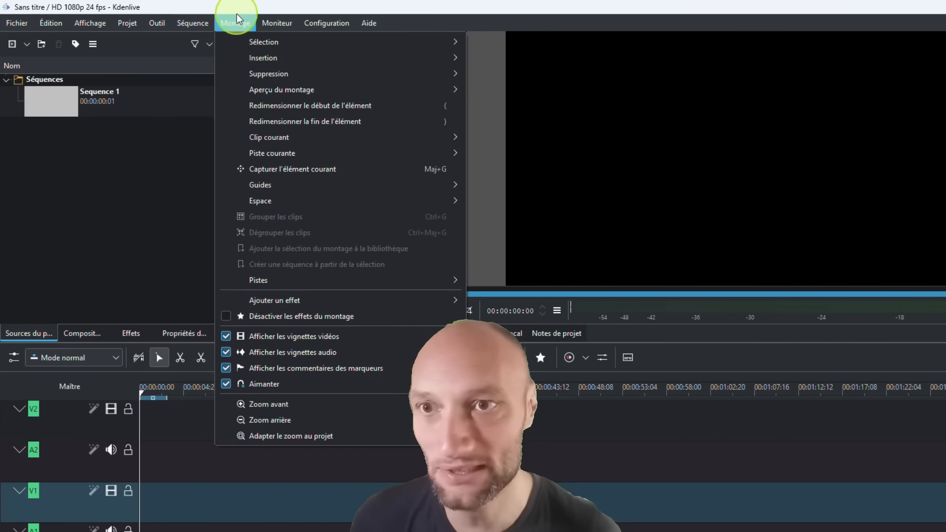
click(289, 167)
click(240, 20)
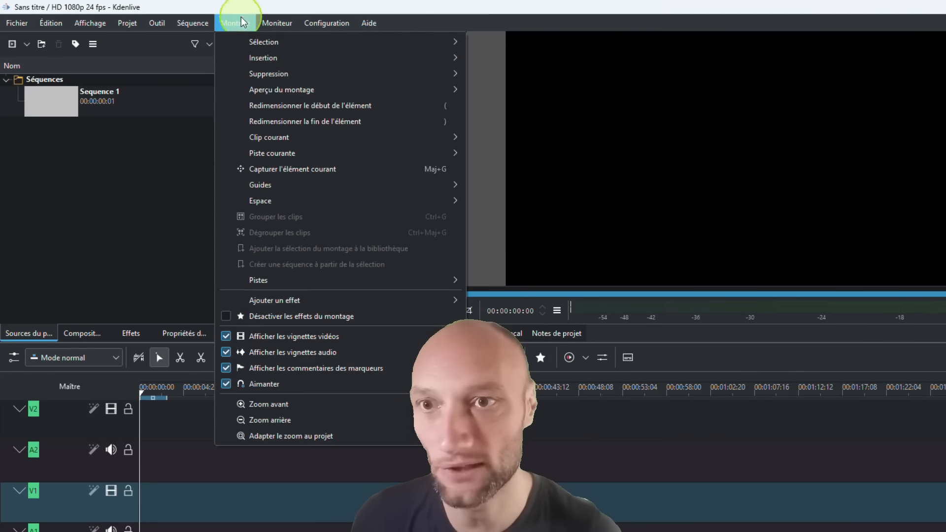
mouse_move(256, 49)
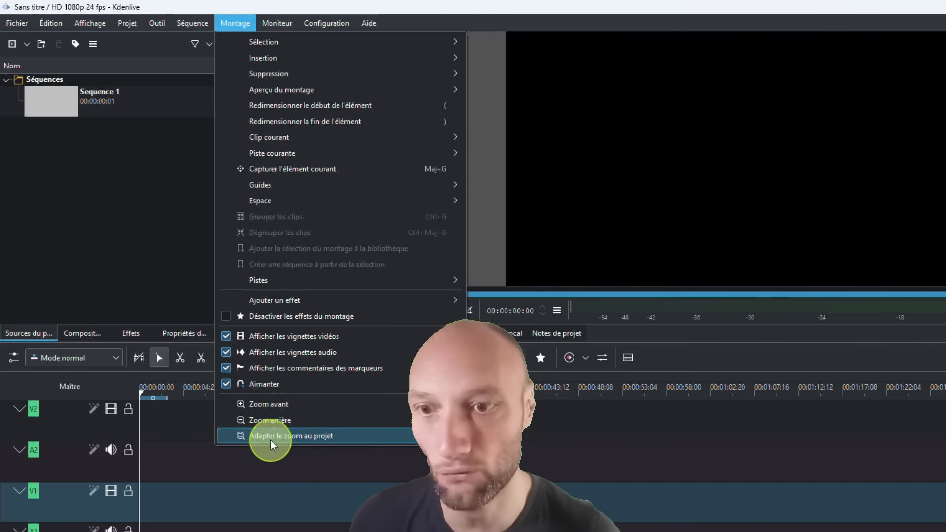
mouse_move(274, 25)
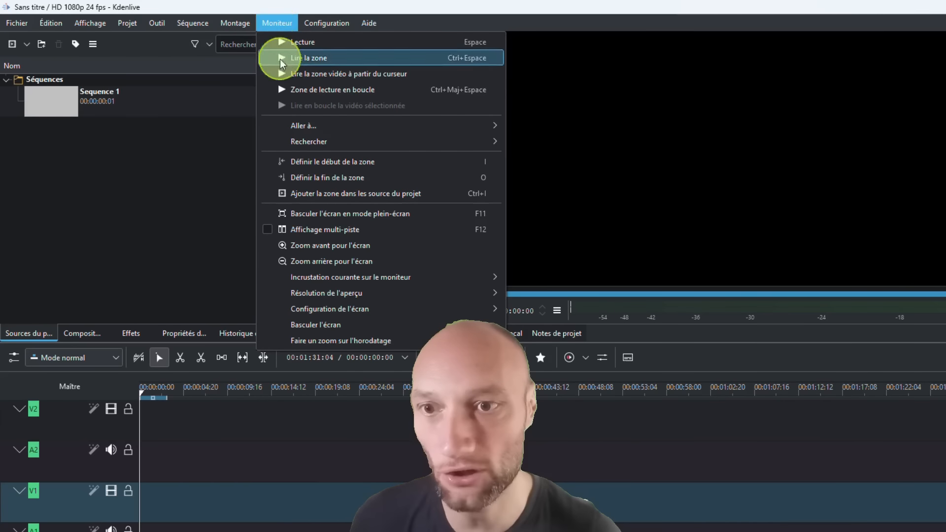
click(683, 217)
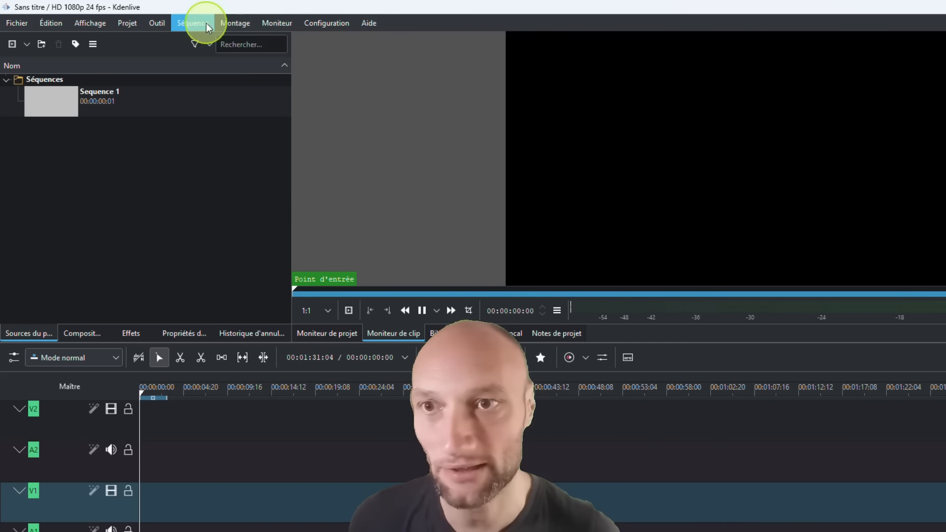
click(230, 23)
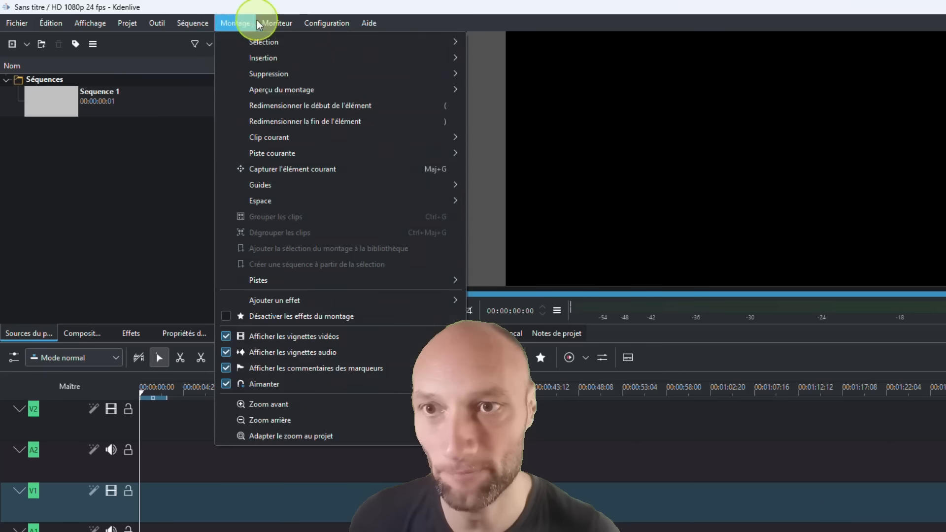
Step: Look through the configuration options and colour schemes, and try the windows11 interface style
mouse_move(327, 23)
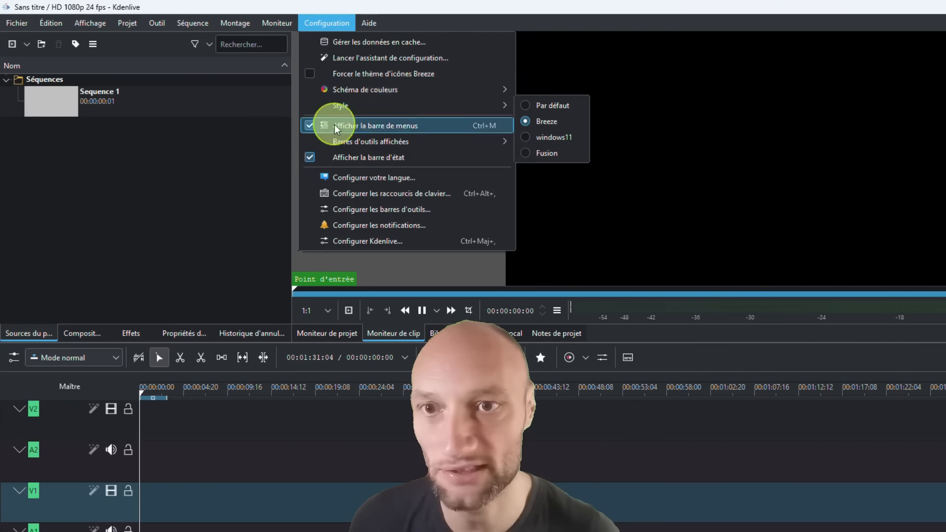
mouse_move(392, 94)
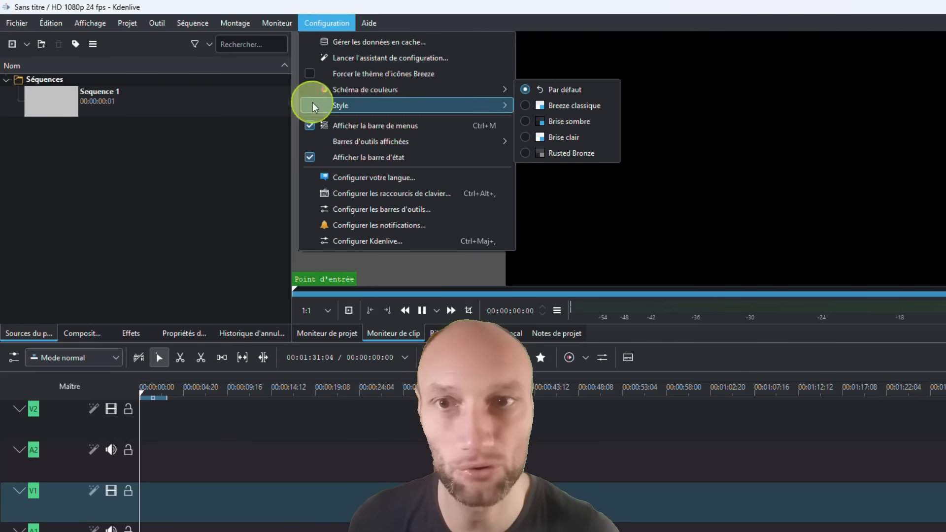
mouse_move(402, 112)
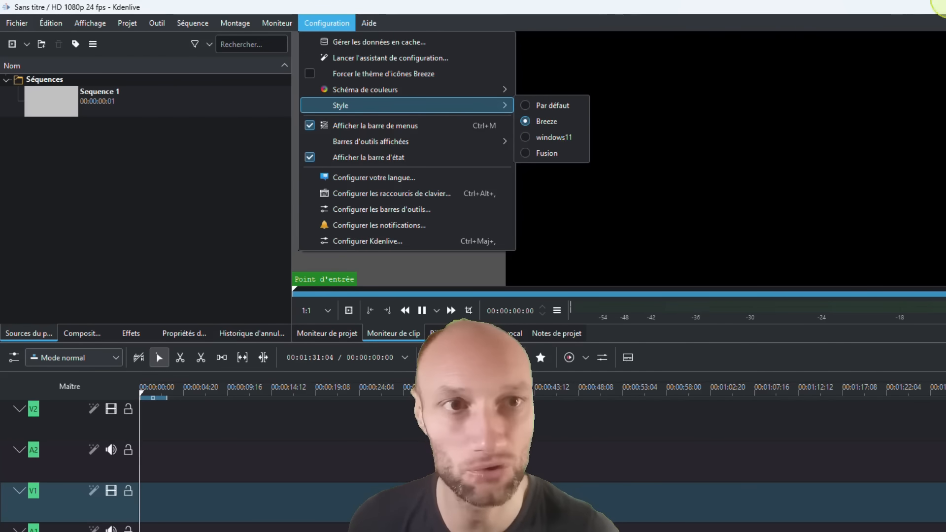
click(563, 140)
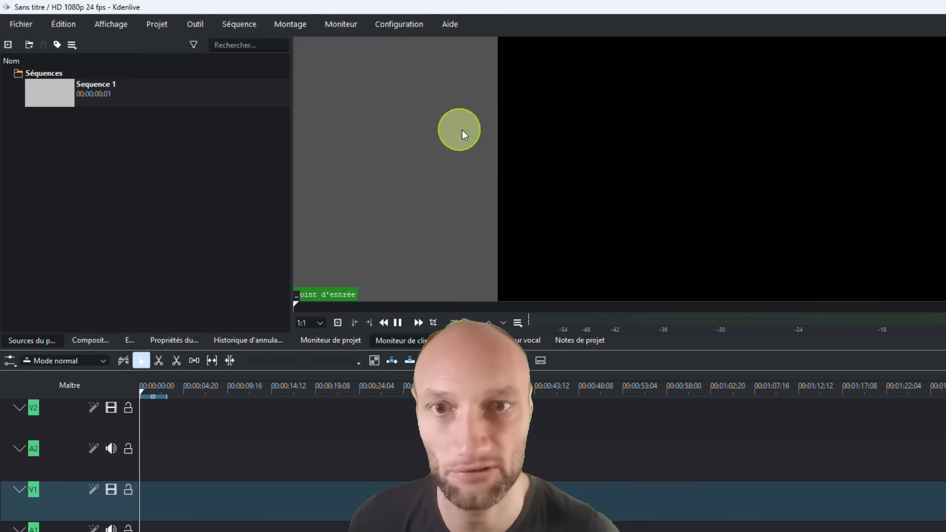
Step: Set the interface style back to Breeze and look over the configuration options again
click(328, 25)
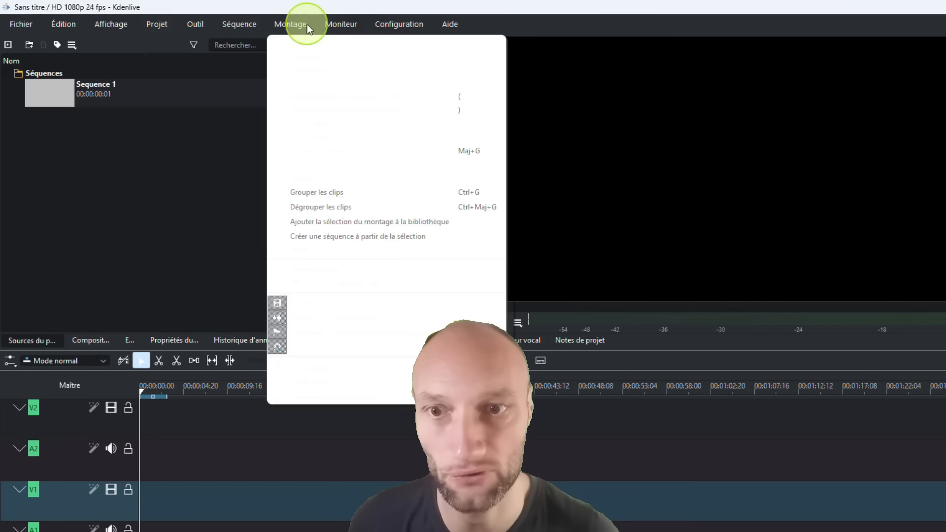
mouse_move(397, 26)
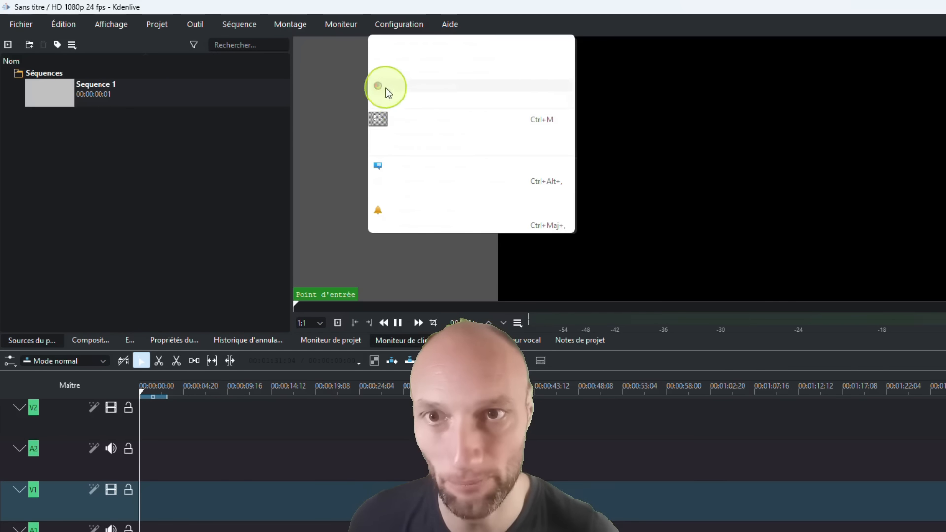
mouse_move(539, 103)
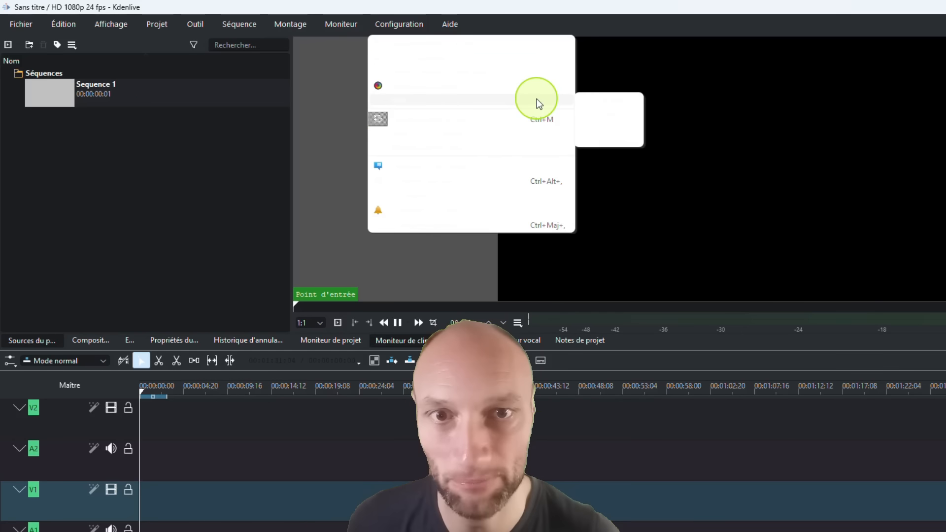
click(613, 119)
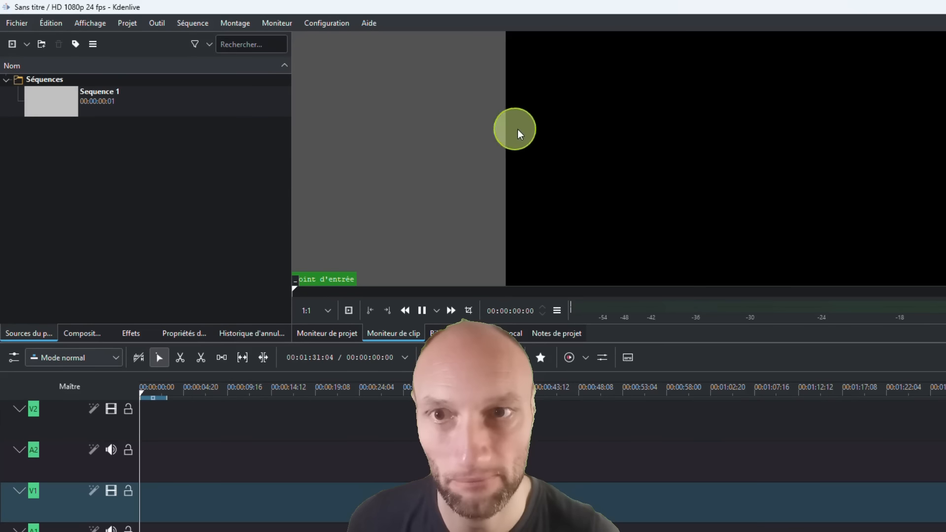
click(309, 23)
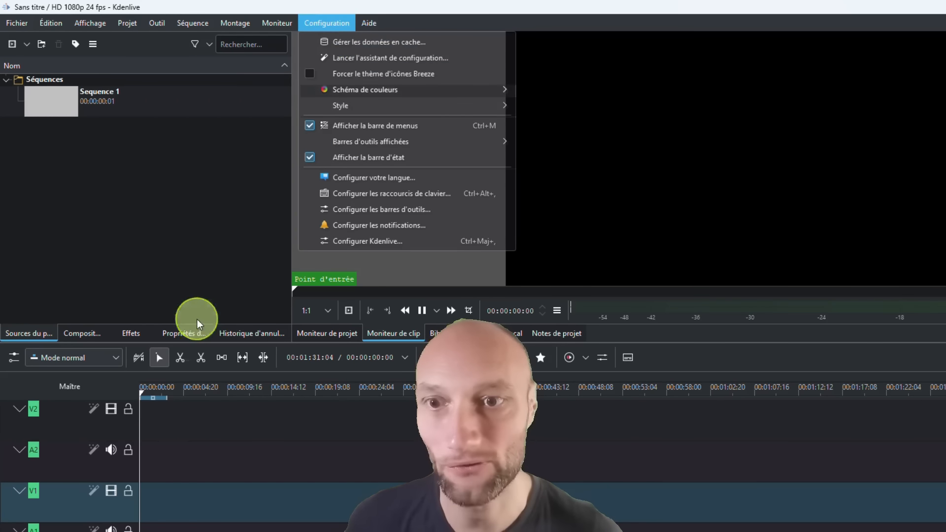
click(167, 251)
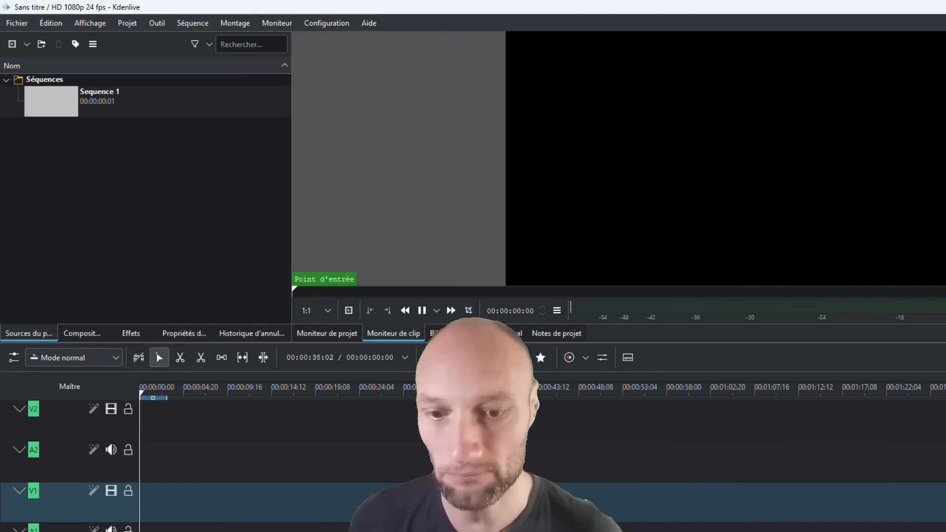
Step: Create a folder named Rushs in the project sources
right_click(66, 153)
click(105, 159)
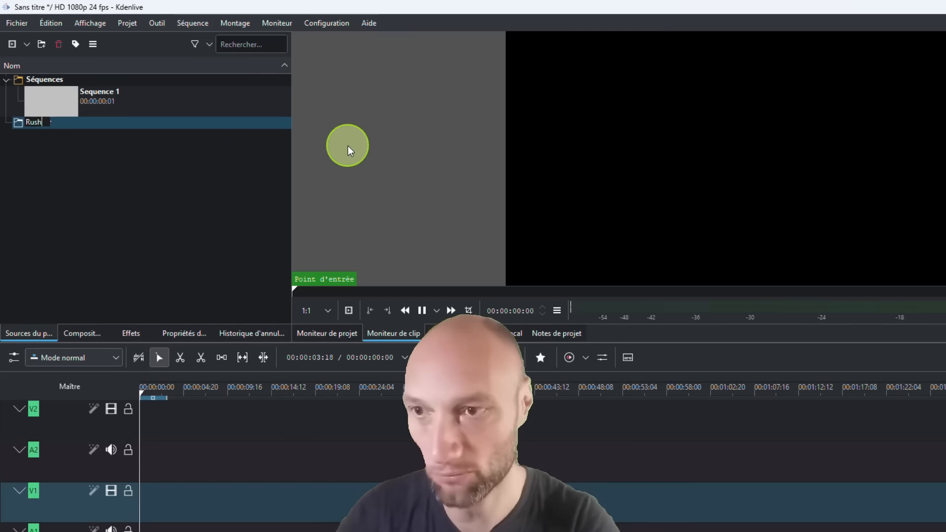
text(Rushs)
click(25, 187)
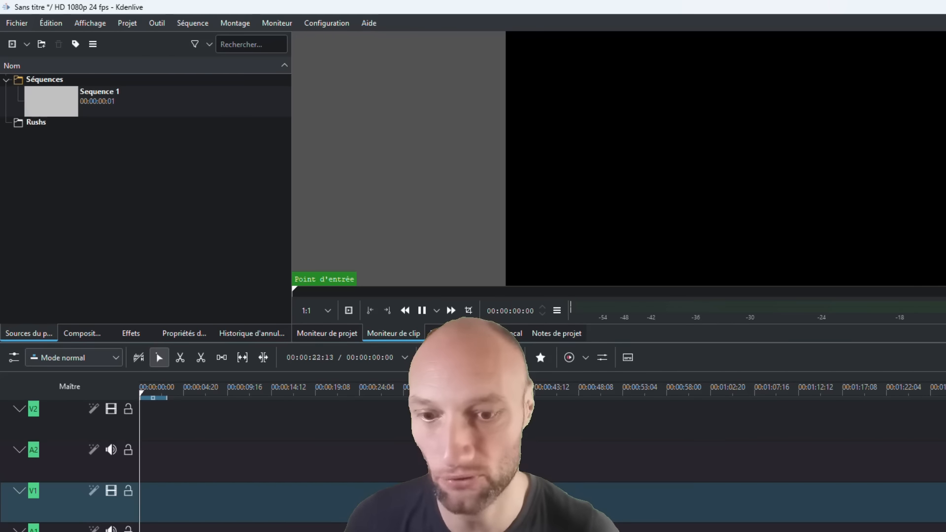
Step: Import Enregistrement 2024-09-30 161403.mp4 from the file manager into the Rushs folder, and decline switching to a new project profile
key(alt+Tab)
click(775, 197)
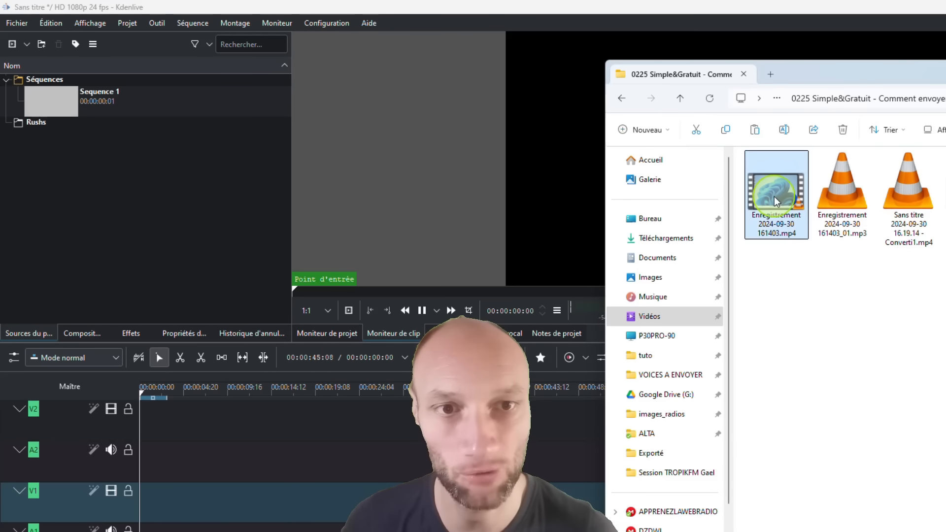
drag(775, 199, 40, 125)
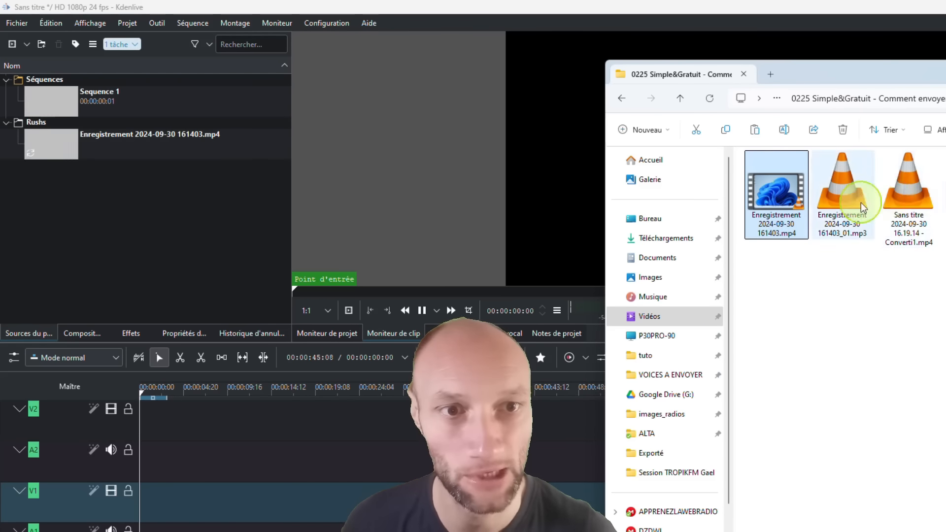
click(539, 319)
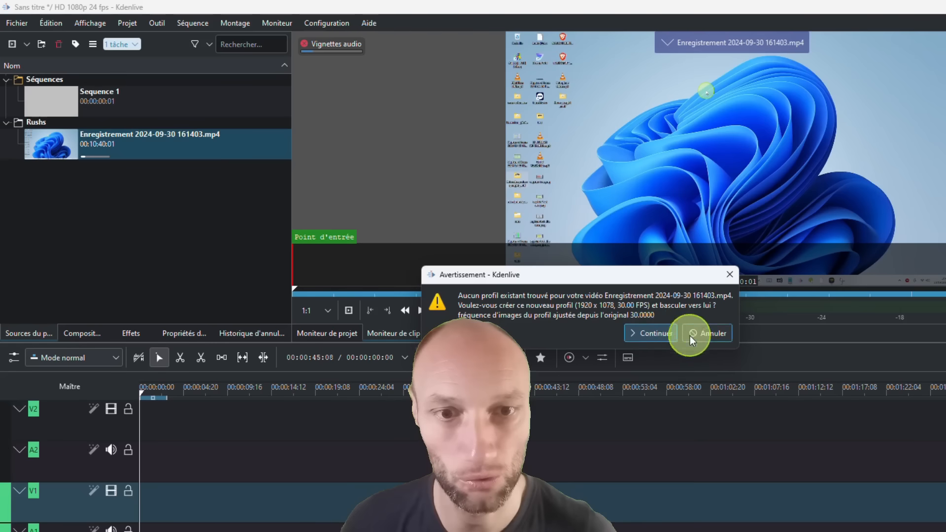
click(692, 333)
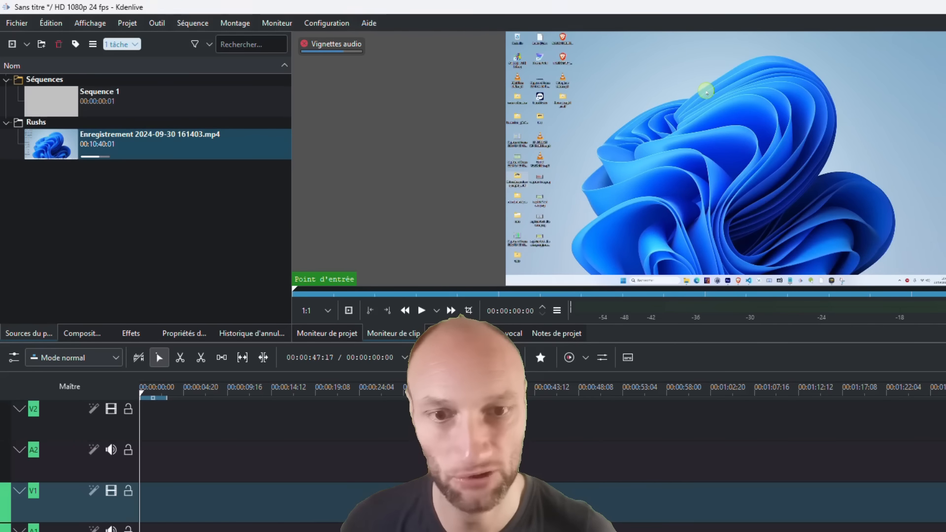
Step: Add Sans titre 2024-09-30 16.19.14 - Converti1.mp4 and Session Simple&Gratuit-2400-f010471.png from the file manager to the Rushs folder
key(alt+Tab)
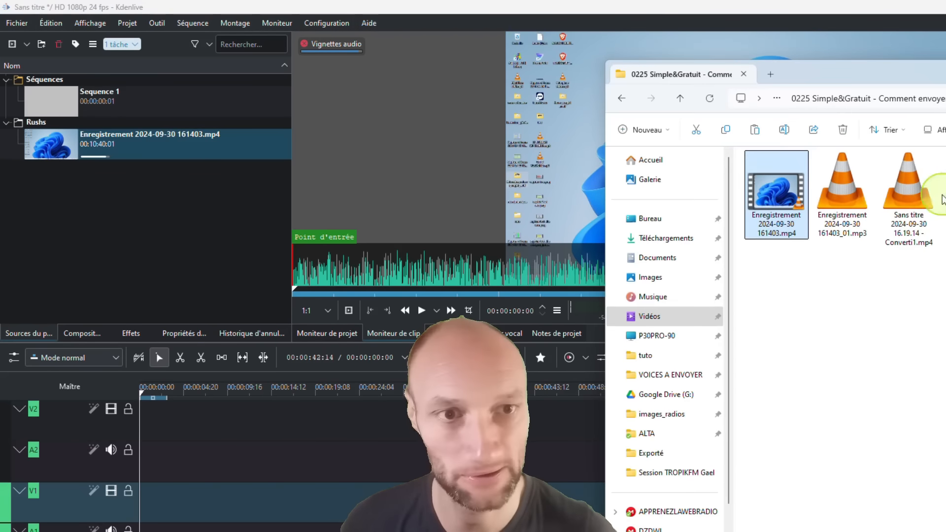
drag(942, 200, 67, 127)
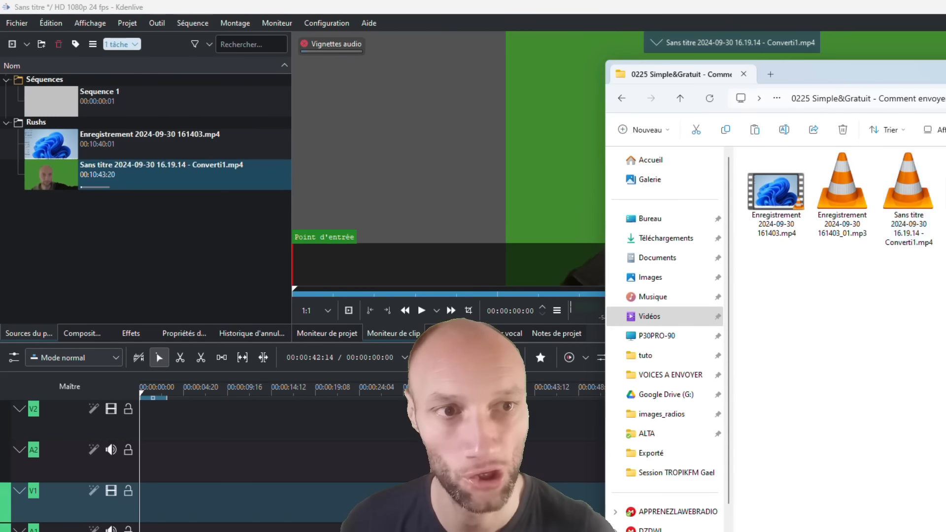
drag(942, 197, 87, 129)
click(158, 275)
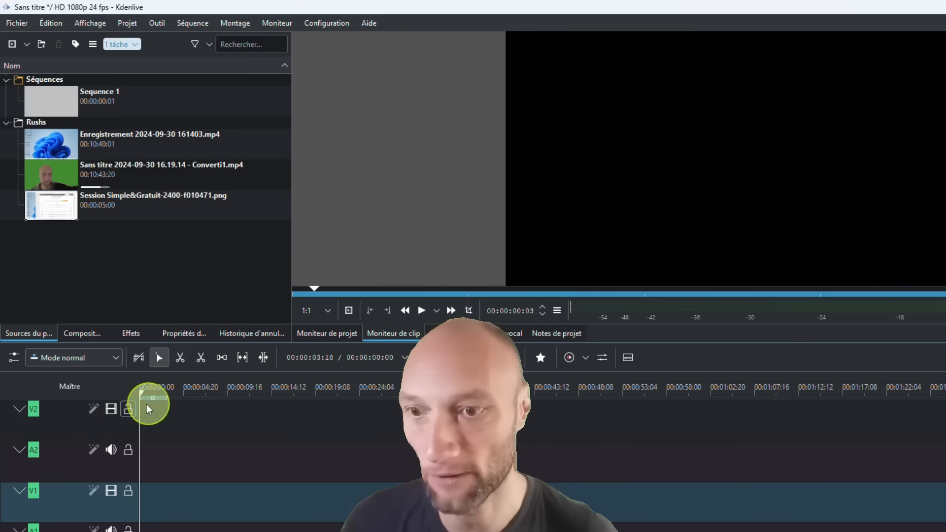
Step: Preview the two videos and the image from the Rushs folder one after another in the clip monitor
click(84, 133)
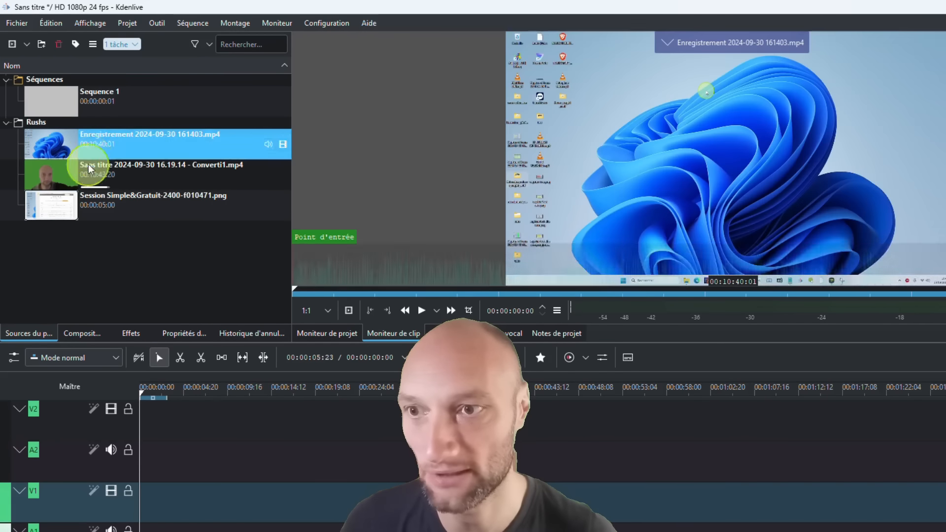
click(91, 175)
click(99, 202)
click(118, 142)
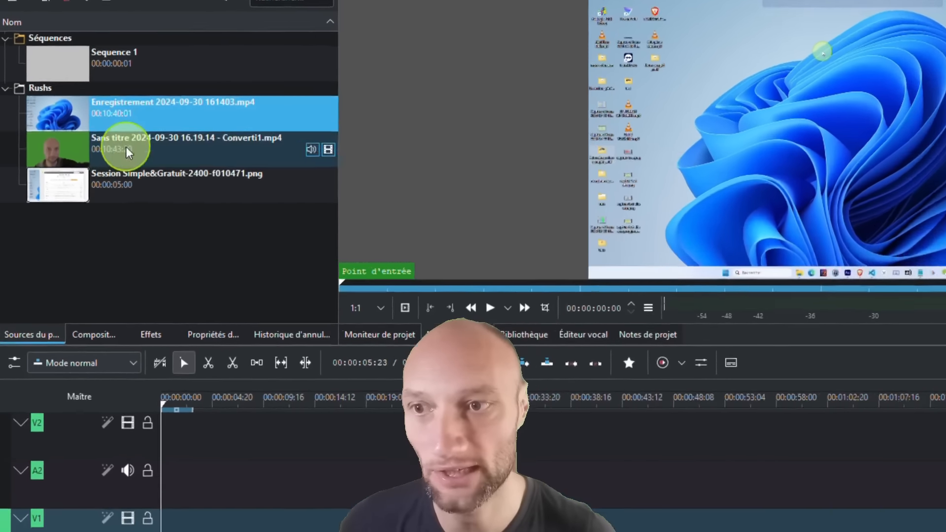
click(127, 152)
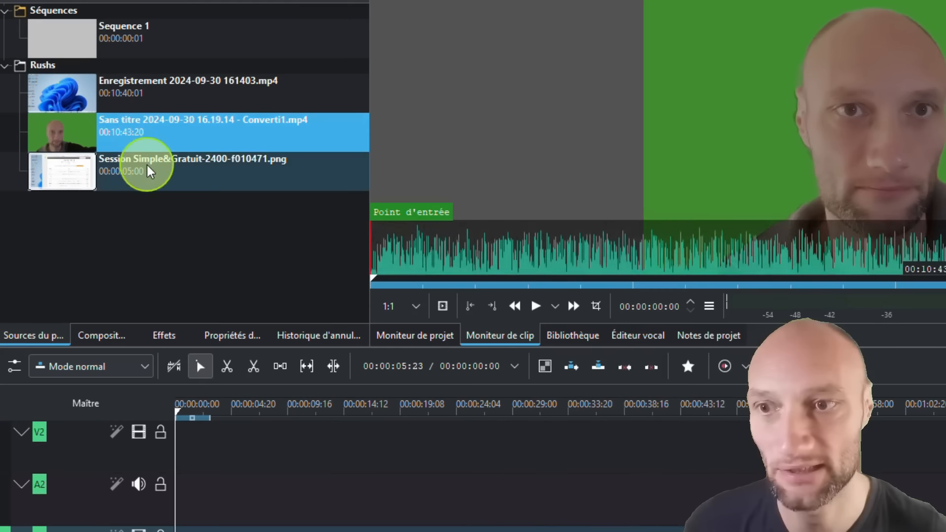
click(133, 188)
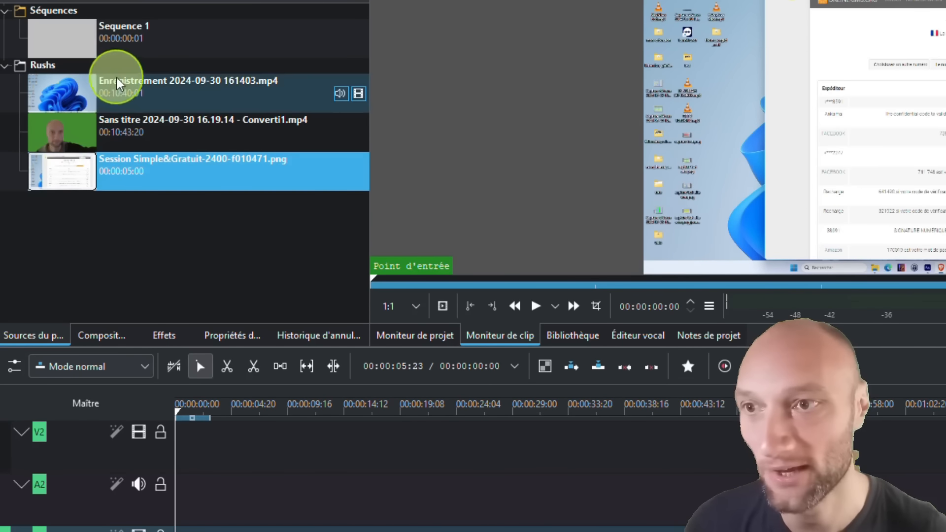
click(134, 229)
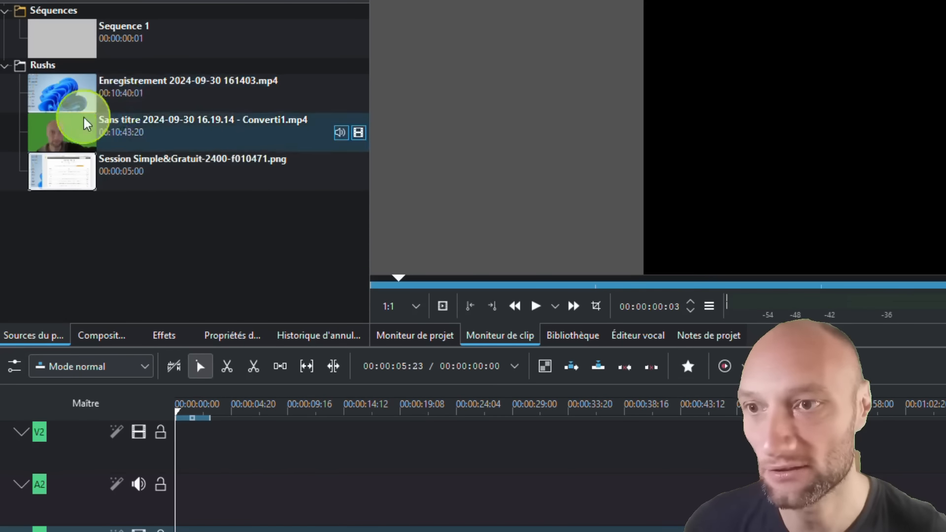
Step: Show the general file information in the clip properties of Enregistrement 2024-09-30 161403.mp4
click(113, 91)
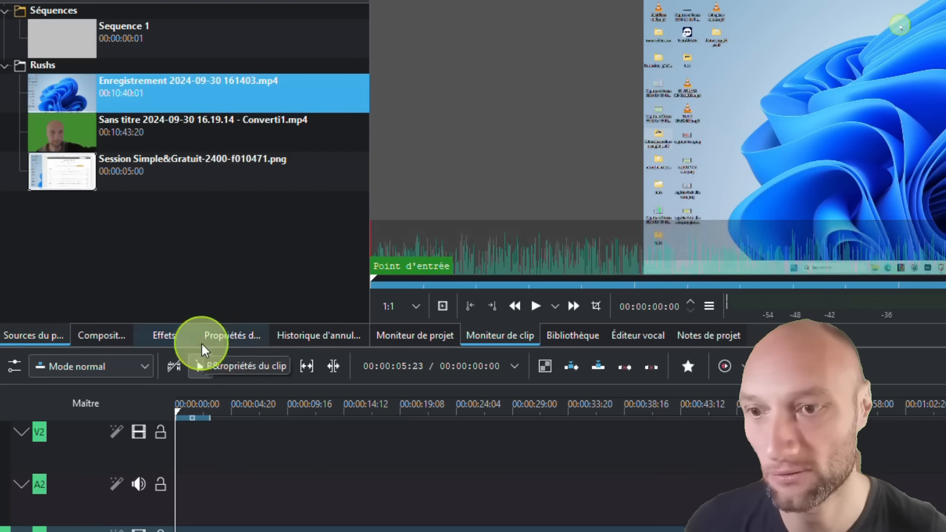
click(226, 343)
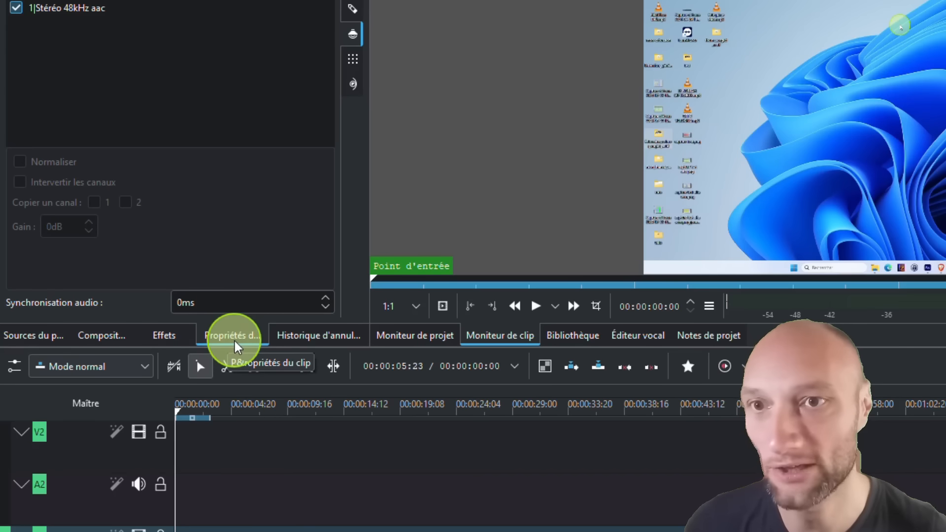
click(352, 1)
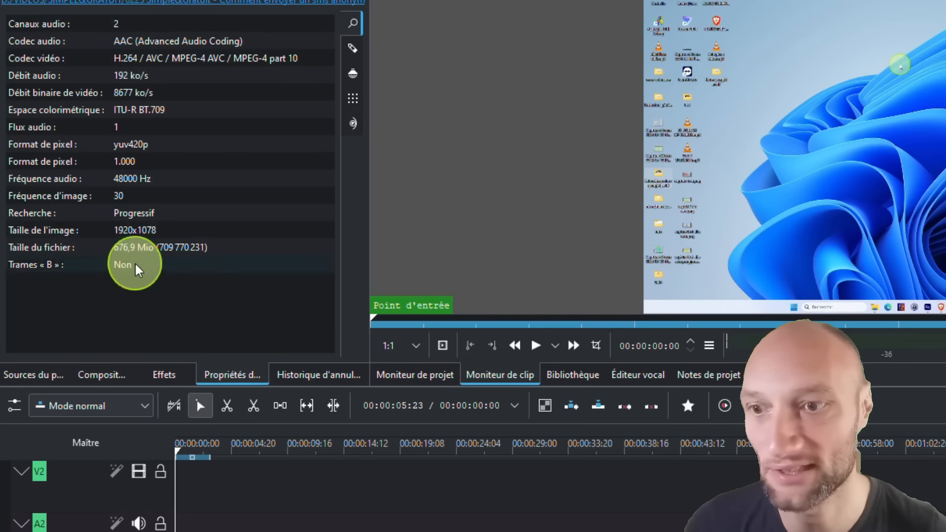
Step: Reselect Enregistrement 2024-09-30 161403.mp4 and examine its file details, forced video properties and audio stream settings
click(59, 376)
click(158, 163)
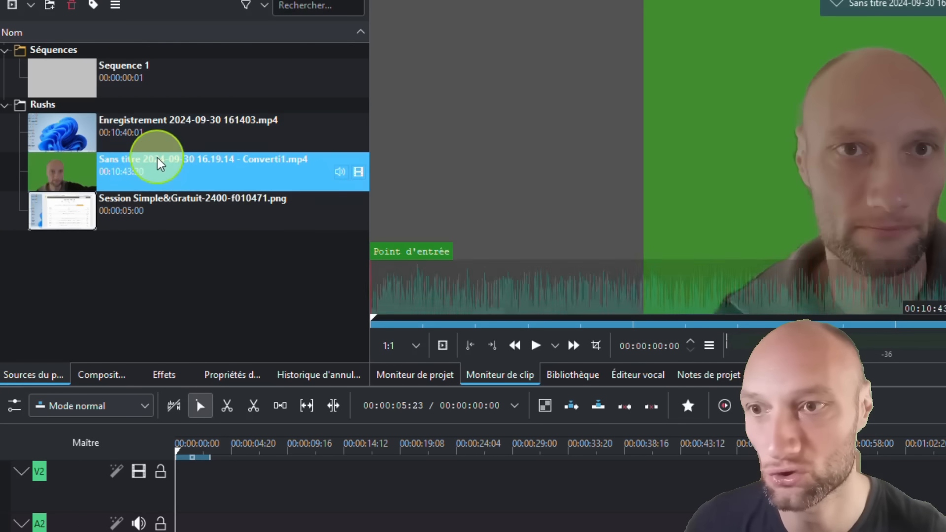
click(169, 125)
click(166, 380)
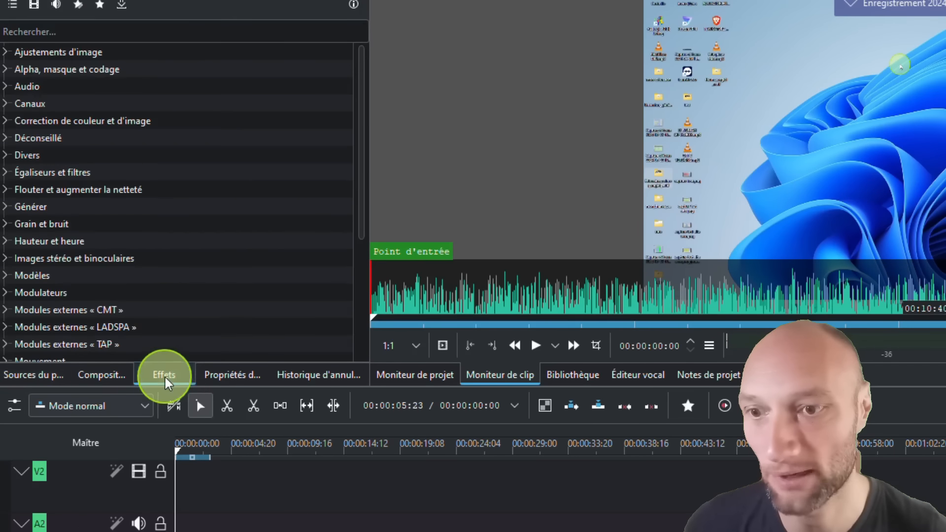
click(241, 375)
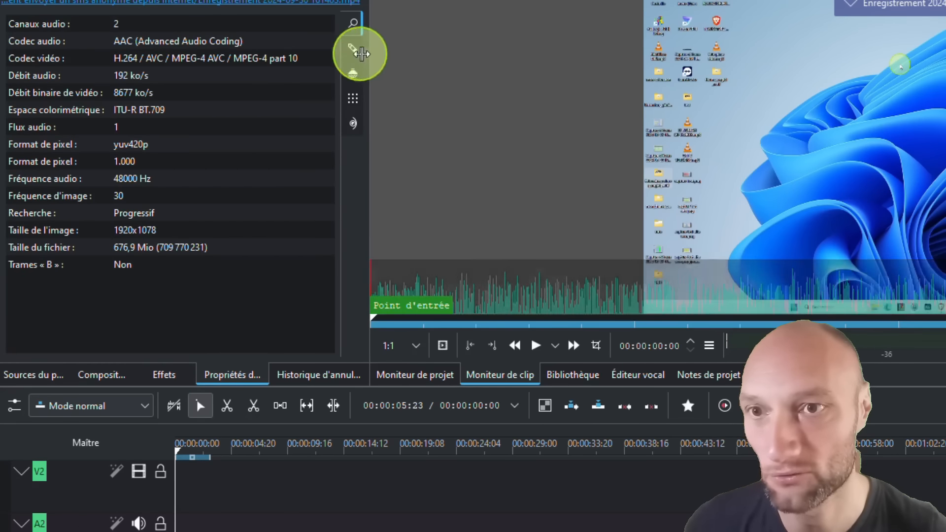
click(352, 48)
click(353, 23)
click(354, 49)
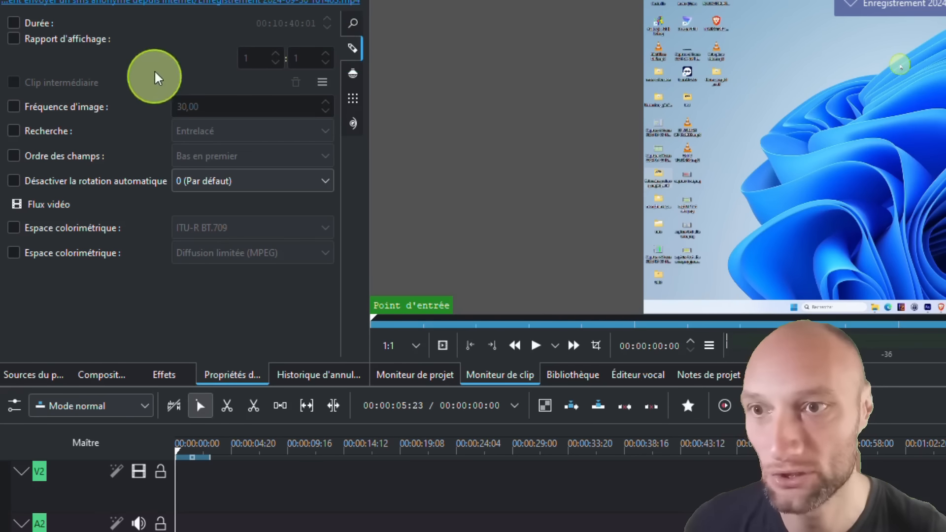
click(353, 75)
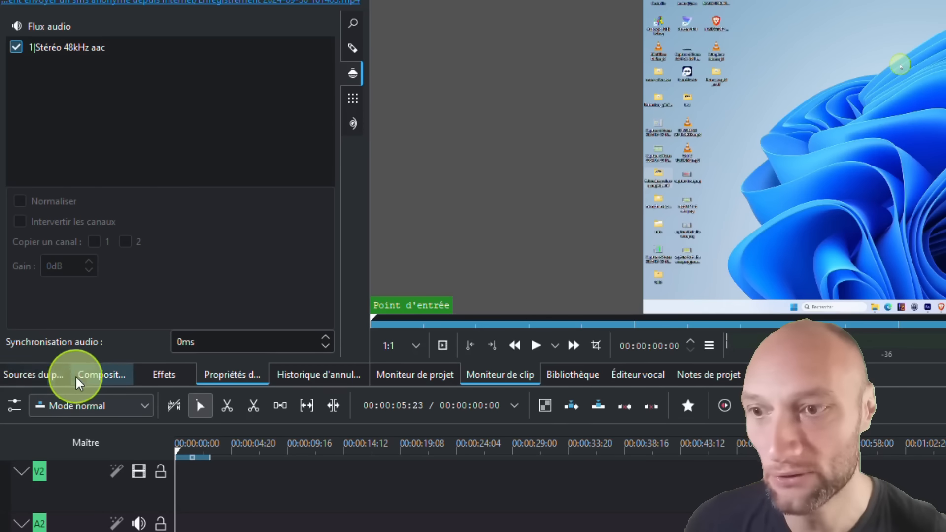
Step: Look over the available compositions and effects, and return to the project sources
click(105, 379)
click(167, 380)
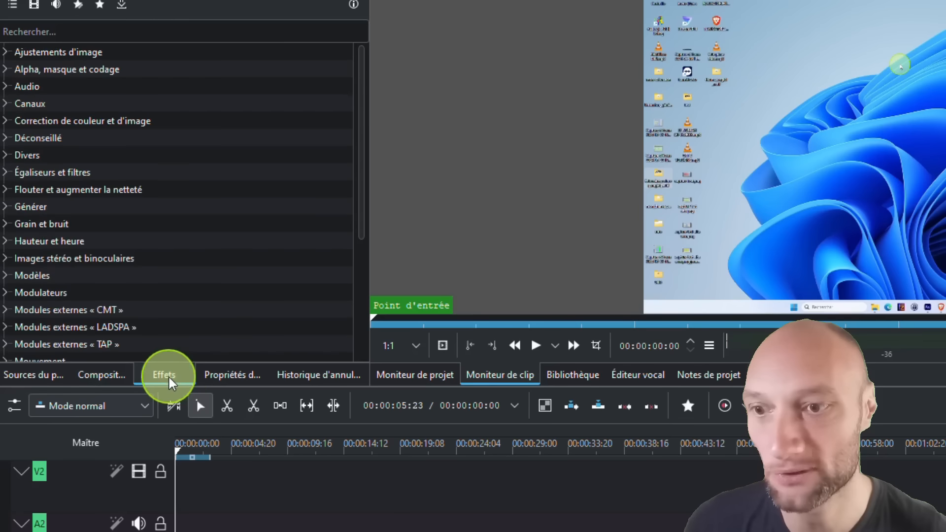
click(29, 377)
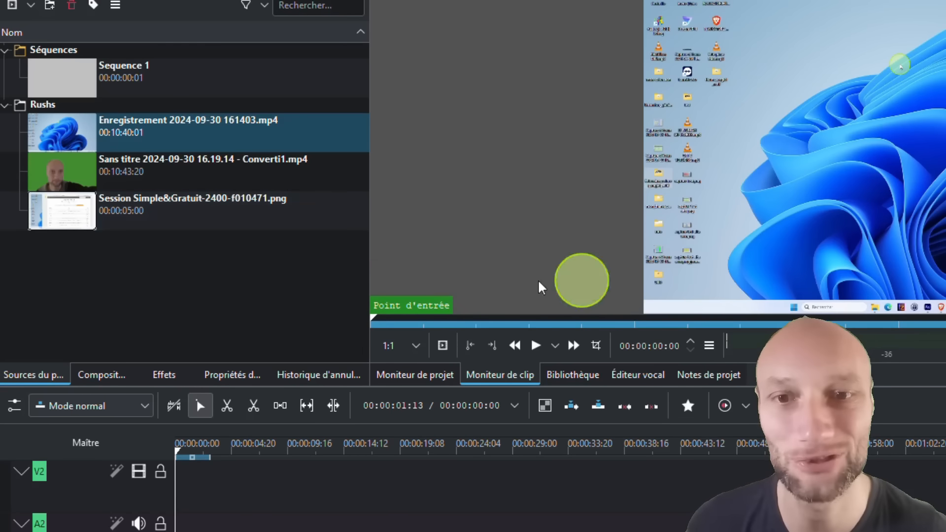
Step: Preview the Rushs media again, ending on Enregistrement 2024-09-30 161403.mp4, and compare the project monitor with the clip monitor
mouse_move(518, 266)
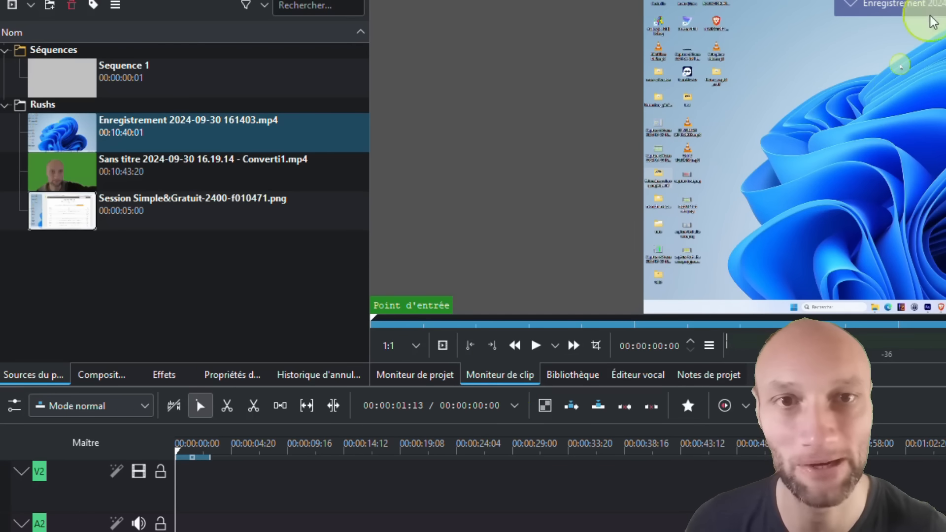
click(216, 175)
click(208, 205)
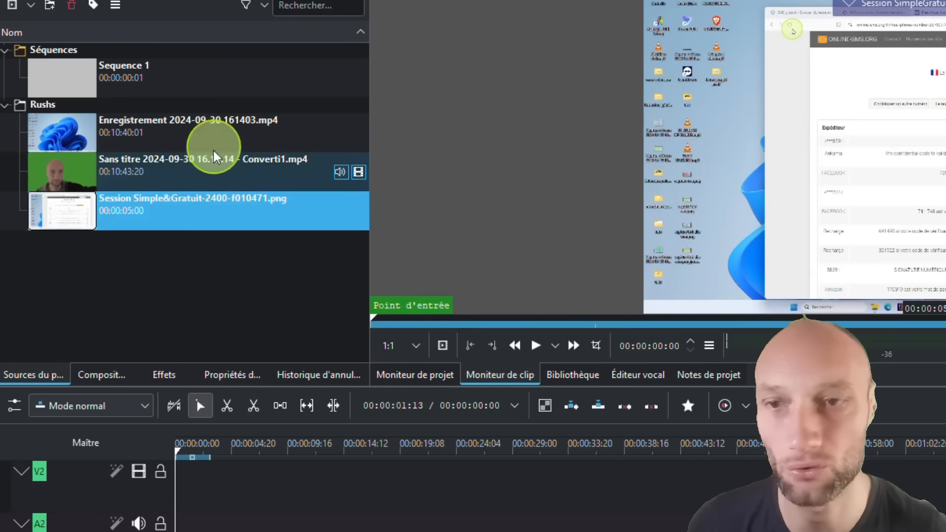
click(217, 126)
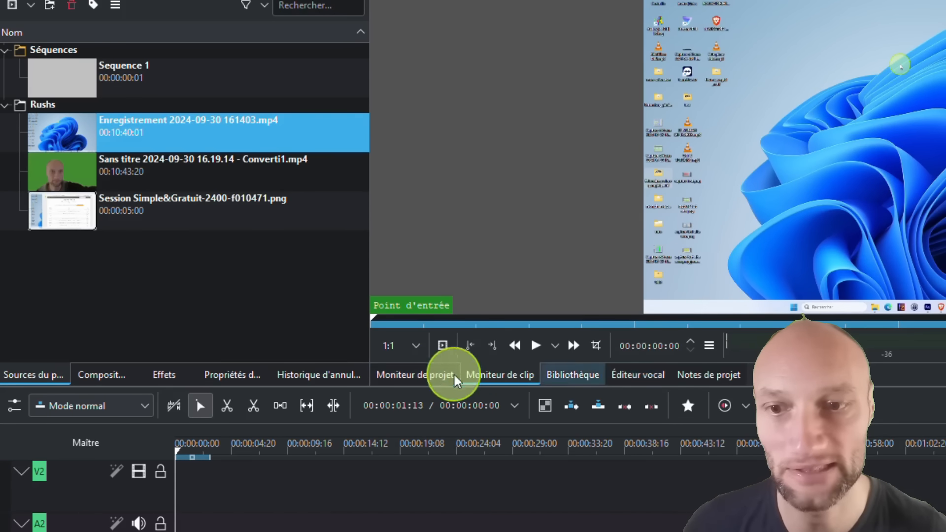
click(429, 374)
click(499, 375)
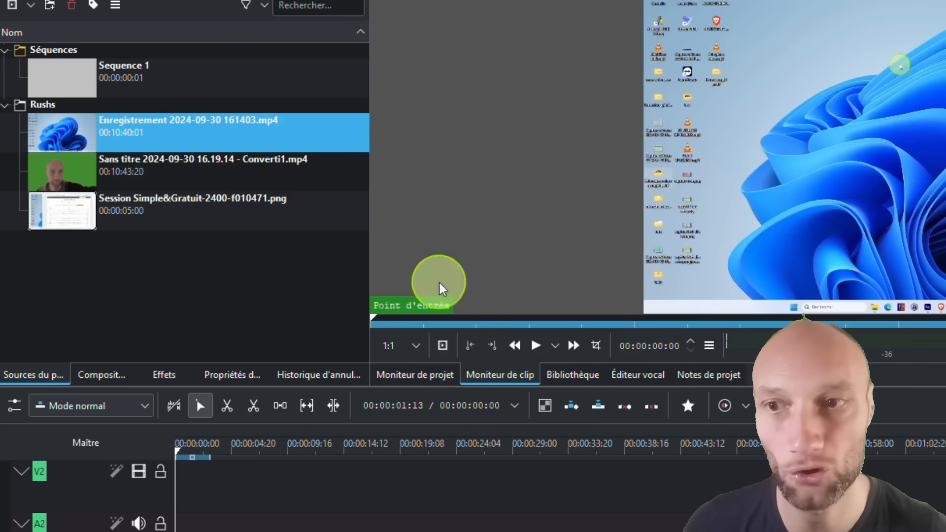
Step: Show the project monitor and examine its preview resolution options and the tool and project commands, keeping the resolution at 1:1
click(397, 371)
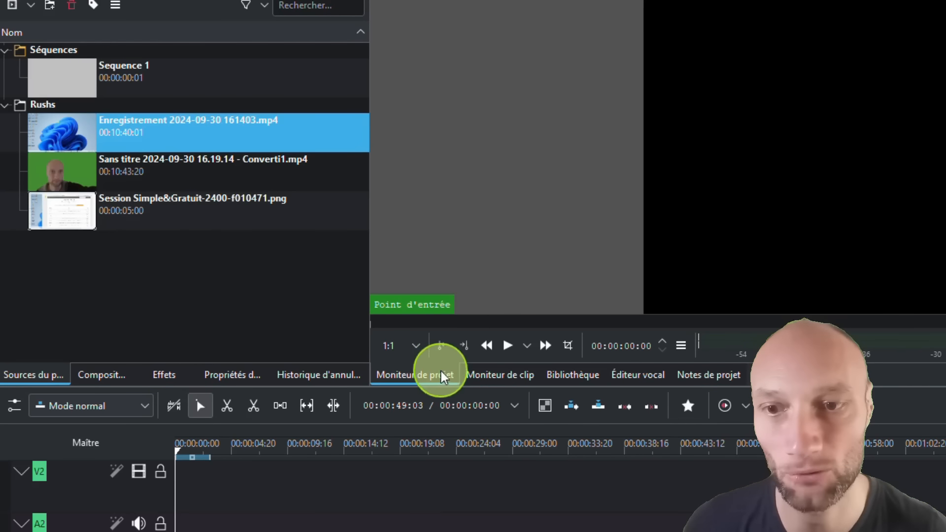
click(401, 346)
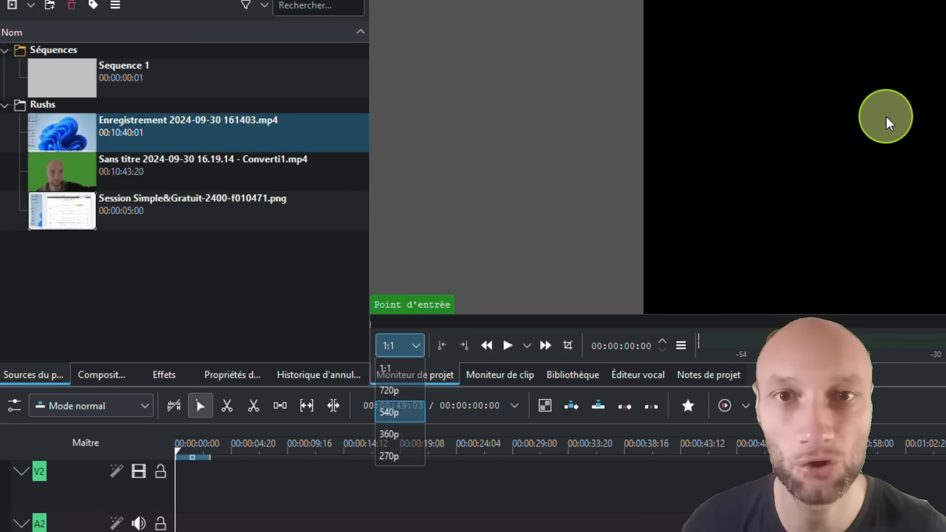
click(187, 0)
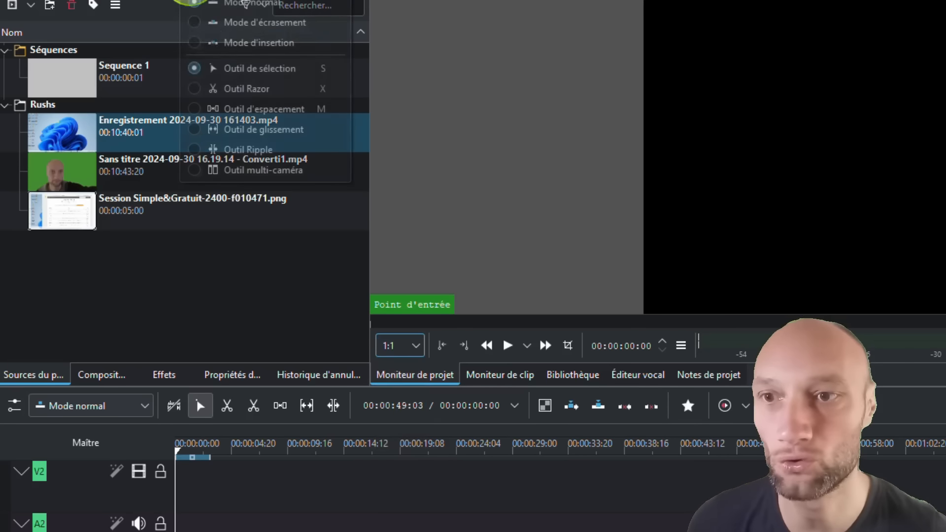
mouse_move(227, 0)
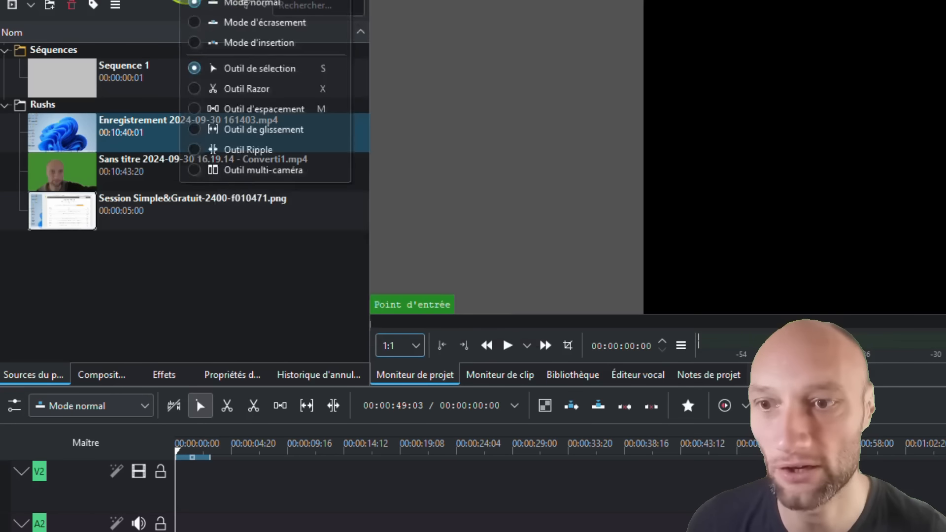
mouse_move(159, 0)
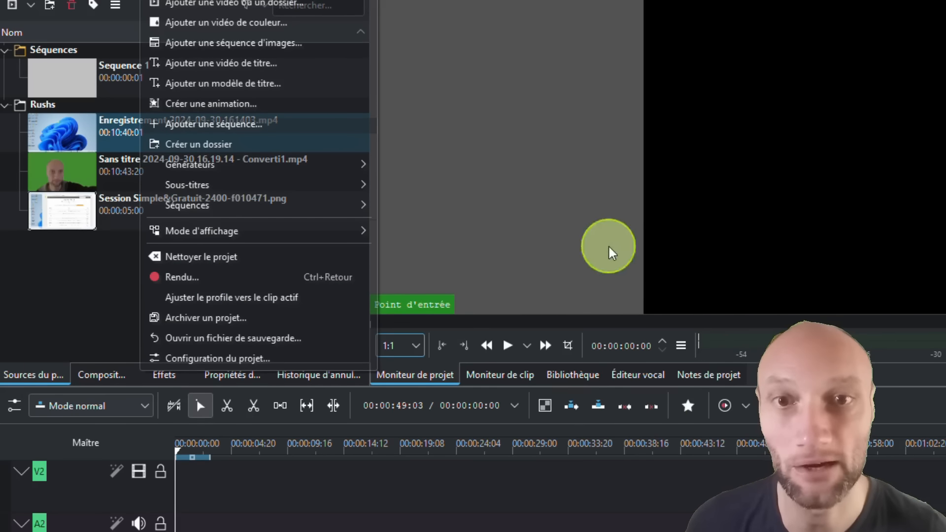
click(563, 219)
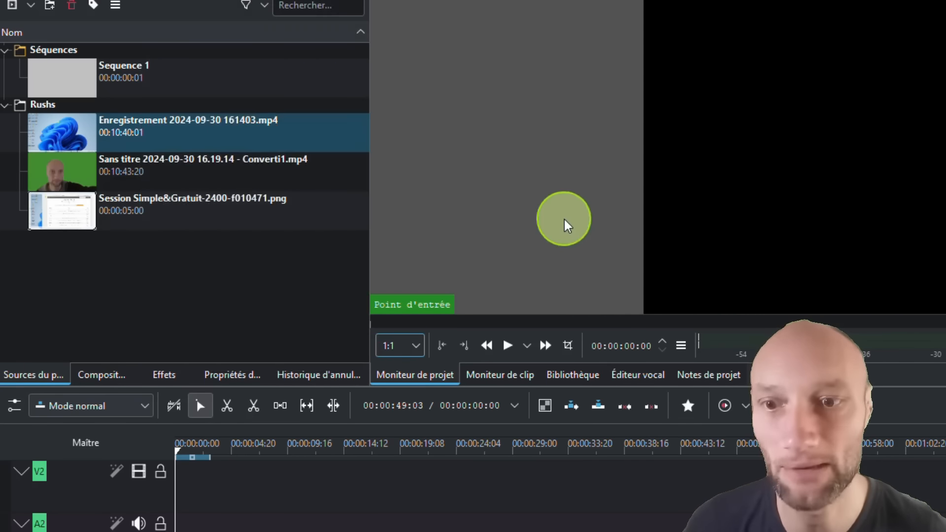
click(417, 347)
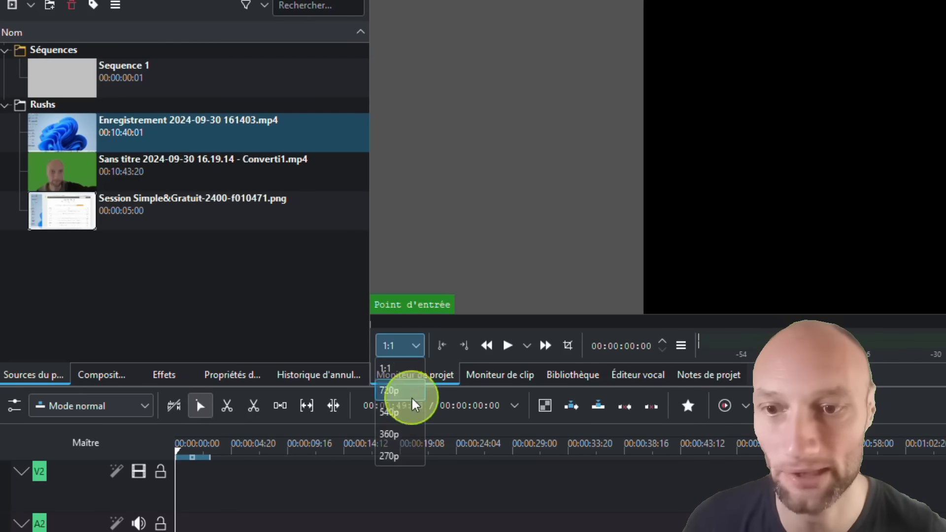
click(488, 272)
Step: Look over the monitor commands and the configuration options, including interface styles, and move the playhead to 00:00:23:10
click(340, 0)
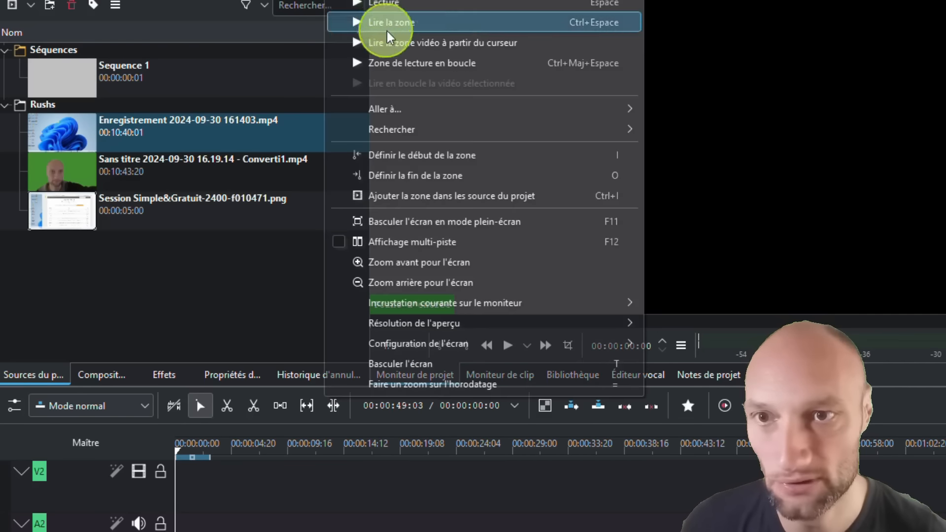
mouse_move(404, 1)
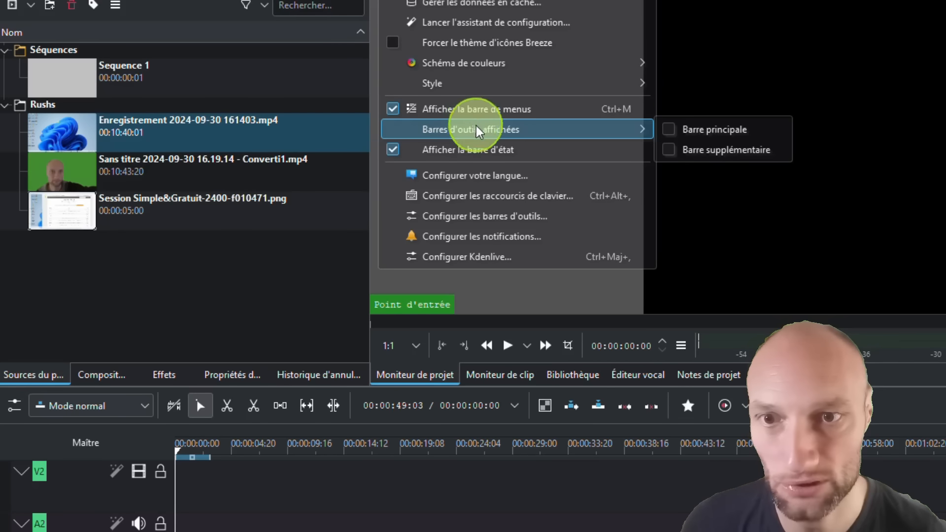
mouse_move(488, 83)
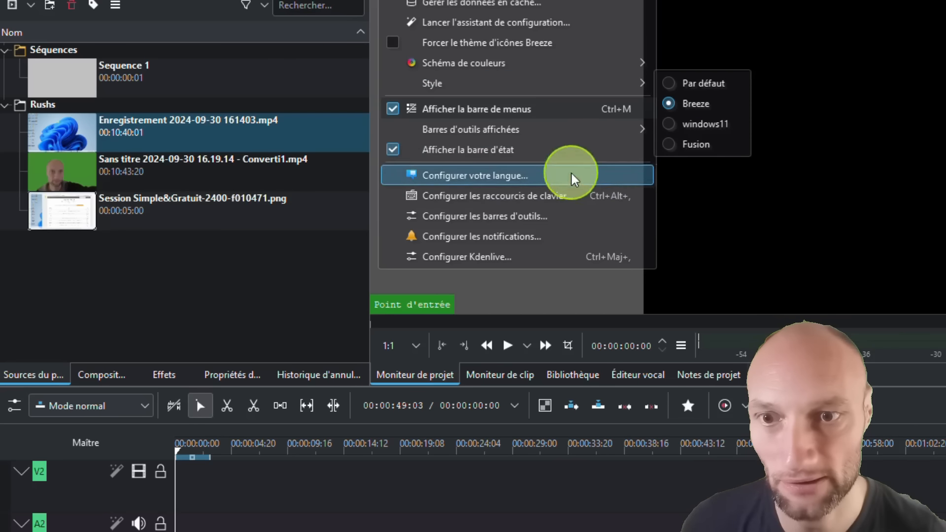
click(447, 441)
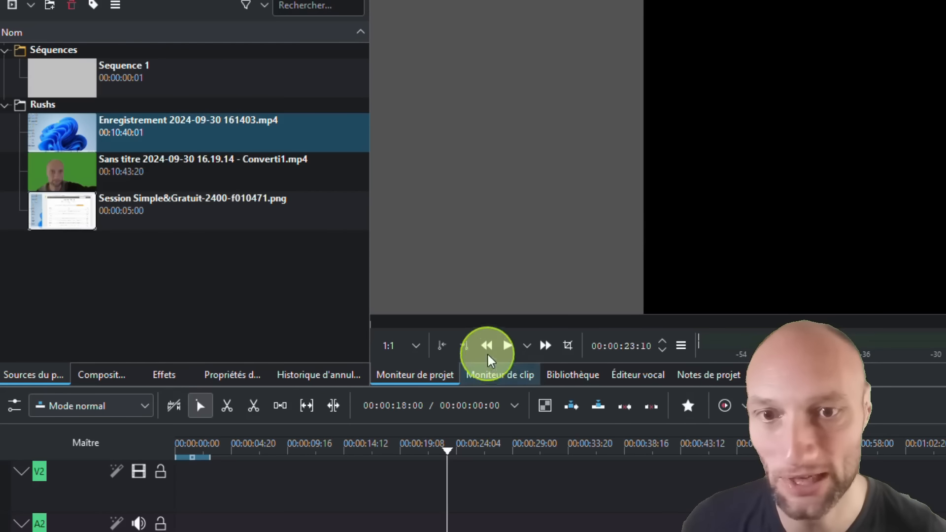
Step: Place Enregistrement 2024-09-30 161403.mp4 at the start of tracks V1 and A1, and move the playhead to 00:00:09:06
click(129, 120)
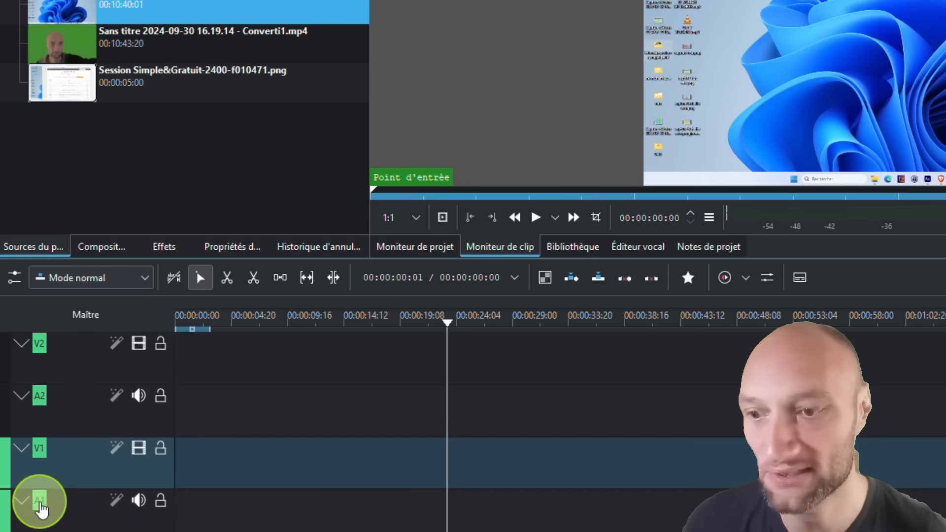
click(43, 456)
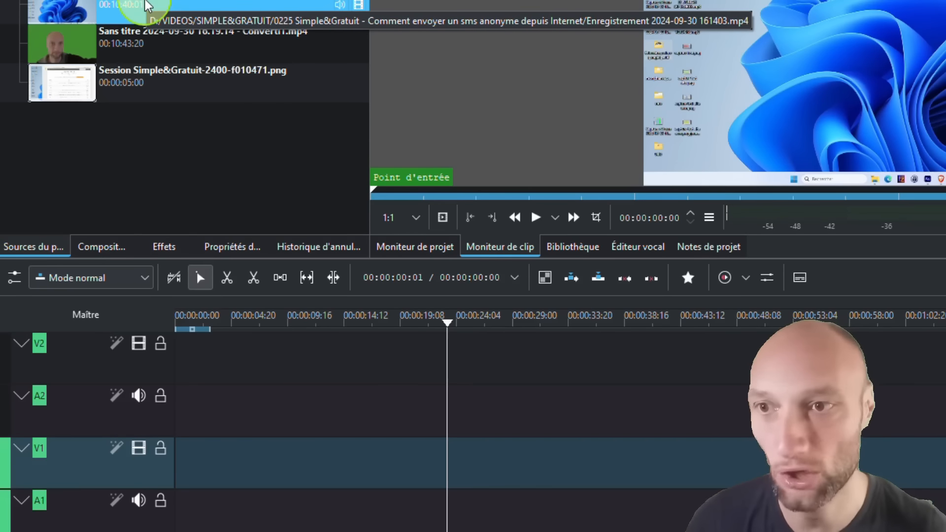
drag(147, 6, 178, 474)
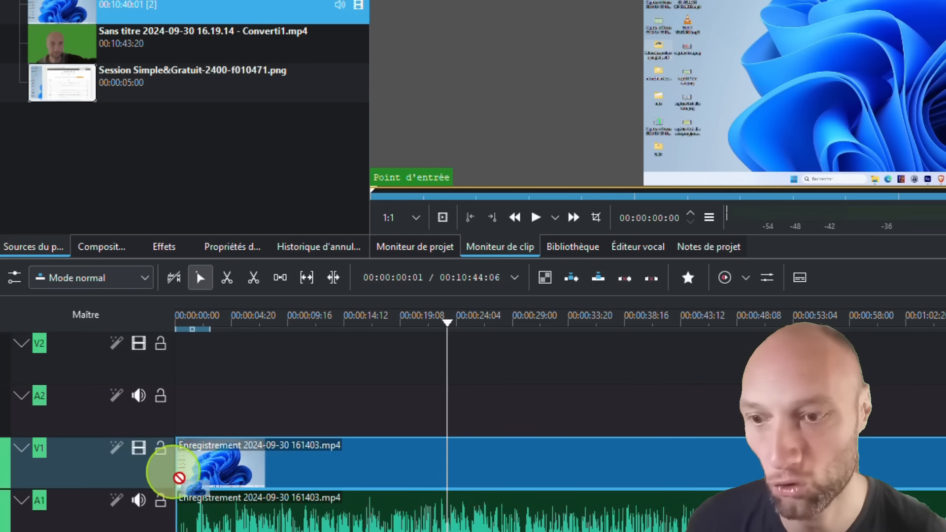
right_click(180, 471)
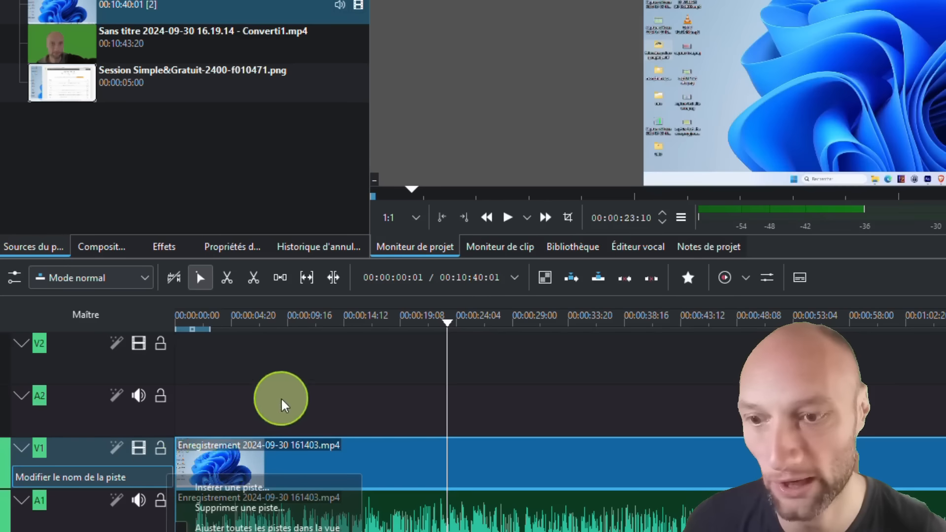
click(282, 391)
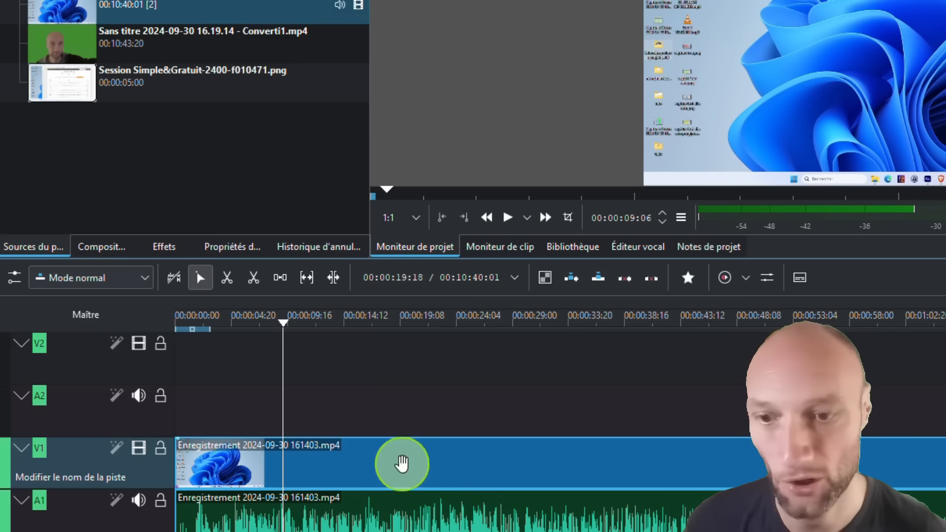
Step: Ungroup the video and audio parts of Enregistrement 2024-09-30 161403.mp4 on tracks V1 and A1, after examining the clip commands
click(389, 460)
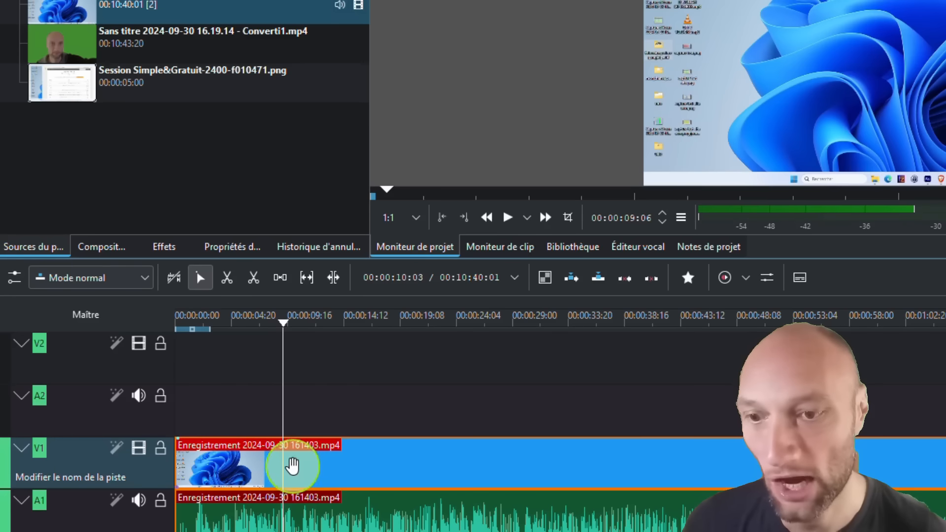
right_click(314, 466)
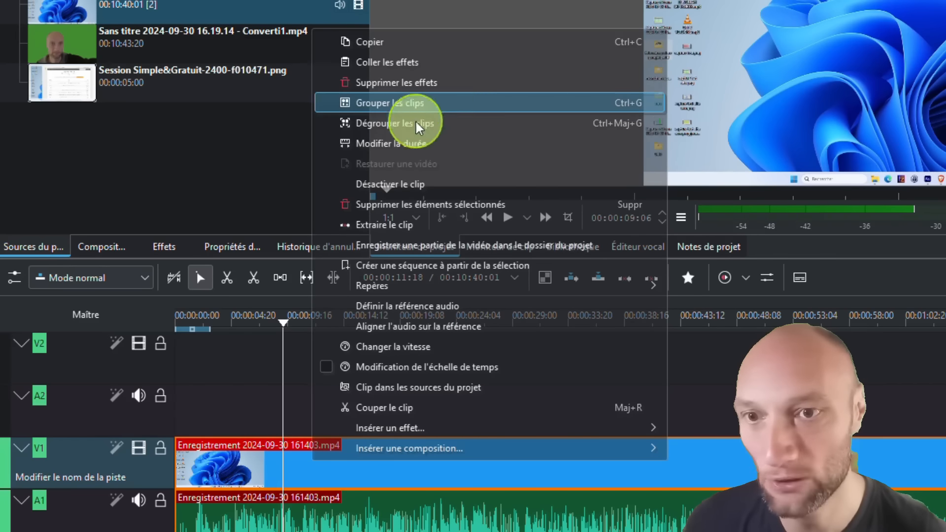
click(217, 392)
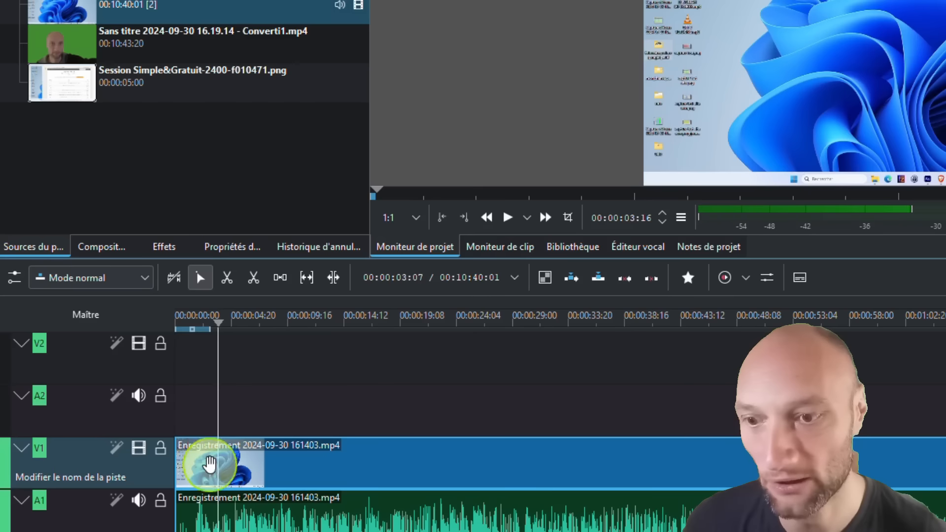
mouse_move(211, 460)
mouse_down()
mouse_move(426, 460)
mouse_move(207, 461)
mouse_up()
click(301, 410)
right_click(317, 454)
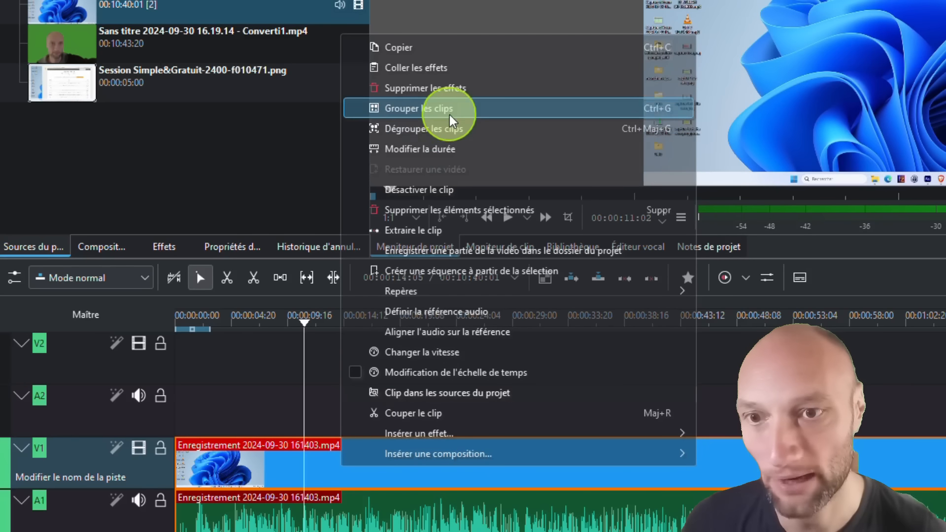
click(448, 128)
drag(340, 444, 148, 510)
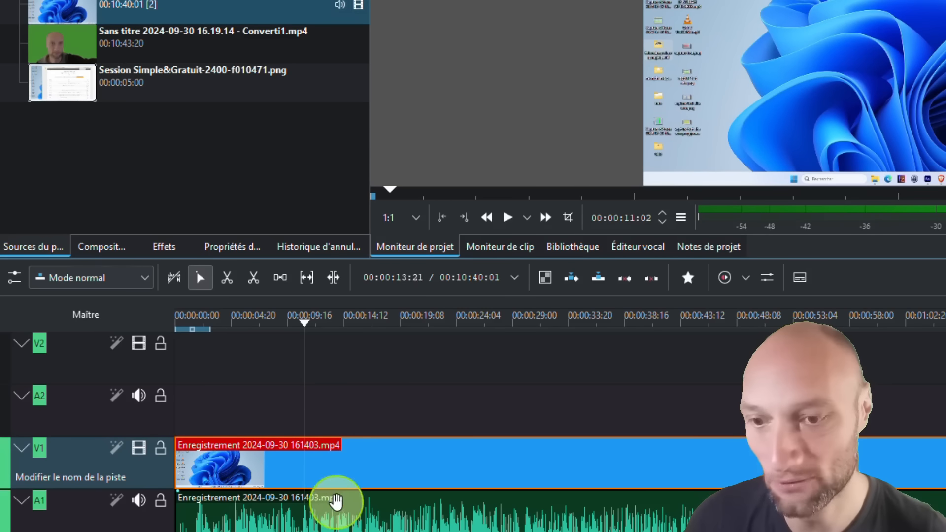
Step: Select the ungrouped V1 video and A1 audio clips in turn to check whether they can be handled independently
click(345, 514)
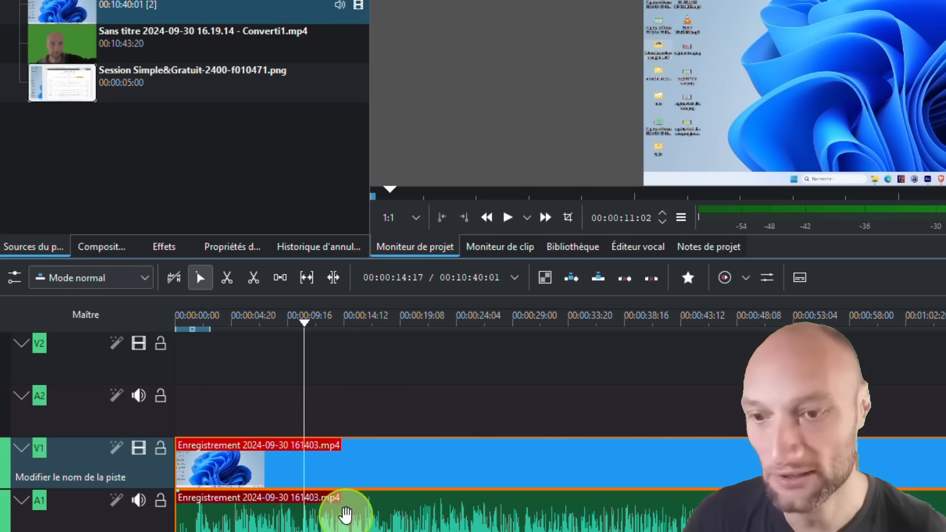
right_click(345, 515)
click(295, 434)
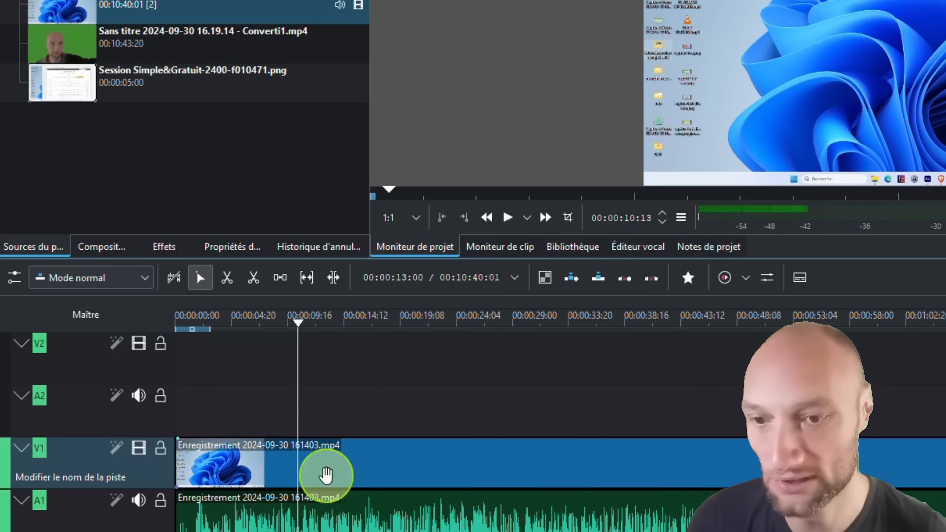
click(324, 460)
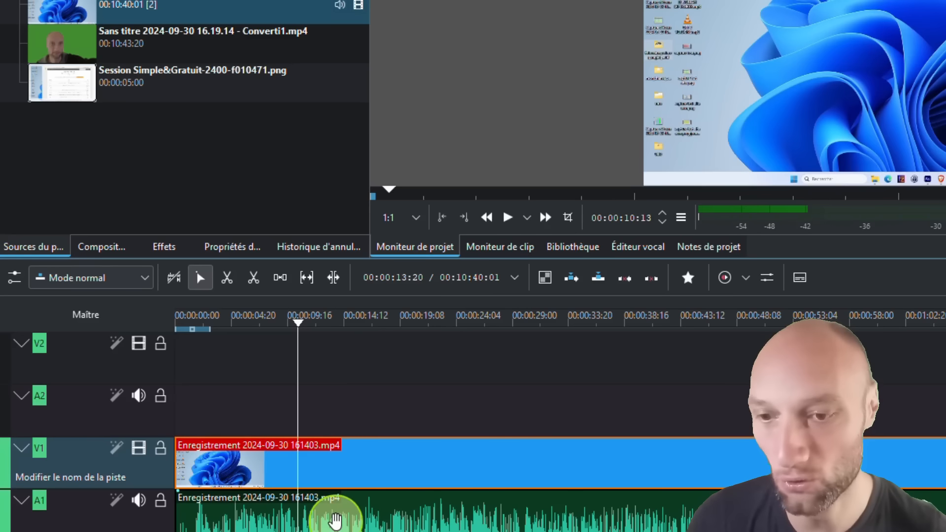
click(331, 513)
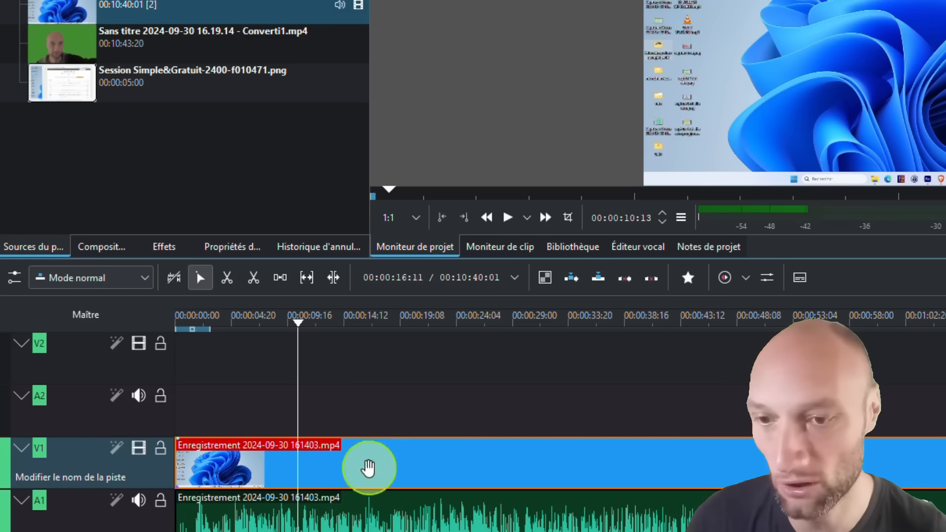
click(410, 423)
Step: Group the V1 video and A1 audio clips together again, and move the playhead to 00:00:12:23
click(391, 442)
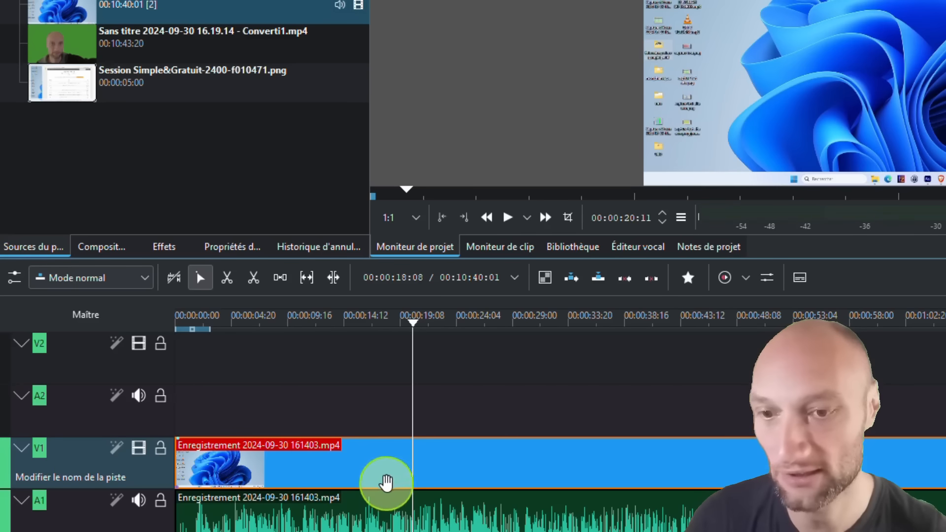
click(376, 515)
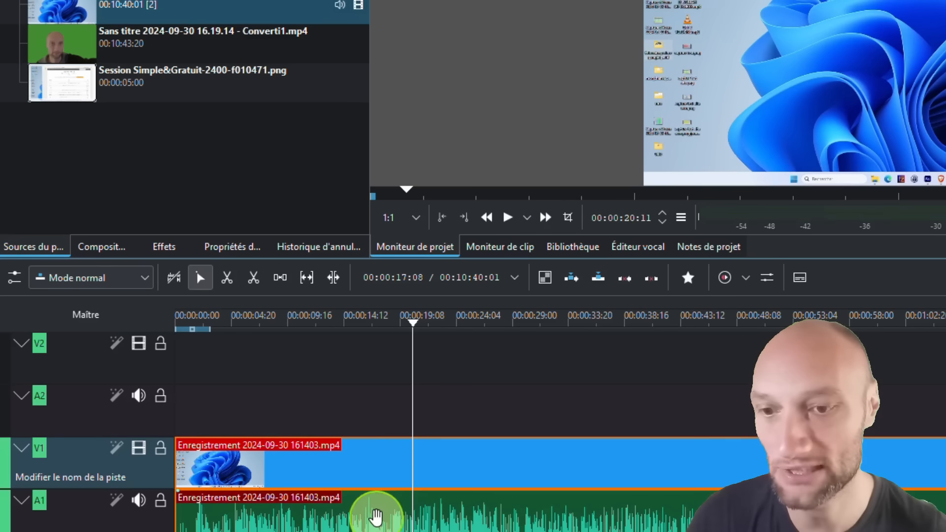
right_click(377, 520)
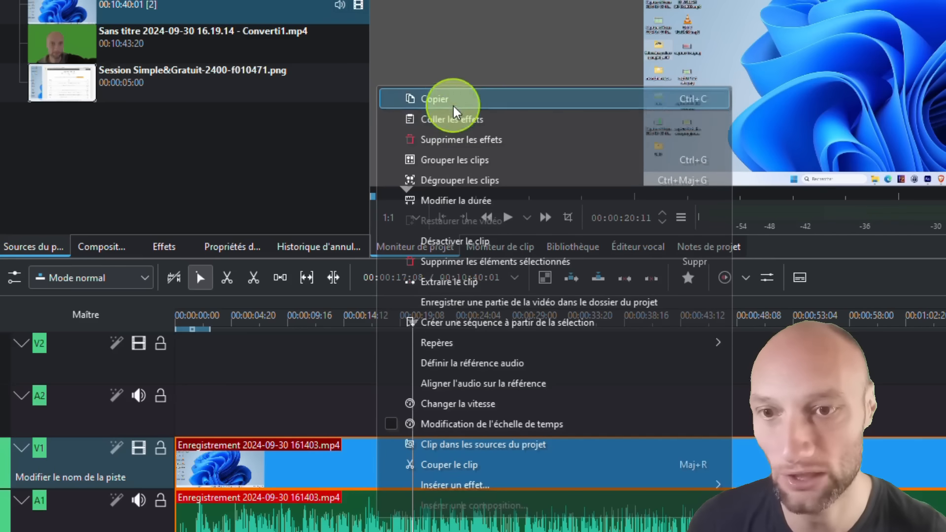
click(458, 160)
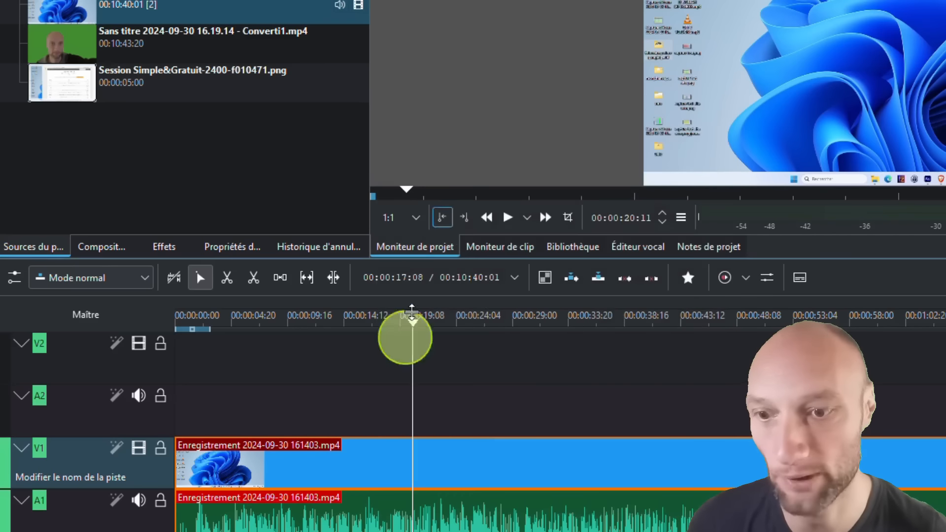
click(326, 418)
drag(296, 453, 218, 468)
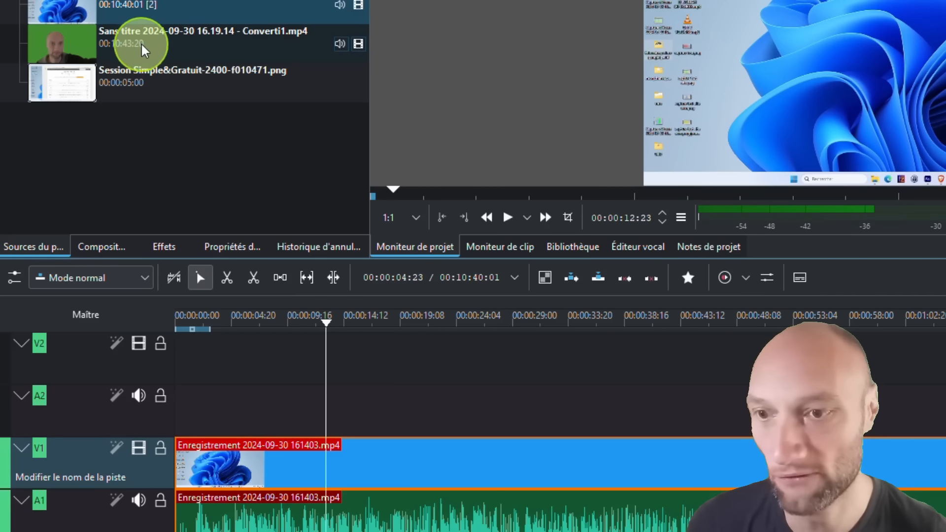
Step: Place Sans titre 2024-09-30 16.19.14 - Converti1.mp4 at the start of tracks V2 and A2, and preview it at 00:00:27:18 with the effects list shown
drag(138, 45, 180, 363)
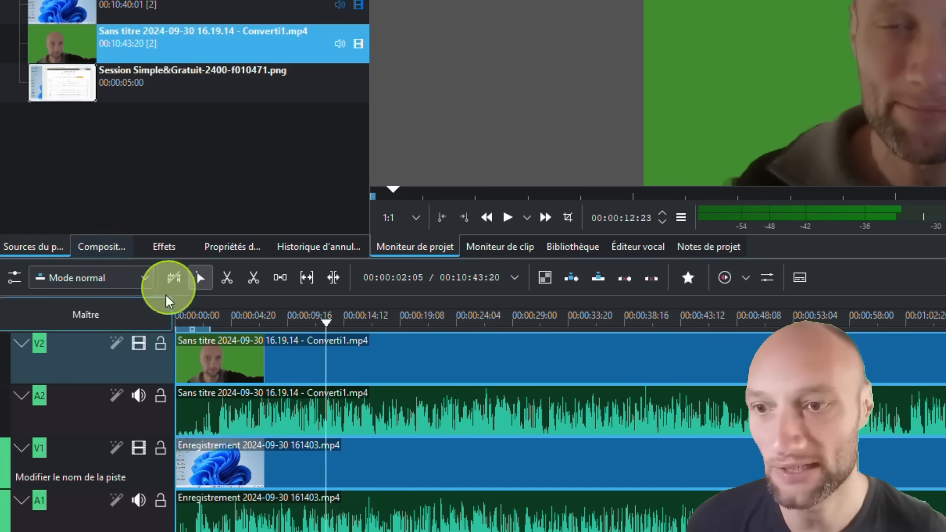
click(164, 246)
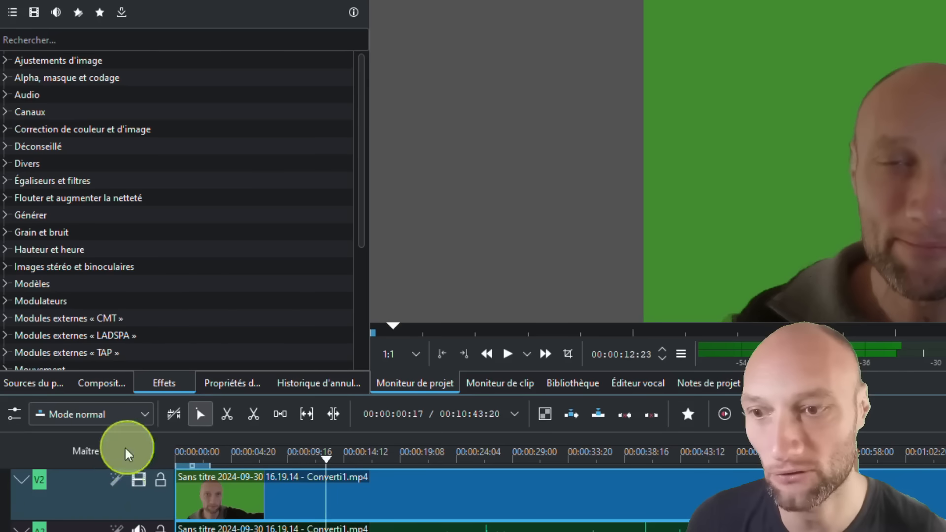
click(404, 460)
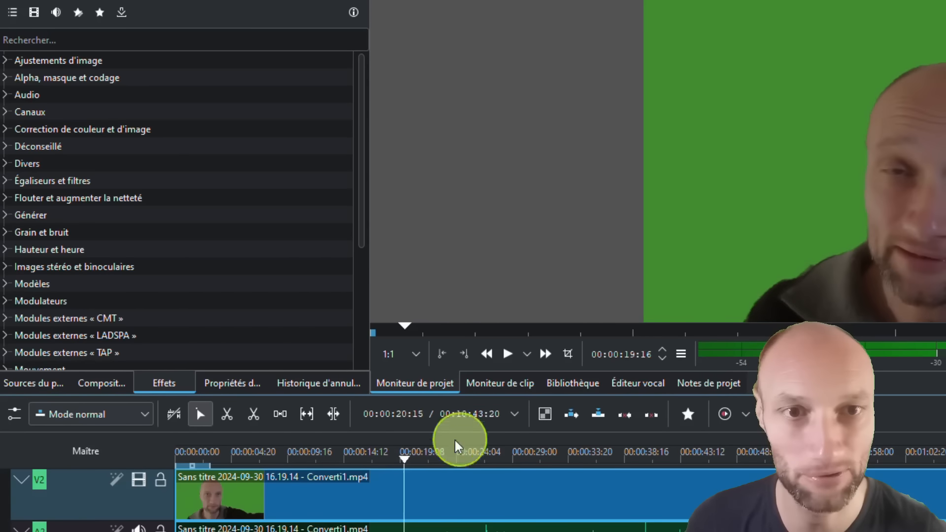
click(497, 451)
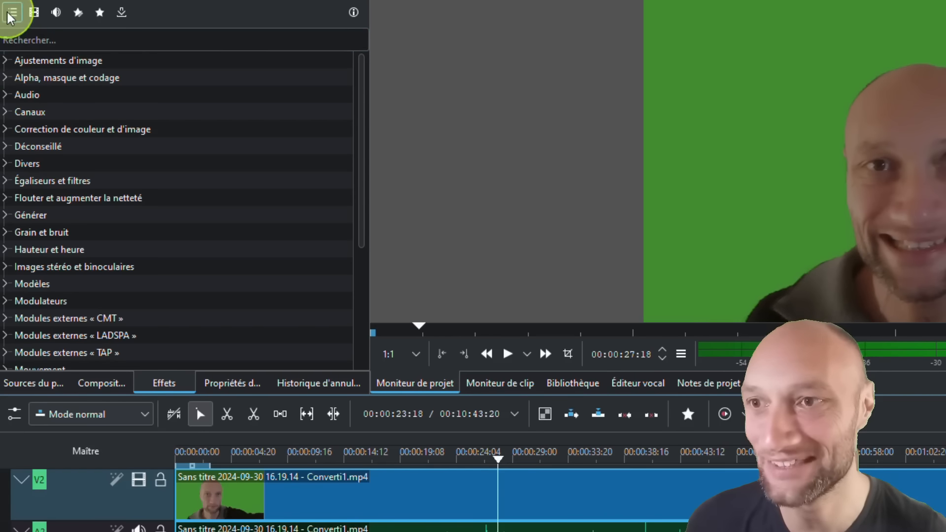
Step: Filter the effects by video and audio type, and examine the effects in the Audio category
click(49, 39)
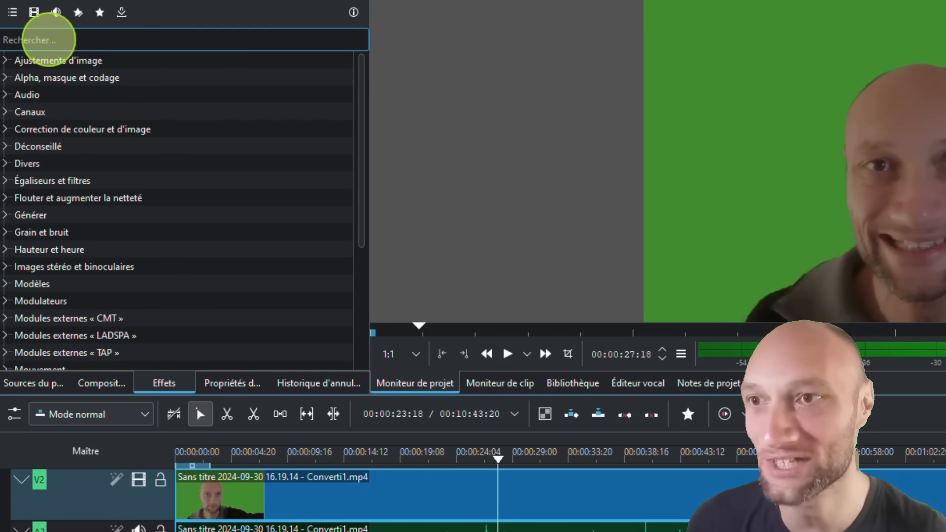
click(33, 15)
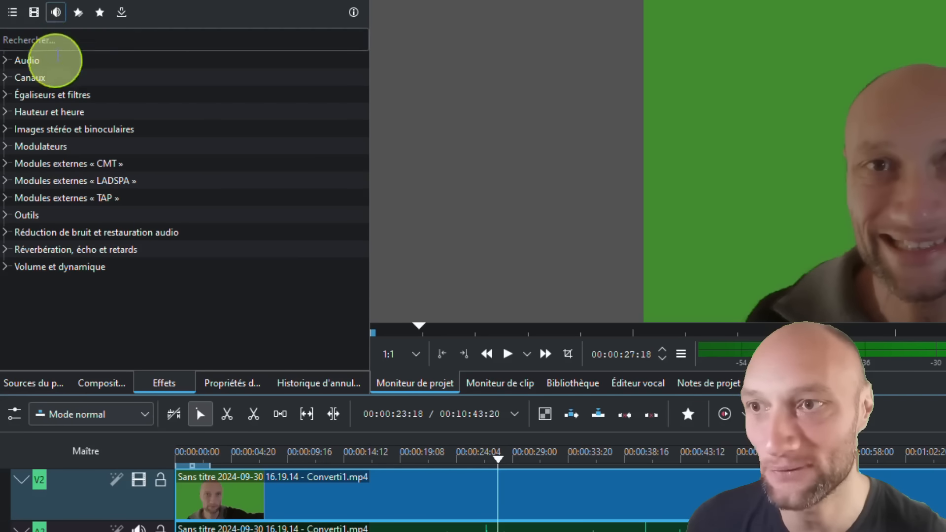
double_click(22, 60)
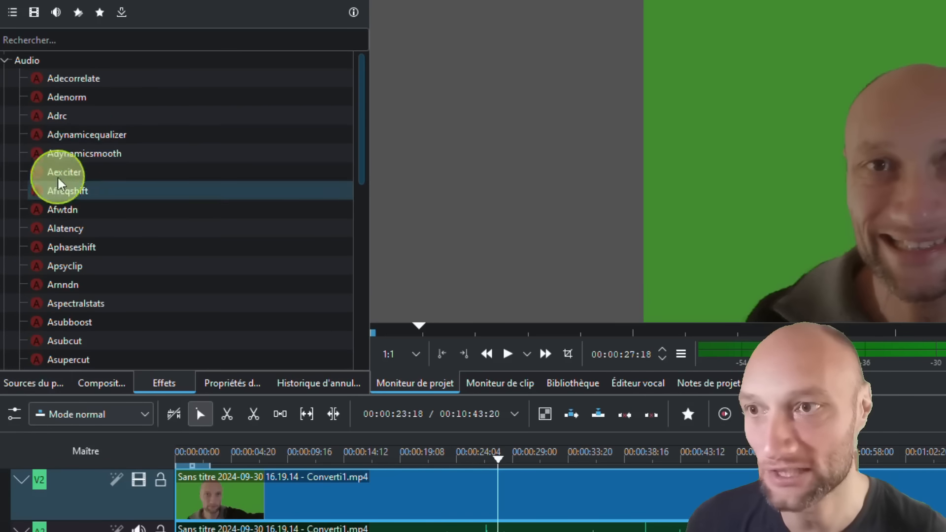
click(5, 61)
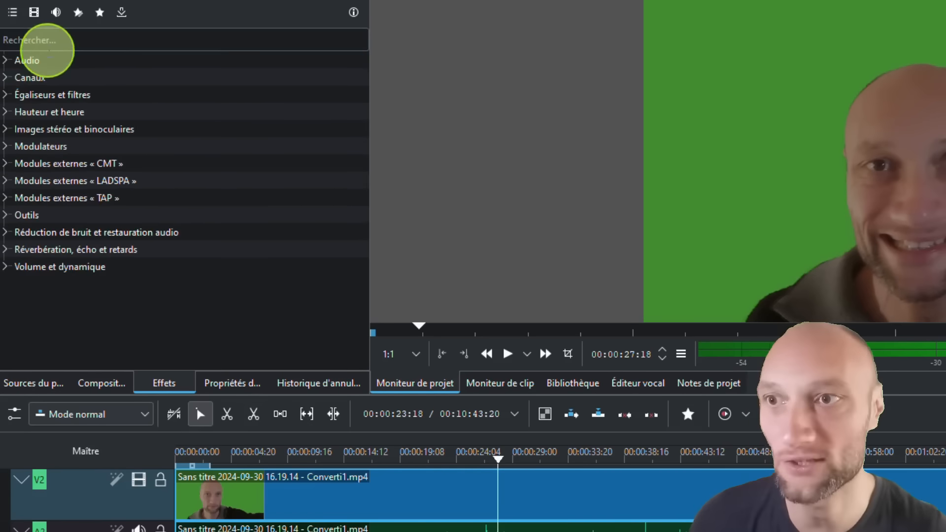
click(55, 37)
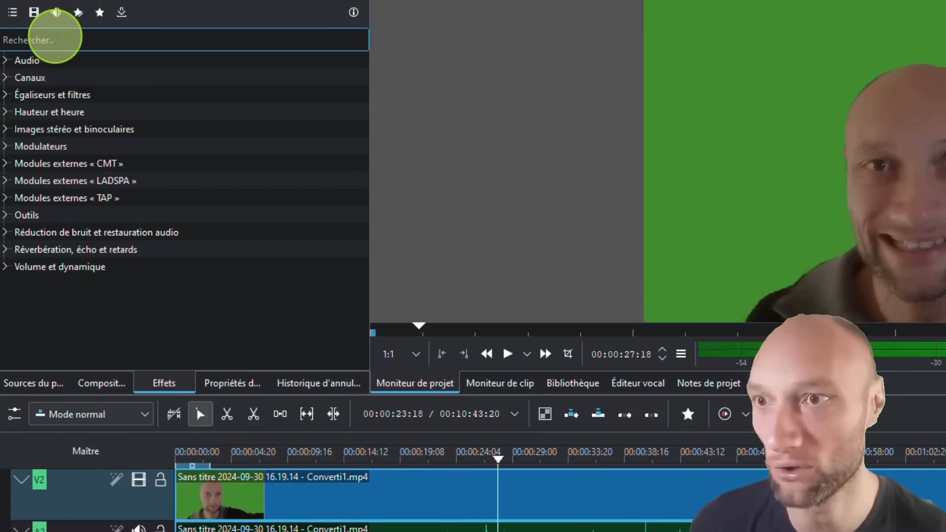
Step: Show only the custom effects and examine the Personnalisé category, selecting the Animateur effect
click(79, 13)
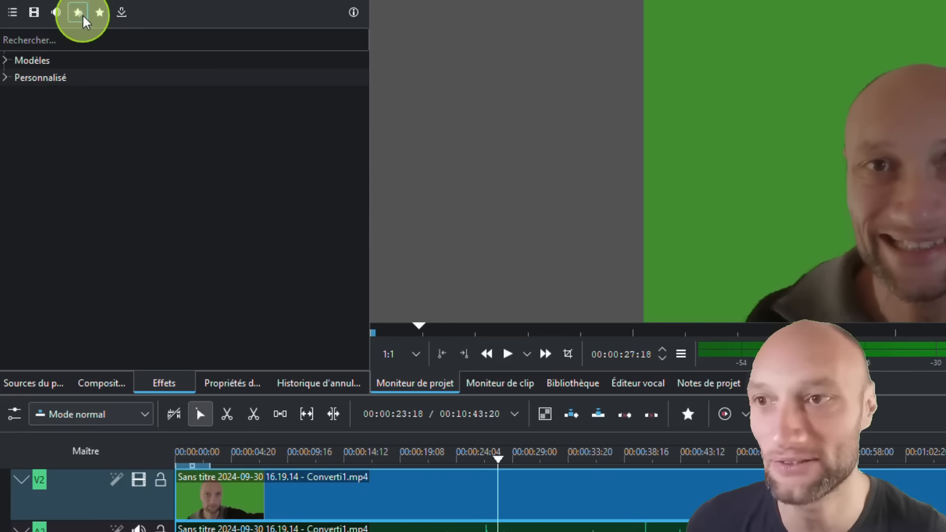
click(5, 79)
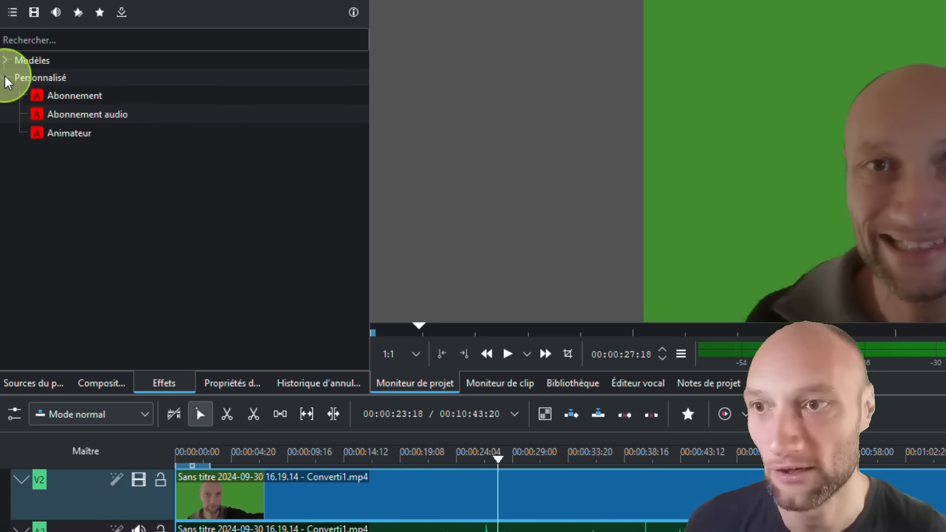
click(52, 134)
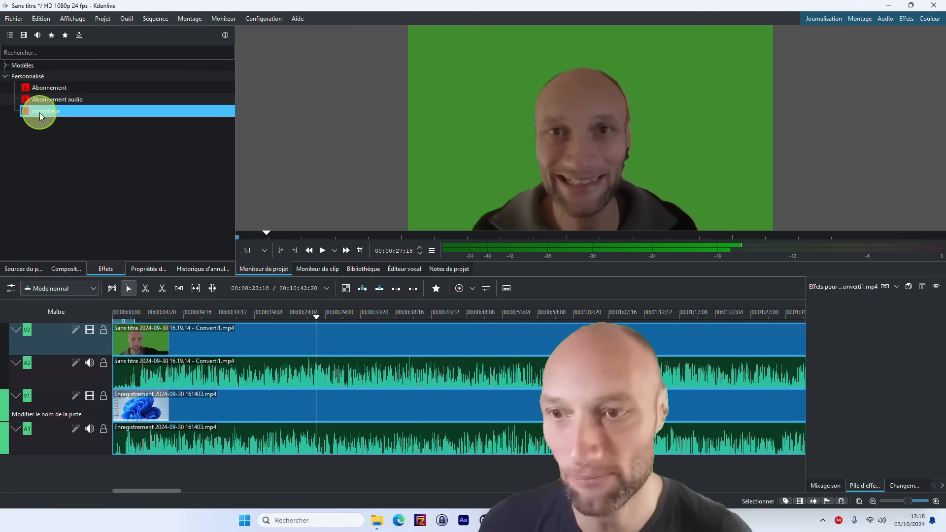
drag(40, 111, 81, 112)
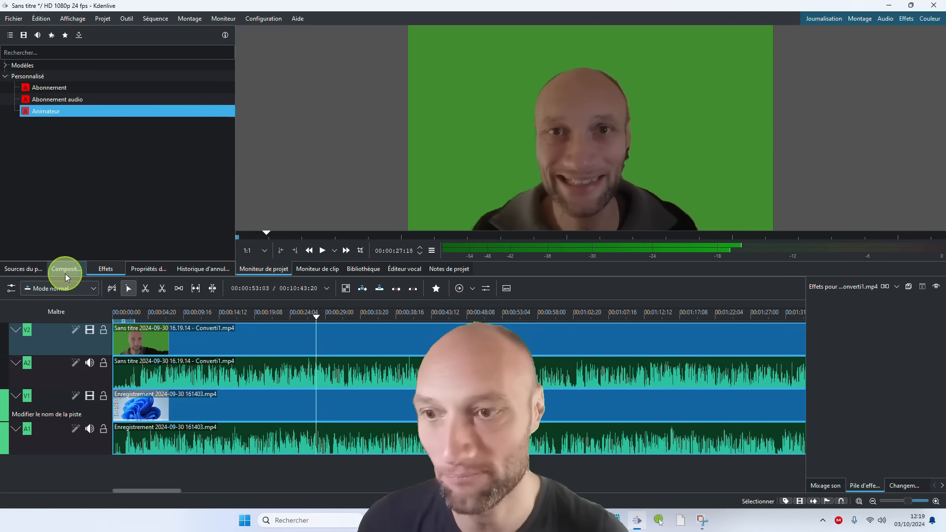
Step: Show only the favourite effects, and view Enregistrement 2024-09-30 161403.mp4 from the project media in the clip monitor
click(43, 36)
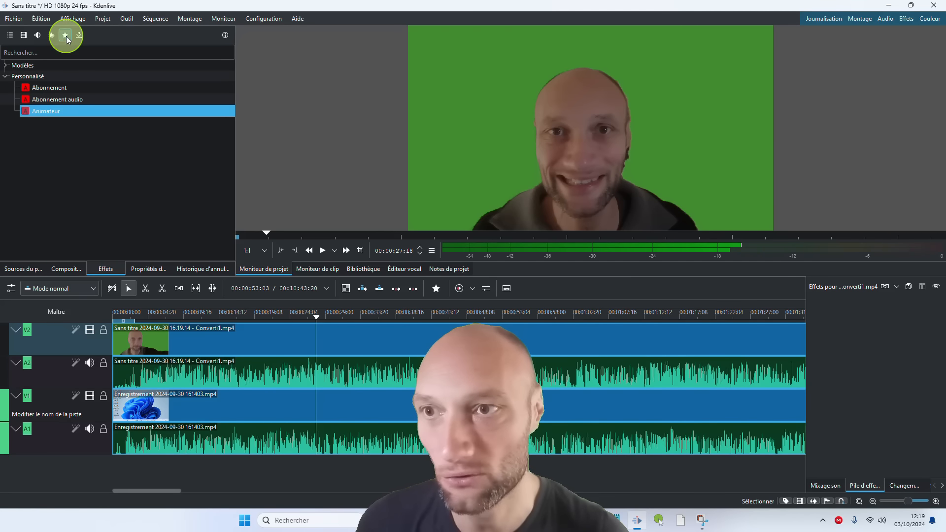
click(66, 35)
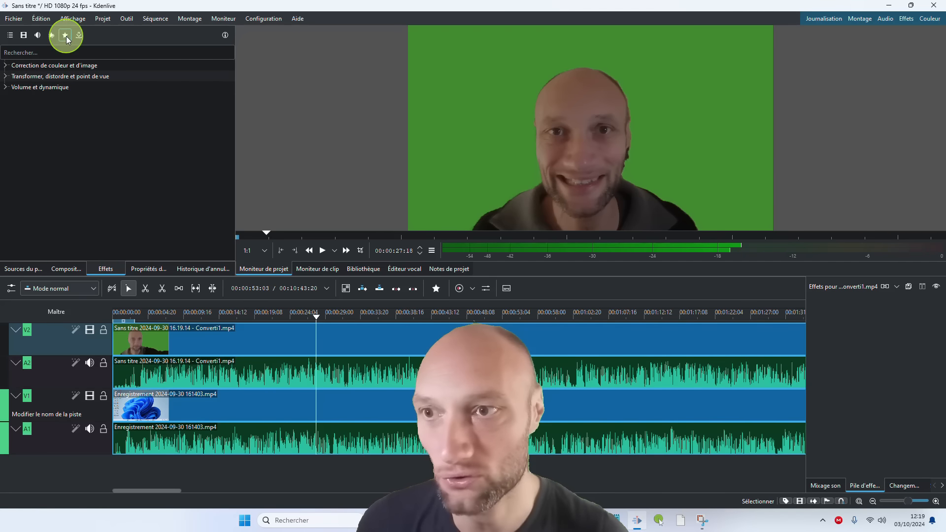
click(28, 271)
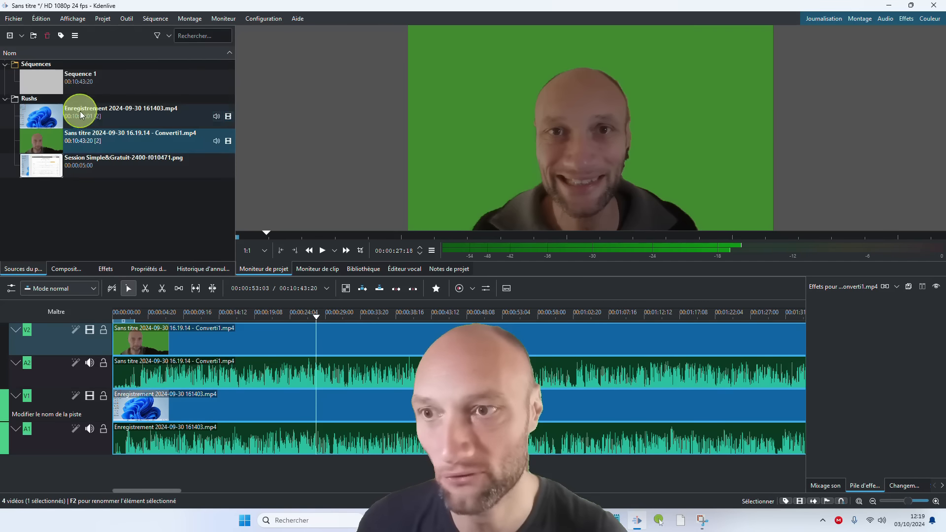
click(42, 116)
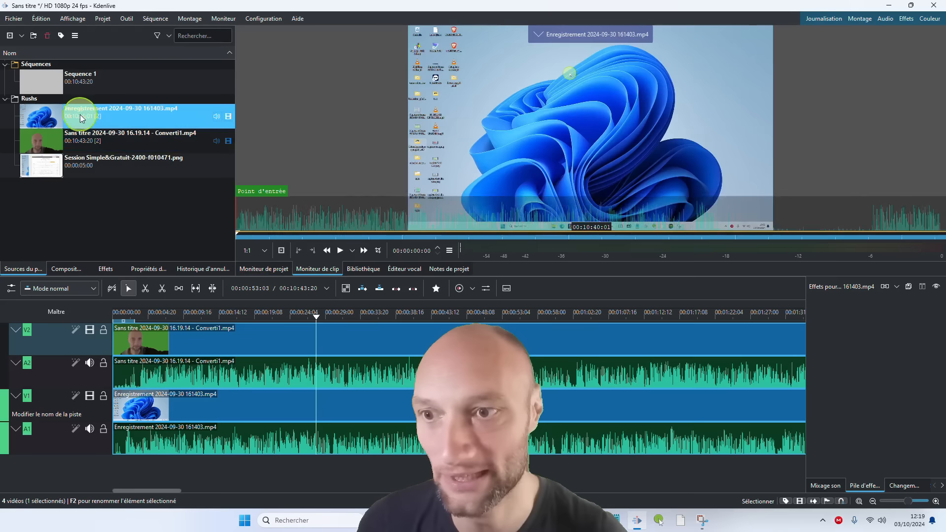
Step: Apply the favourite effect Position and Zoom, from the transform category, twice to the green-screen clip on track V2
click(106, 268)
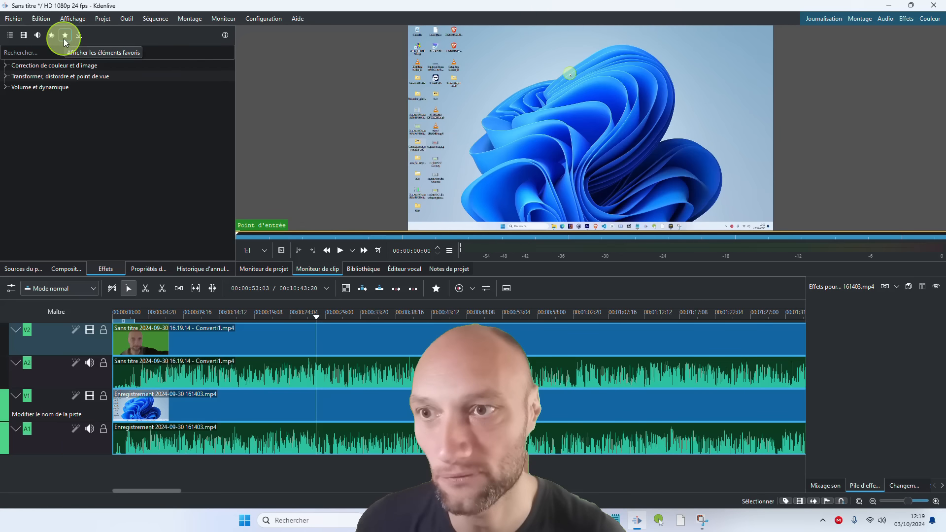
click(6, 78)
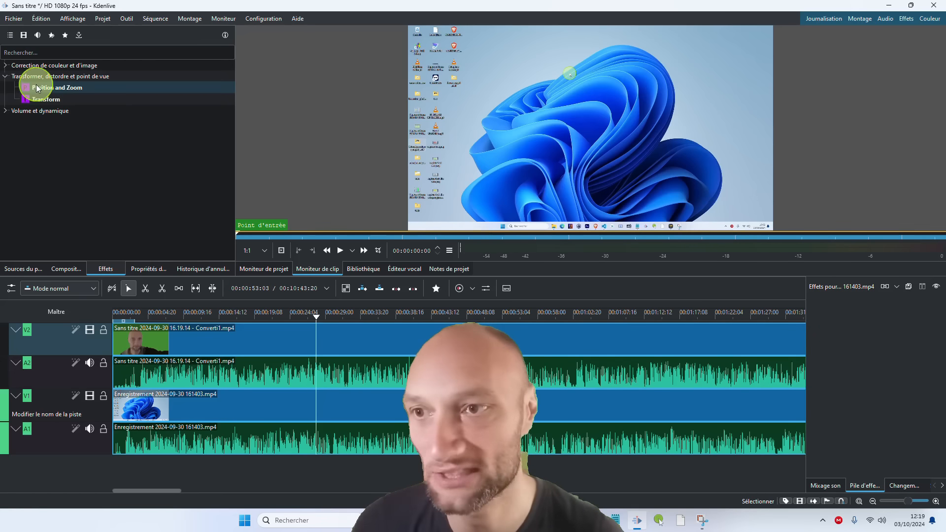
click(67, 89)
drag(66, 92, 312, 337)
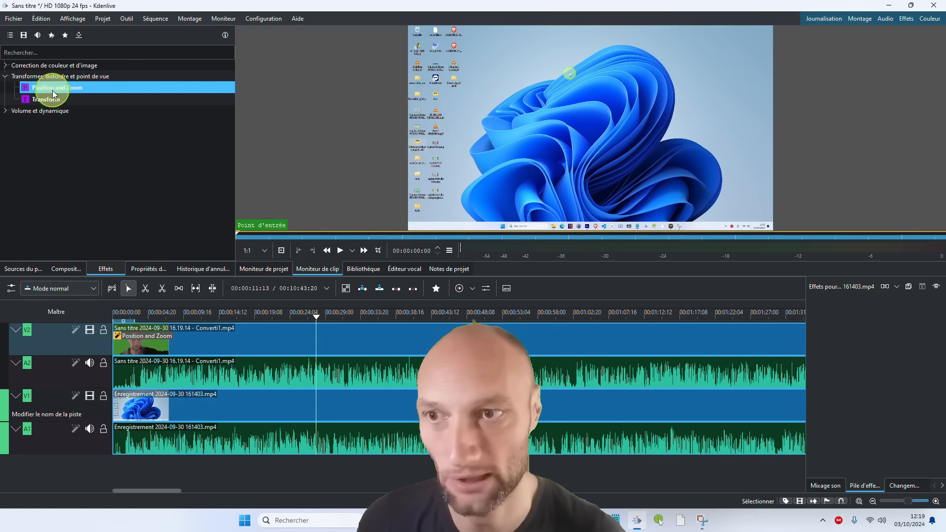
drag(51, 89, 242, 336)
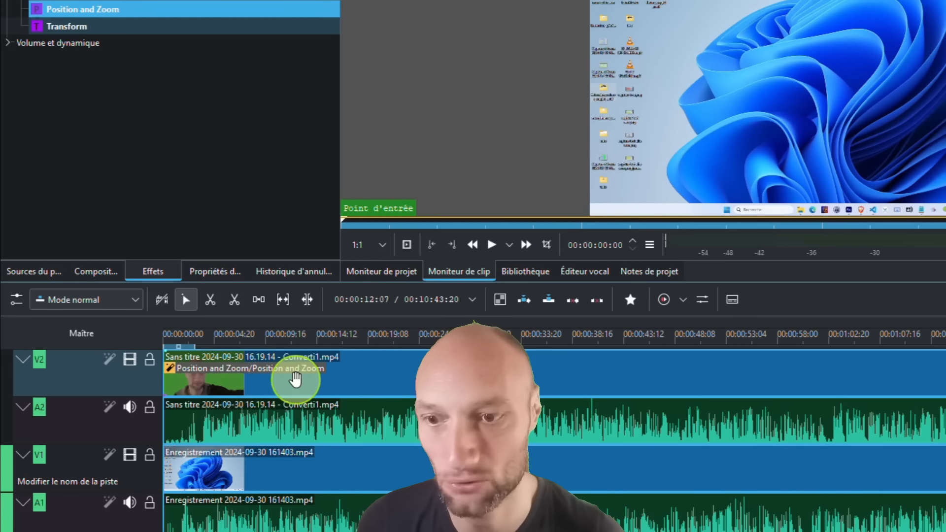
Step: Remove the duplicate Position and Zoom effect from the green-screen clip on track V2
click(295, 380)
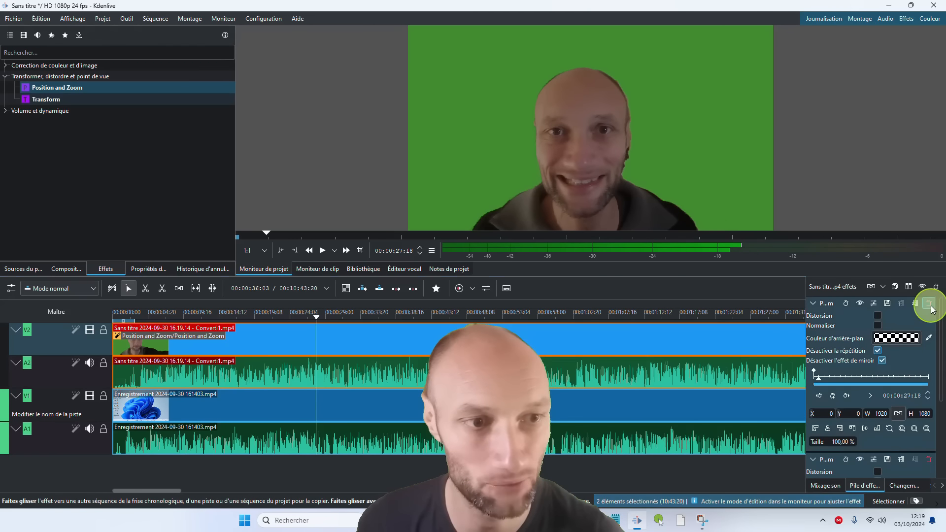
click(929, 304)
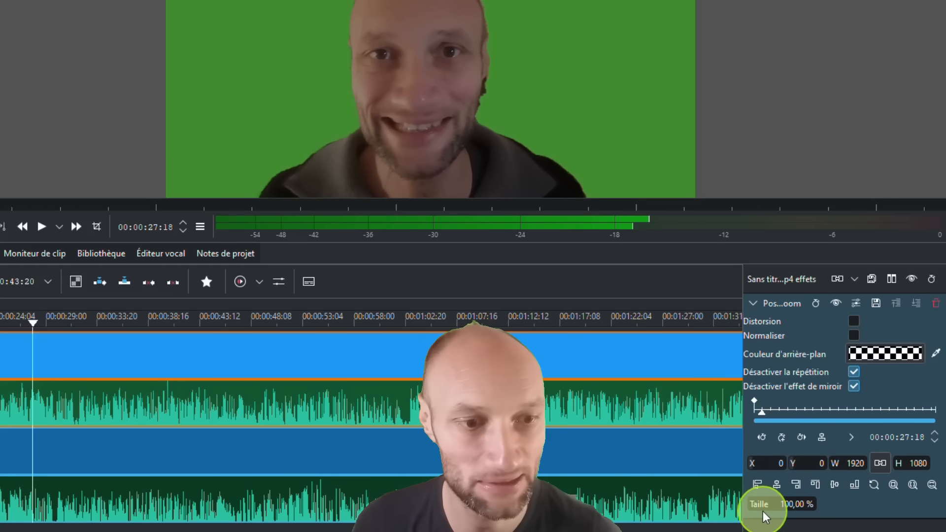
Step: Scale the green-screen clip to 45% in Position and Zoom and lower it to Y 595
drag(755, 509, 748, 510)
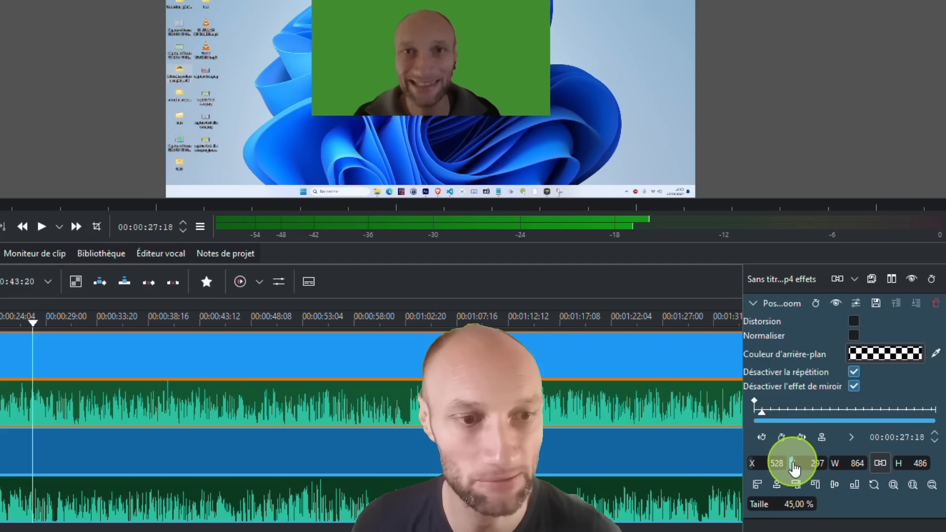
drag(794, 467, 942, 433)
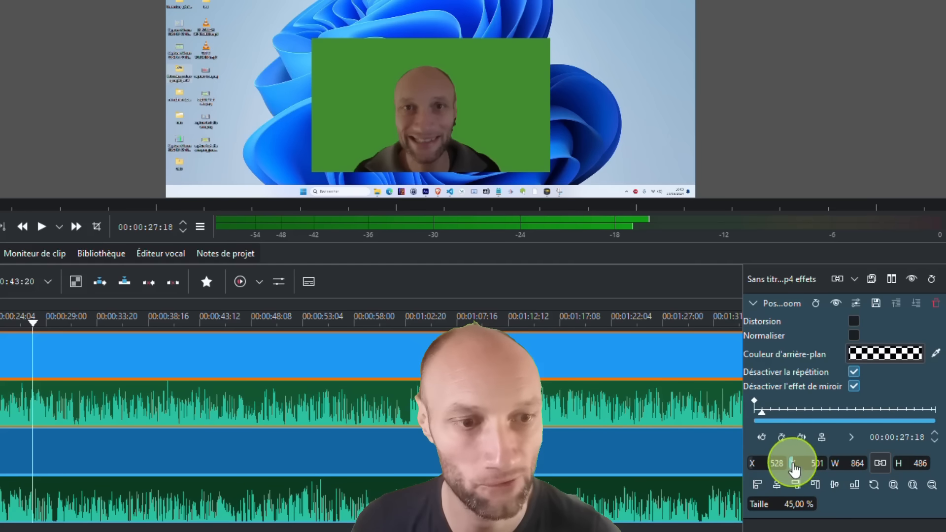
drag(794, 467, 862, 448)
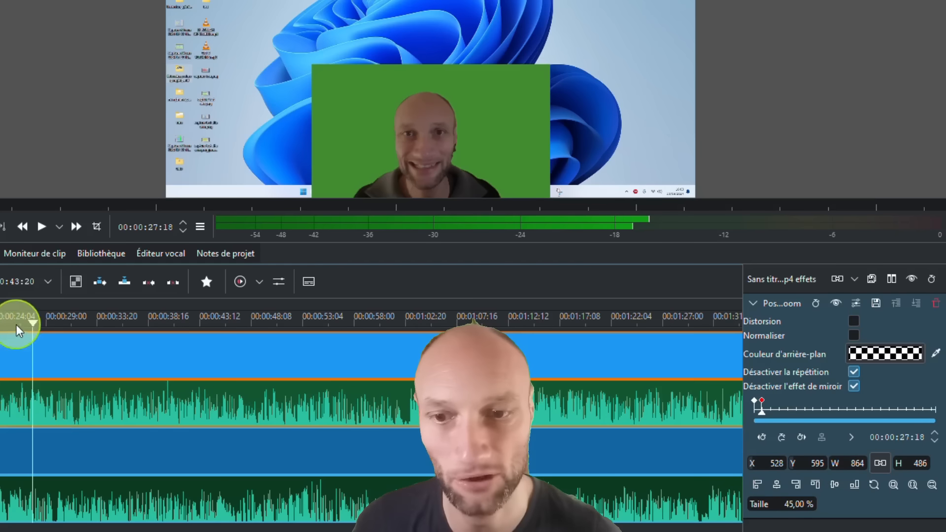
Step: Move back and forth between the Position and Zoom keyframes and view the additional keyframe options
drag(32, 321, 1, 321)
mouse_move(66, 355)
mouse_down()
mouse_move(182, 348)
mouse_move(70, 348)
mouse_up()
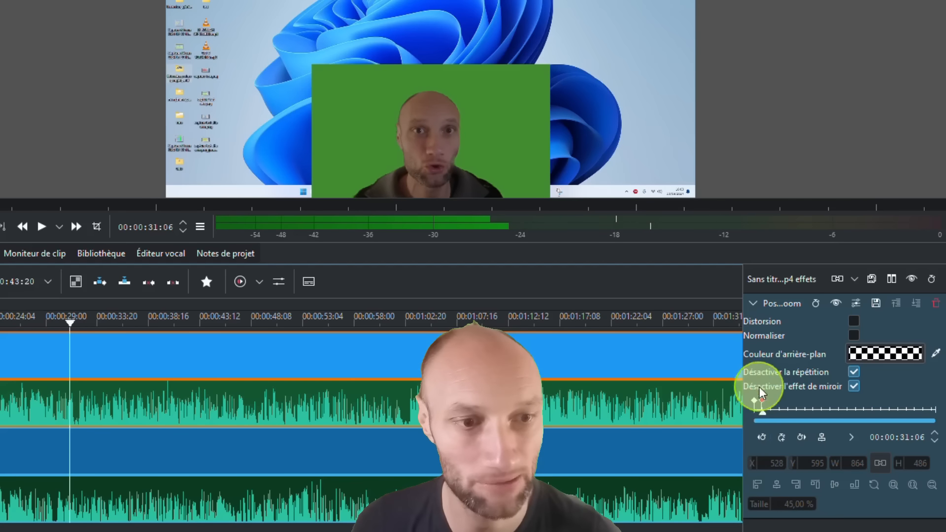
click(760, 440)
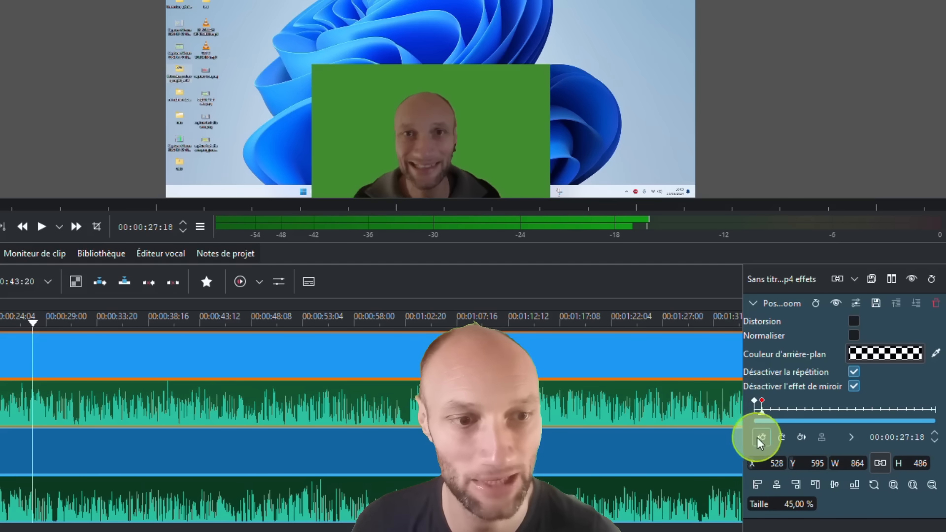
click(763, 439)
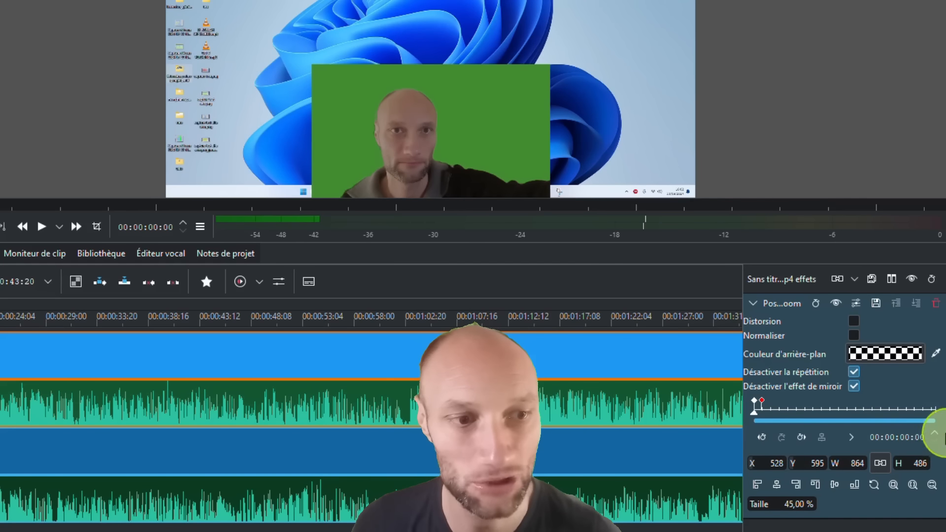
right_click(850, 439)
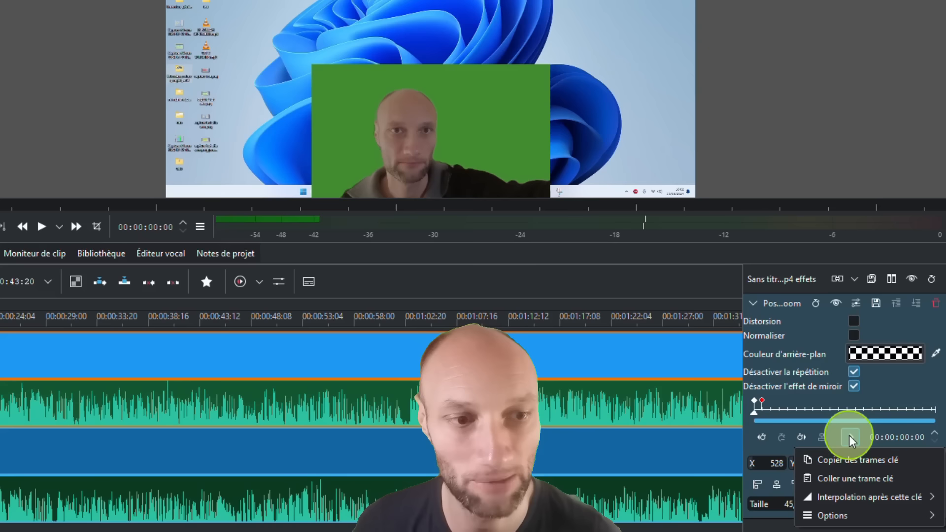
click(802, 438)
click(802, 438)
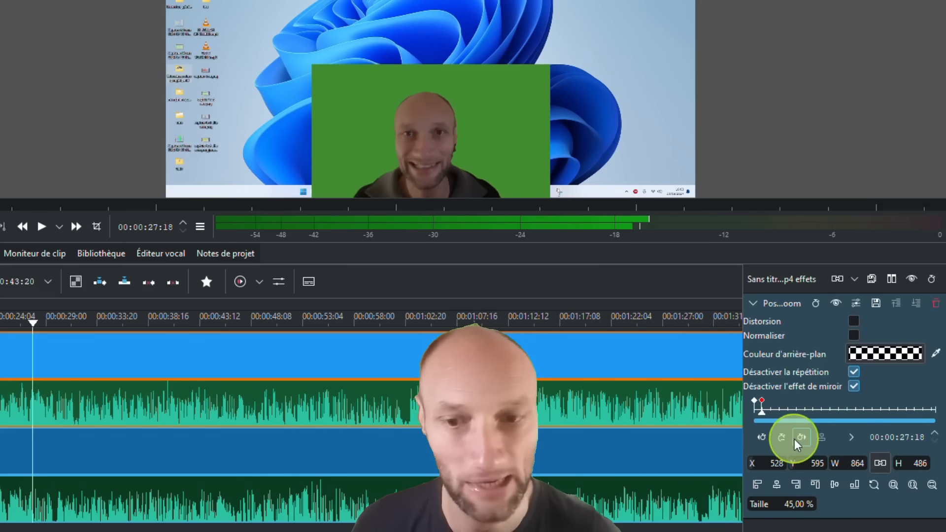
Step: Add a Position and Zoom keyframe at 00:00:28:03 with X set to -147, and play back the movement
drag(33, 324, 37, 324)
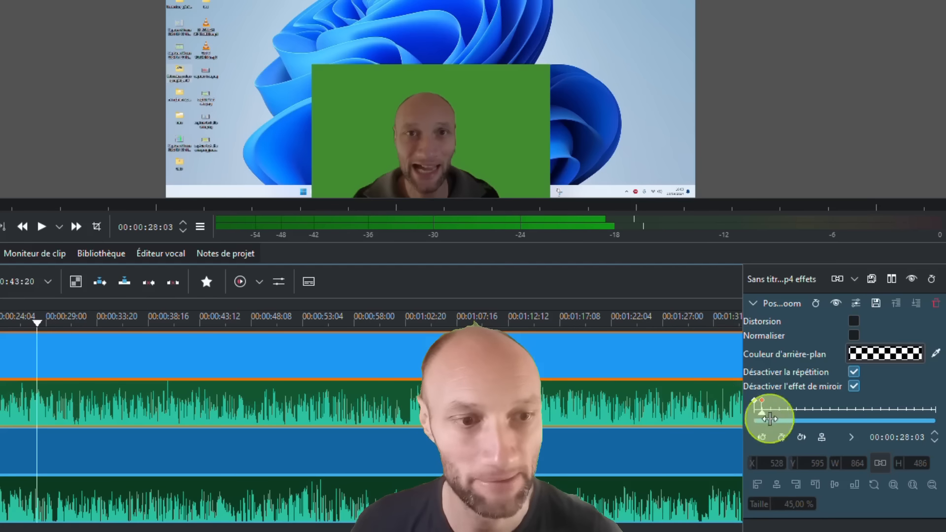
click(780, 440)
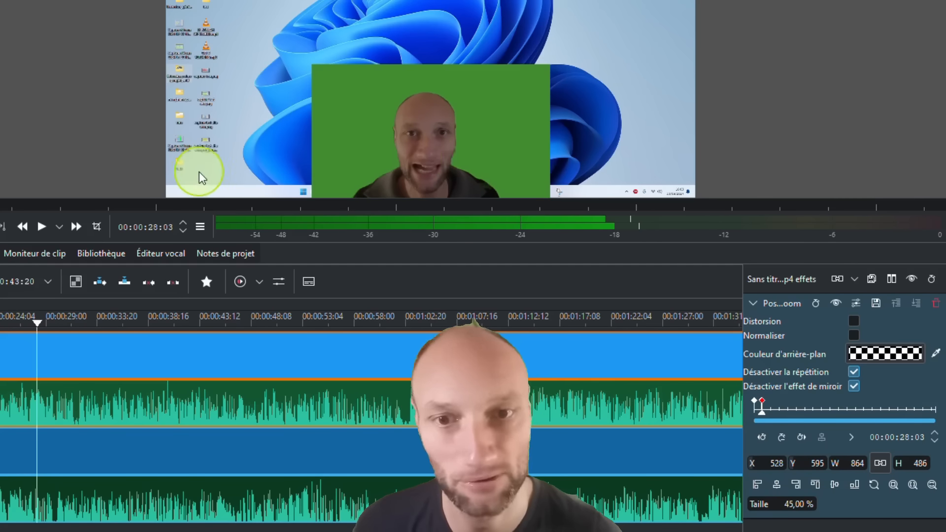
drag(756, 474, 264, 478)
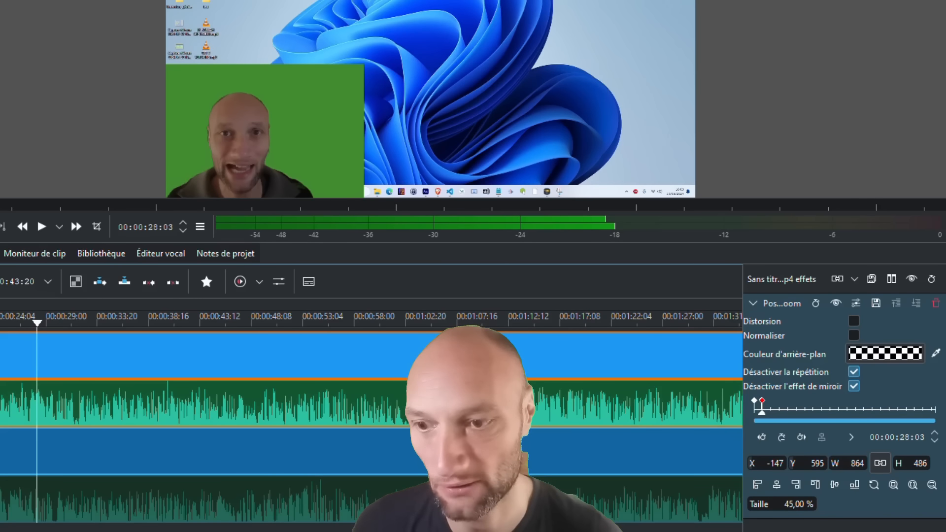
click(7, 323)
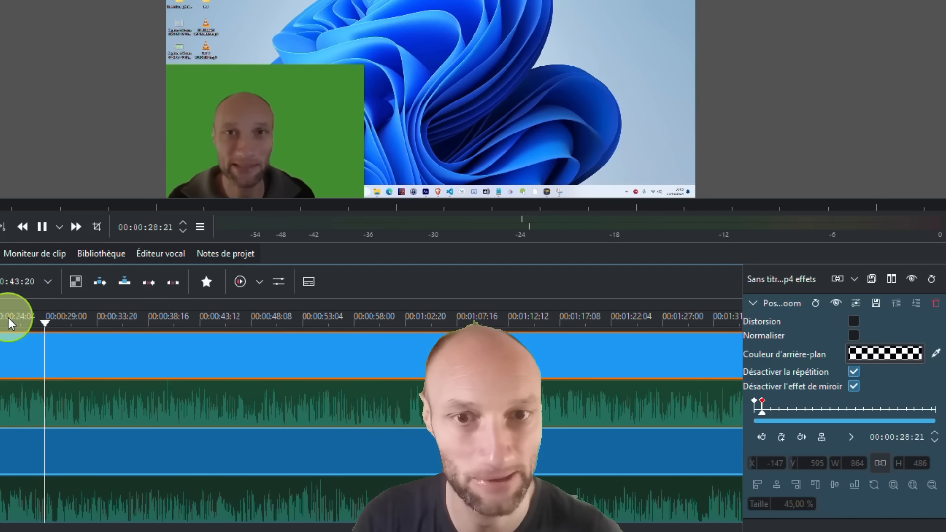
key(space)
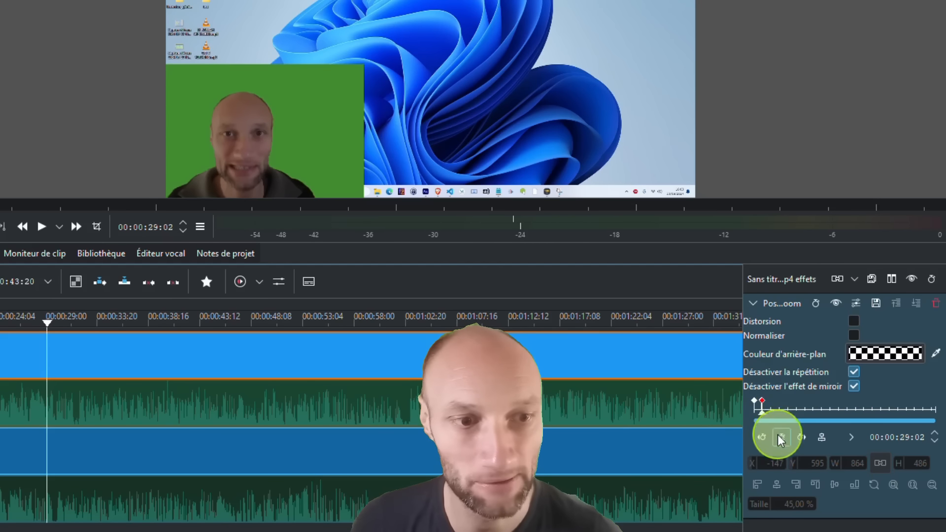
Step: Add another Position and Zoom keyframe at 00:00:31:20 and enlarge the green-screen clip to 59.90%
click(74, 330)
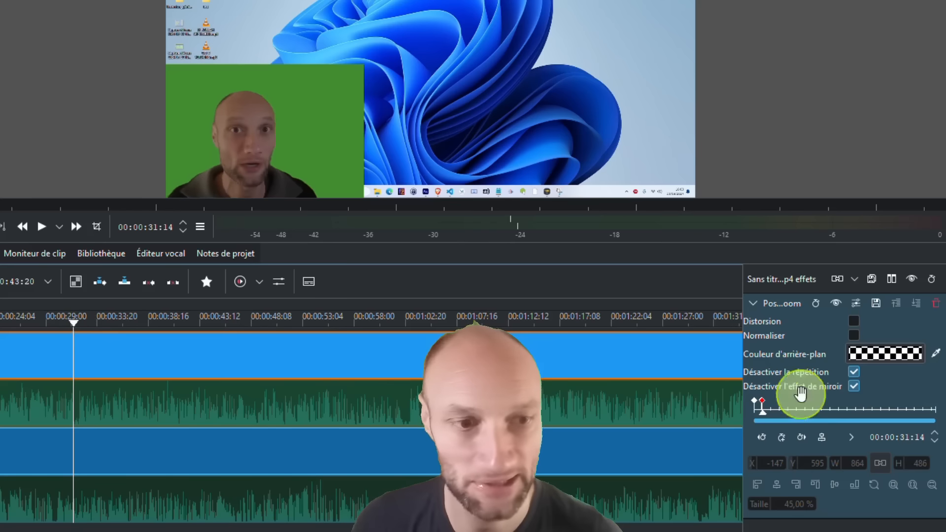
click(781, 437)
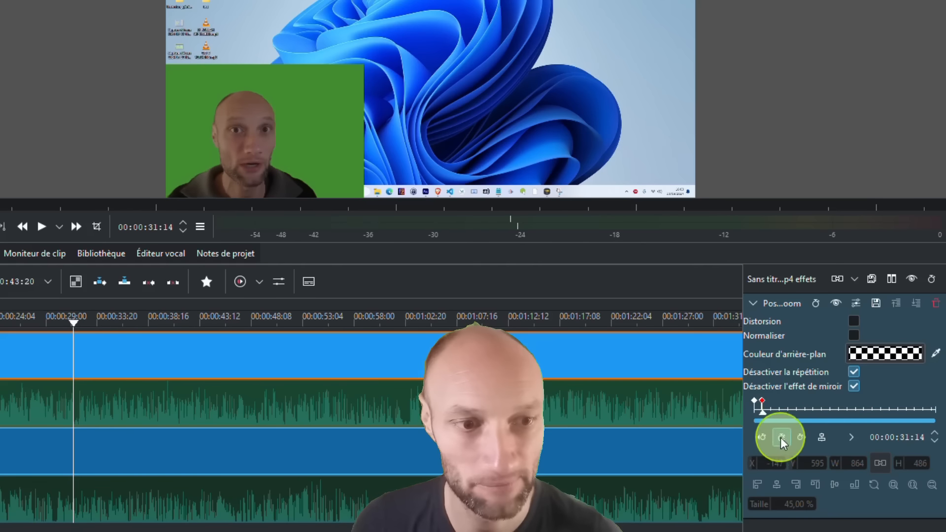
click(74, 329)
click(77, 329)
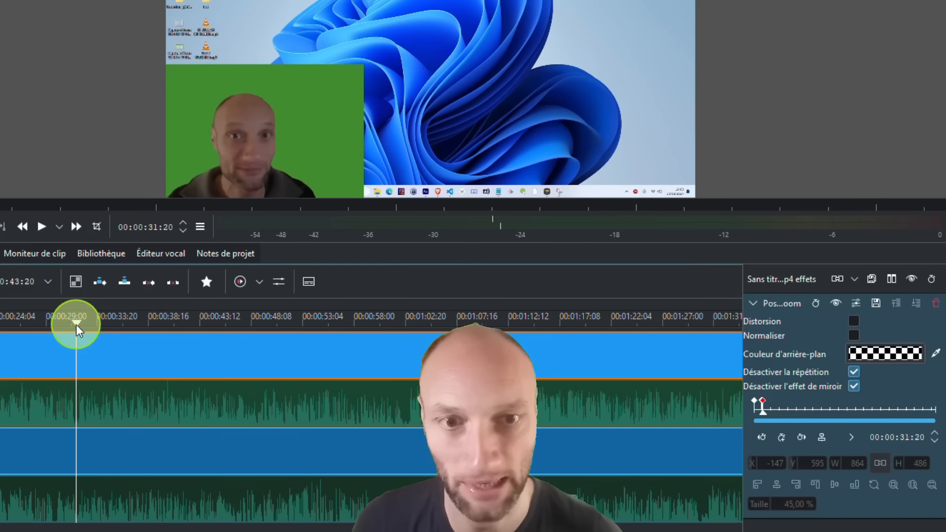
click(783, 437)
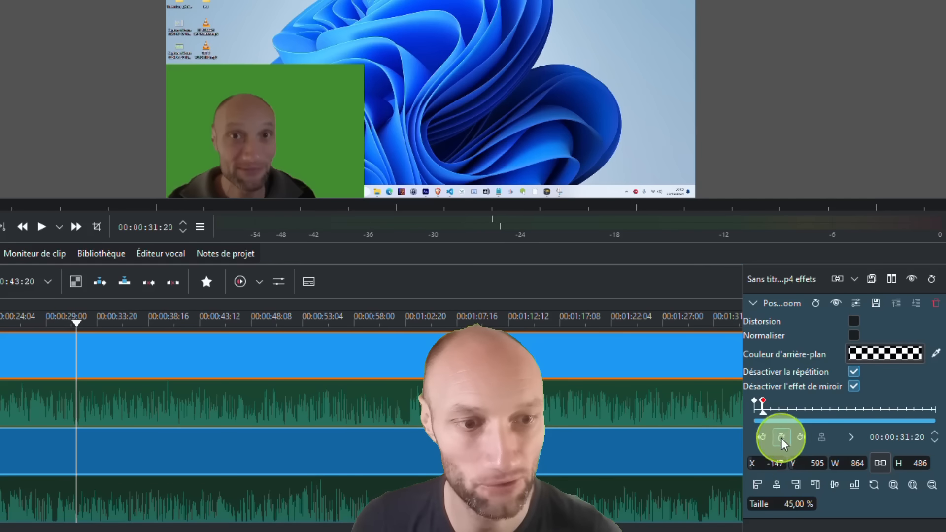
drag(762, 513, 763, 512)
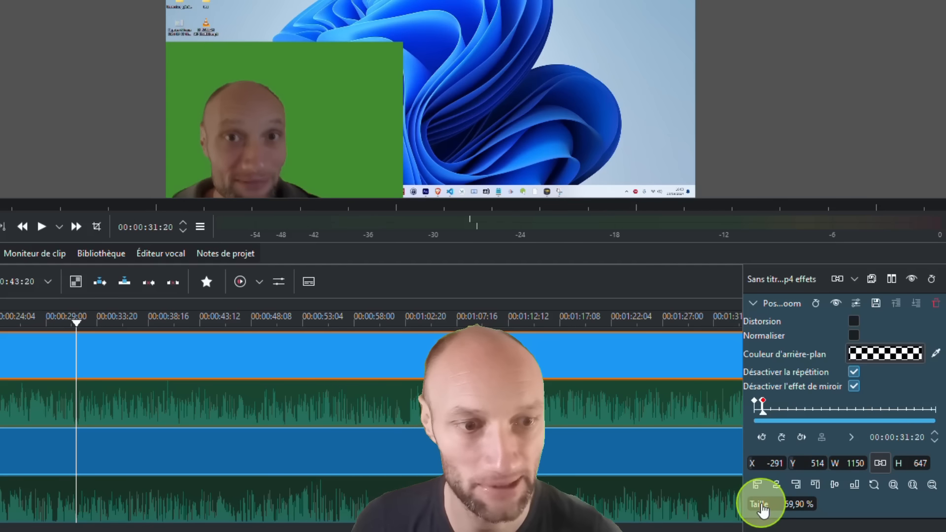
Step: Move the enlarged green-screen clip to X 226 and Y 52, dismissing the driver update notification
drag(755, 470, 931, 412)
click(763, 463)
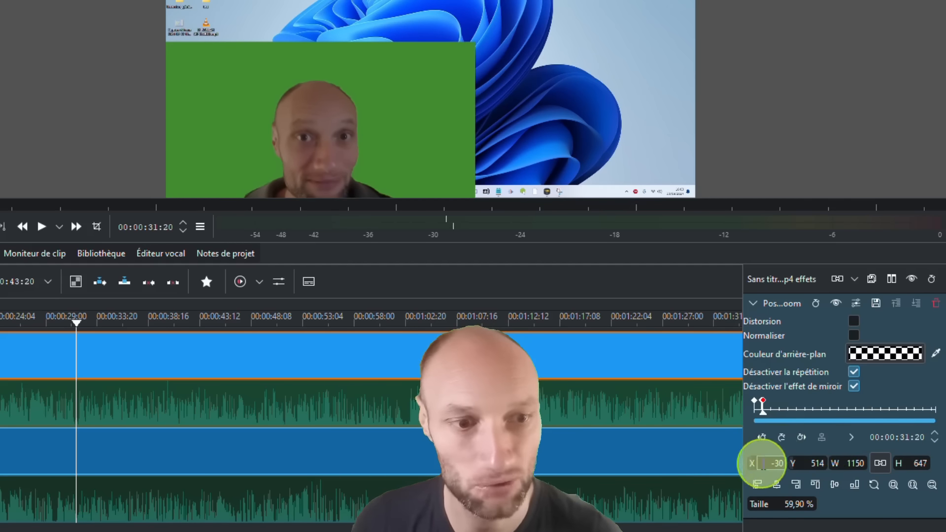
drag(757, 468, 929, 444)
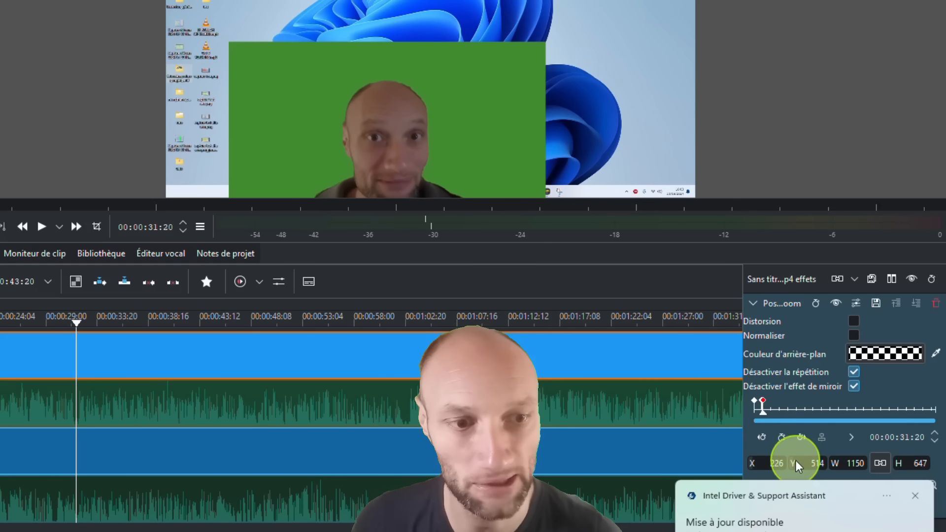
click(914, 496)
mouse_move(793, 464)
mouse_down()
mouse_move(780, 460)
mouse_move(929, 443)
mouse_move(565, 460)
mouse_move(787, 463)
mouse_up()
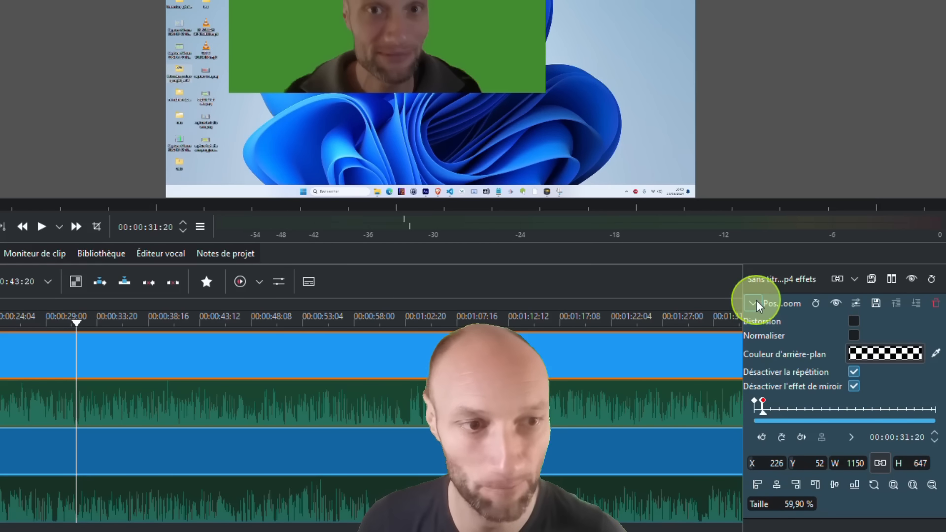
Step: Remove the remaining Position and Zoom effect from the green-screen clip and search the video effects for "chrom"
click(936, 303)
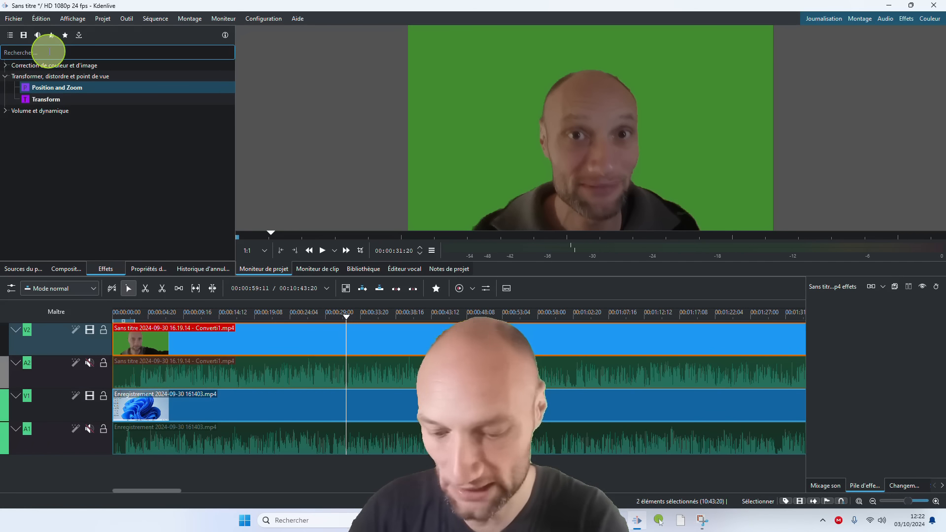
text(chro)
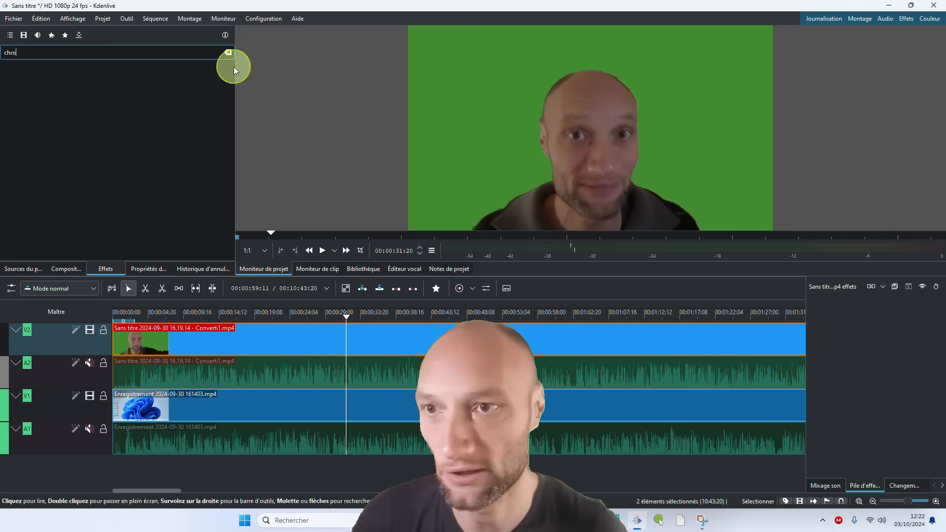
click(23, 36)
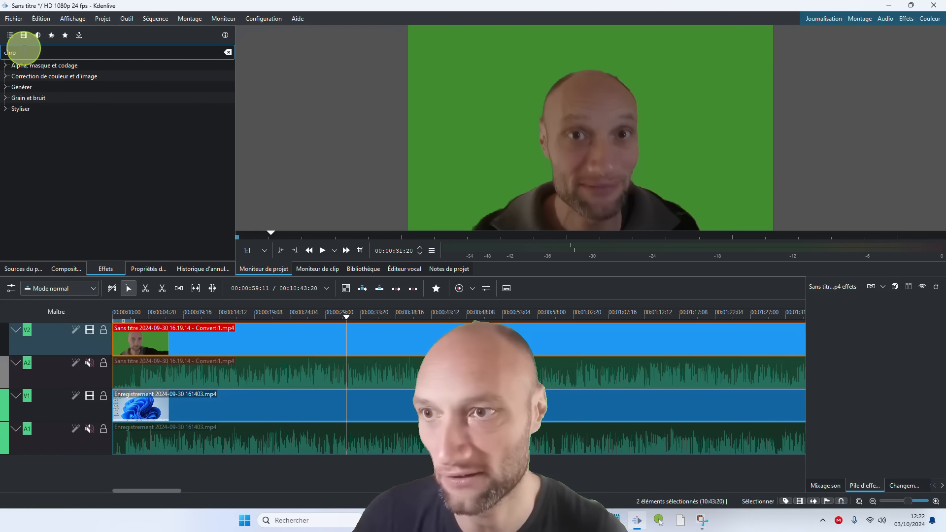
text(om)
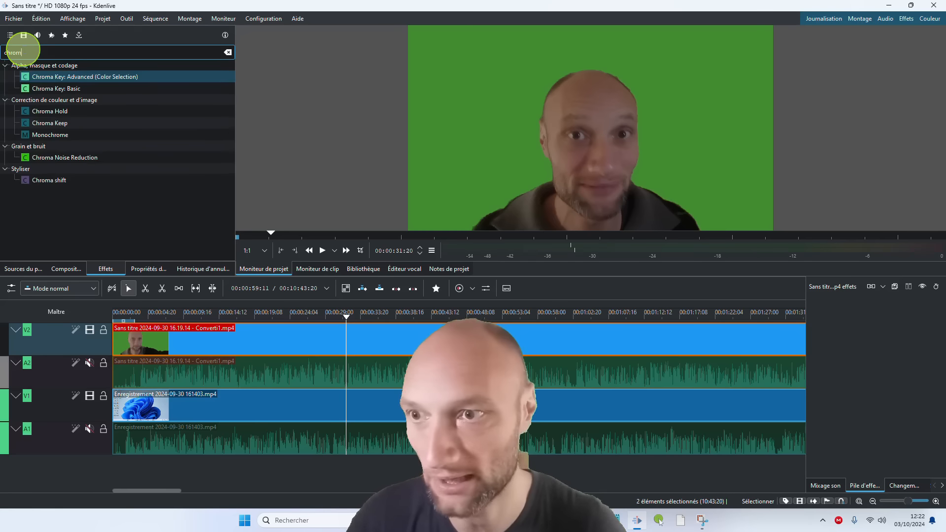
Step: Apply Chroma Key: Basic to the green-screen clip on V2 and sample the green background as its key colour
drag(37, 88, 226, 334)
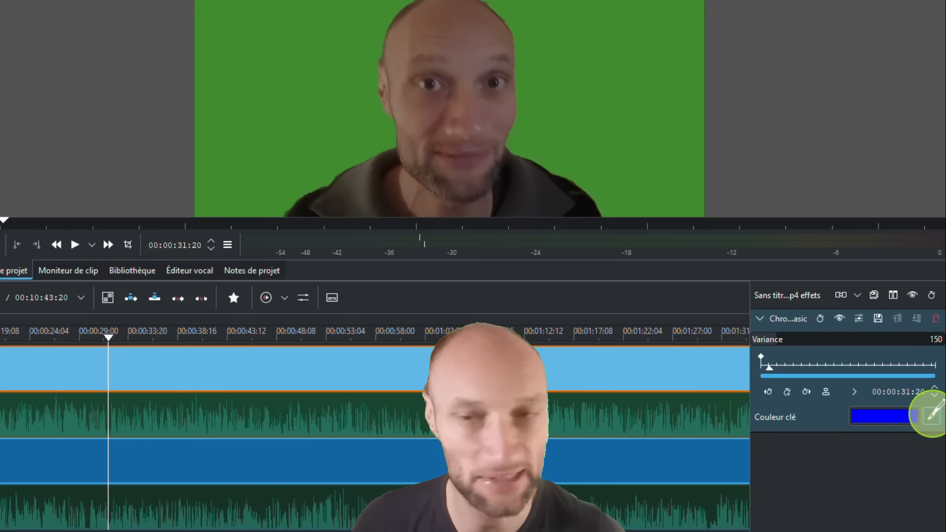
click(933, 415)
click(311, 30)
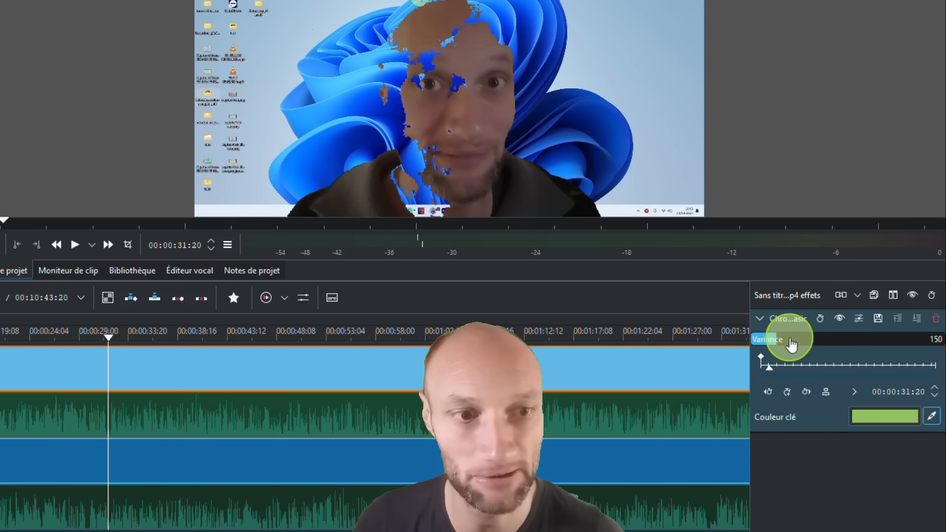
Step: Lower the chroma key's Variance to 107 and scrub through the timeline to check the keyed result
click(778, 337)
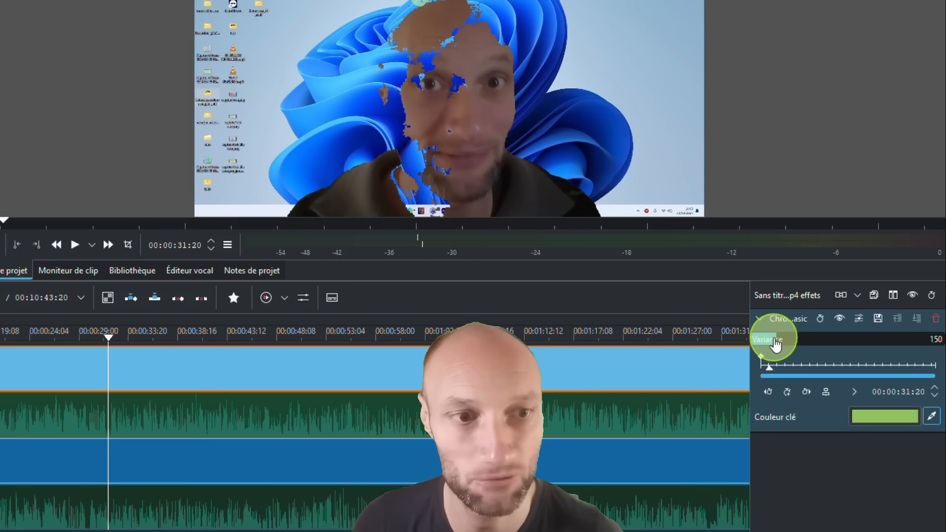
drag(775, 339, 771, 340)
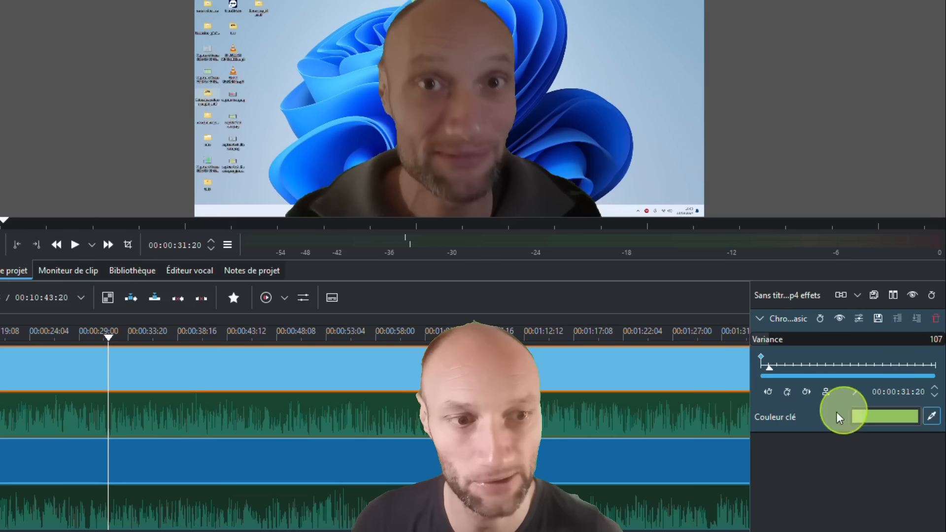
drag(1, 340, 416, 345)
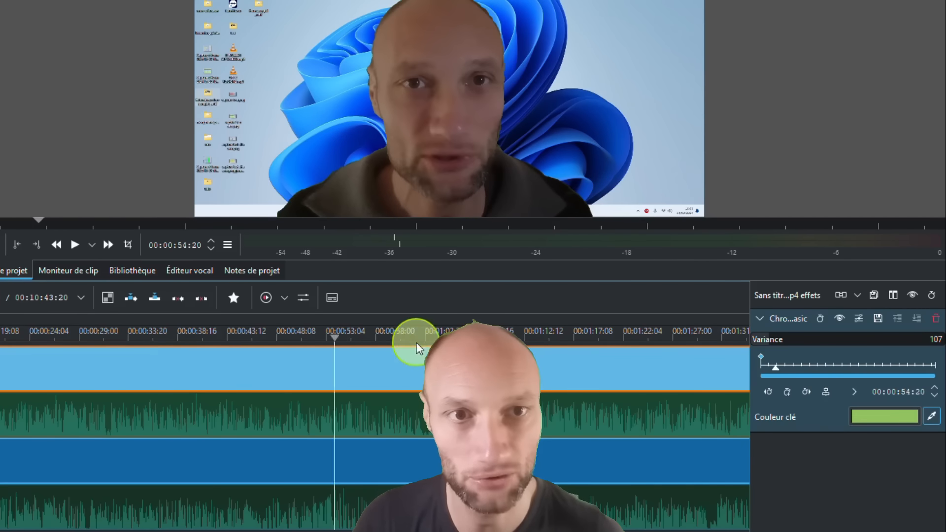
drag(504, 330, 1, 329)
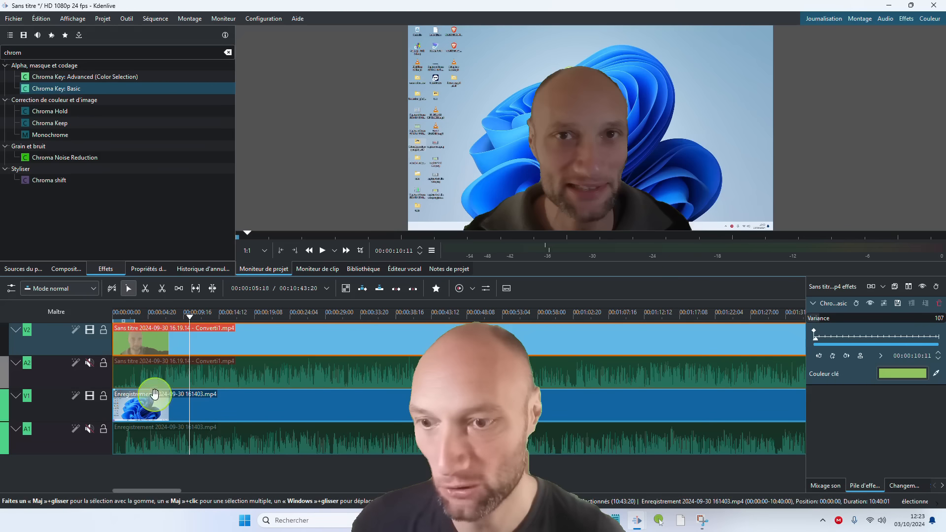
Step: Hide video track V2 and clear the effect search to list all video effects
click(90, 330)
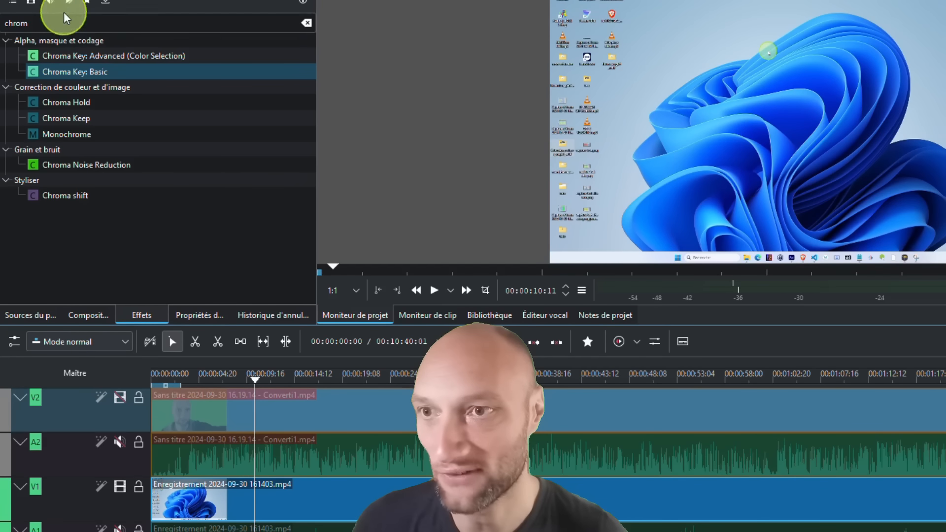
click(306, 23)
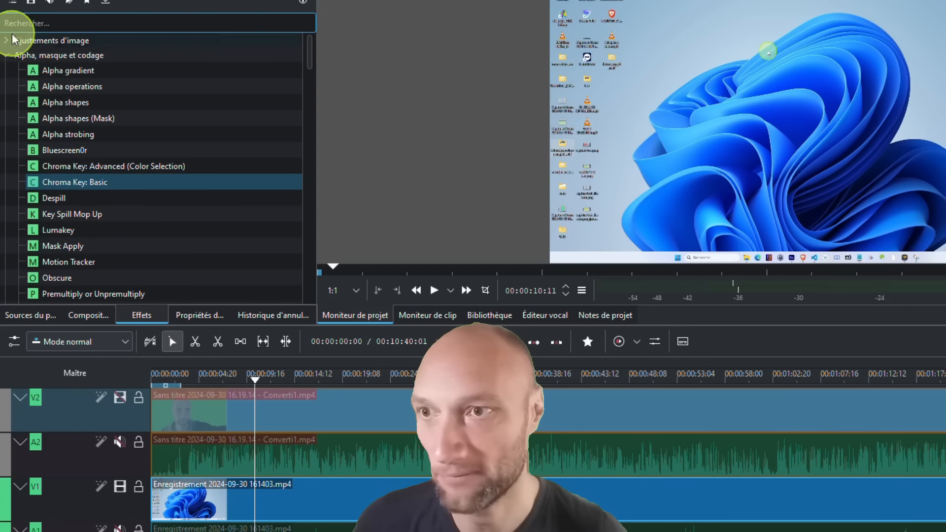
Step: Search the video effects for "Motion Tracker" and expand the "Alpha, masque et codage" category to find it
text(Moti)
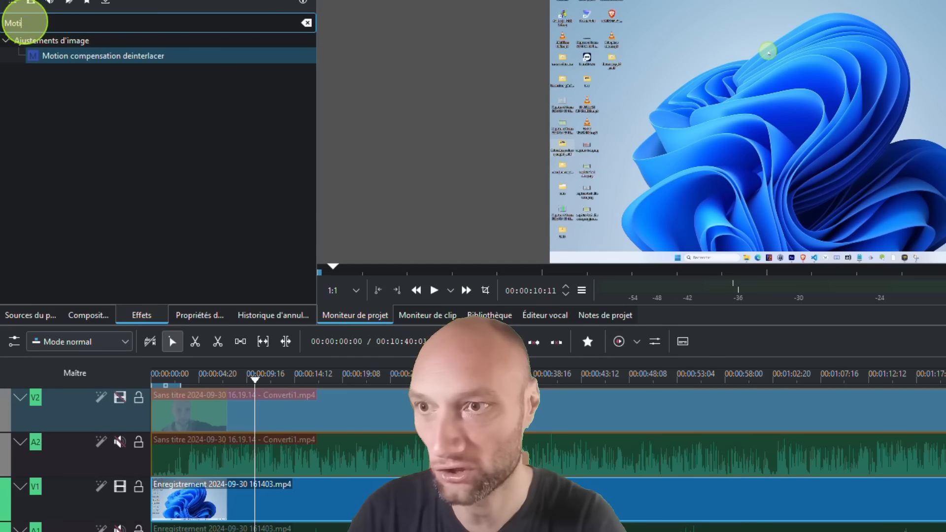
text(on )
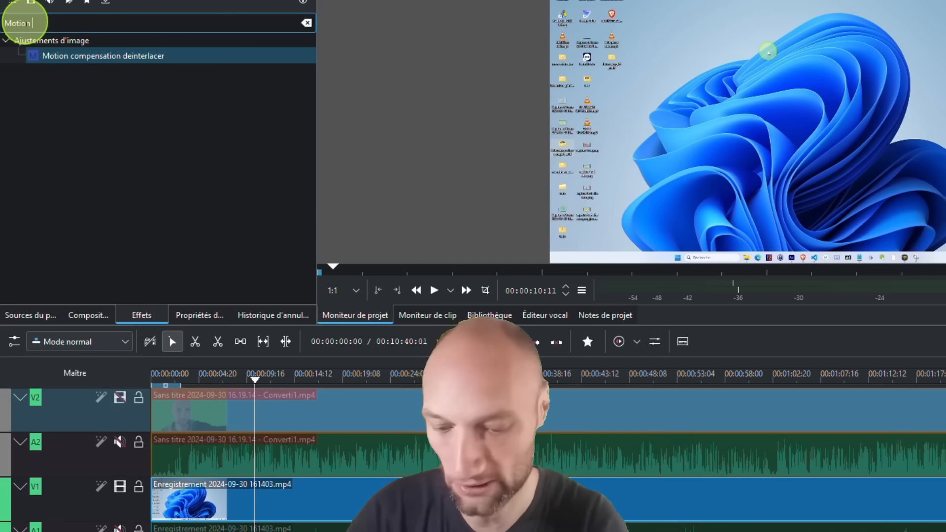
text(Tracker)
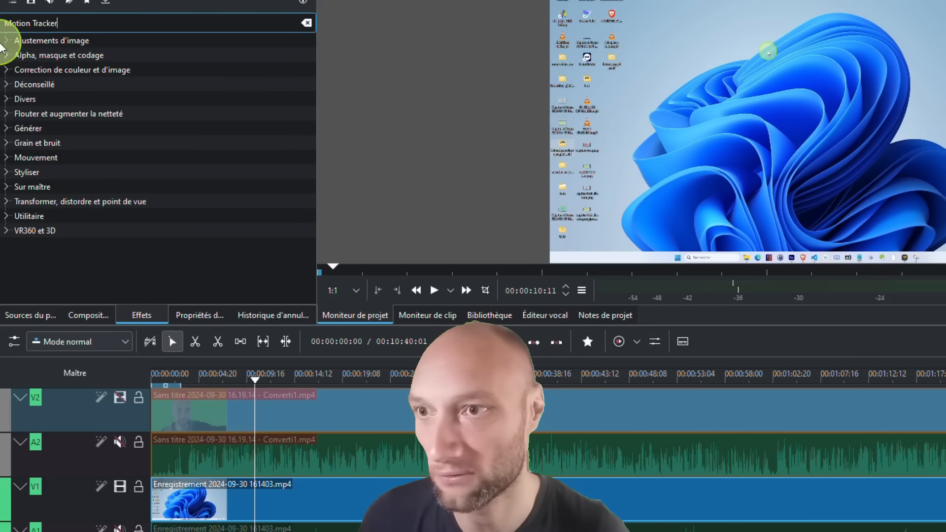
click(4, 43)
click(10, 40)
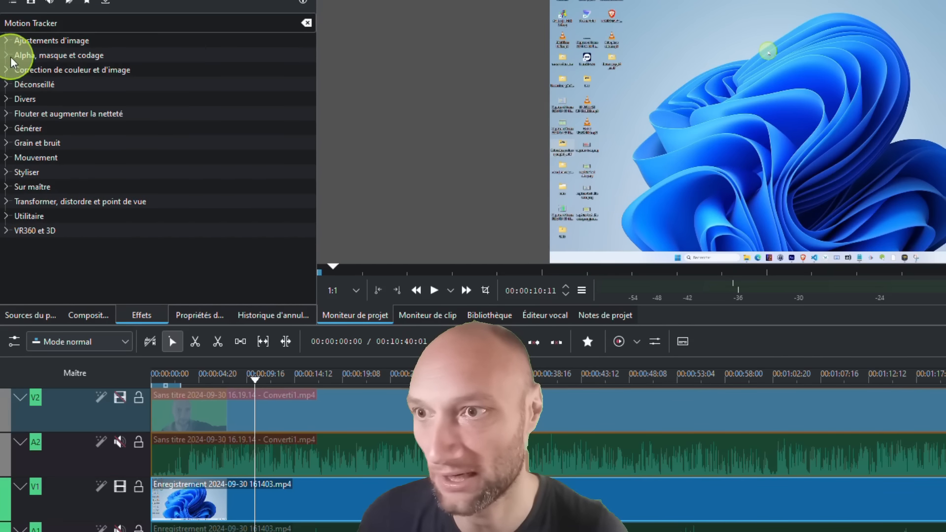
click(7, 57)
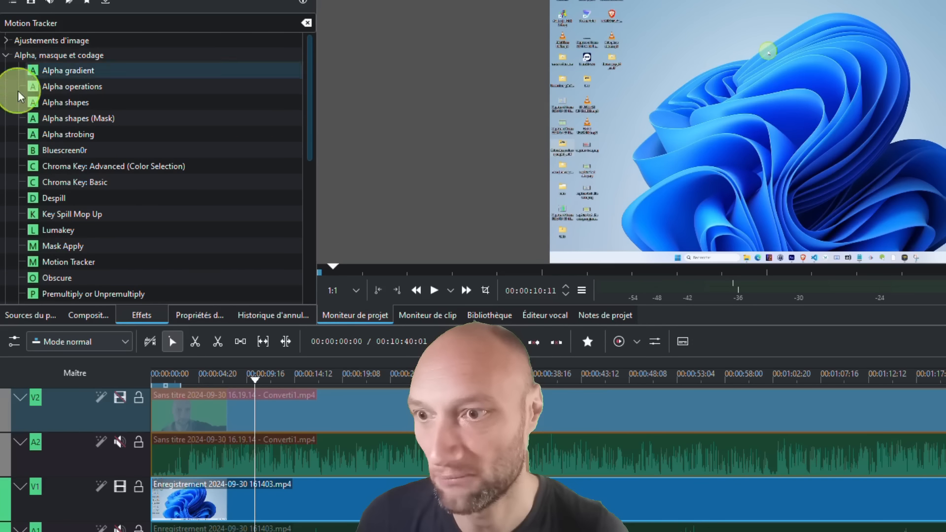
Step: Apply the Motion Tracker effect to the green-screen clip on V2 and to the screen-recording clip on V1
click(57, 263)
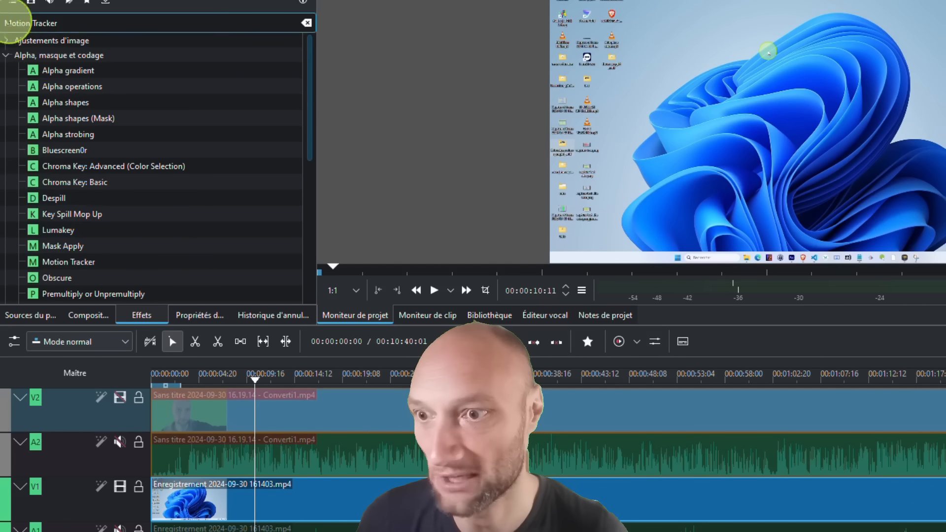
click(56, 268)
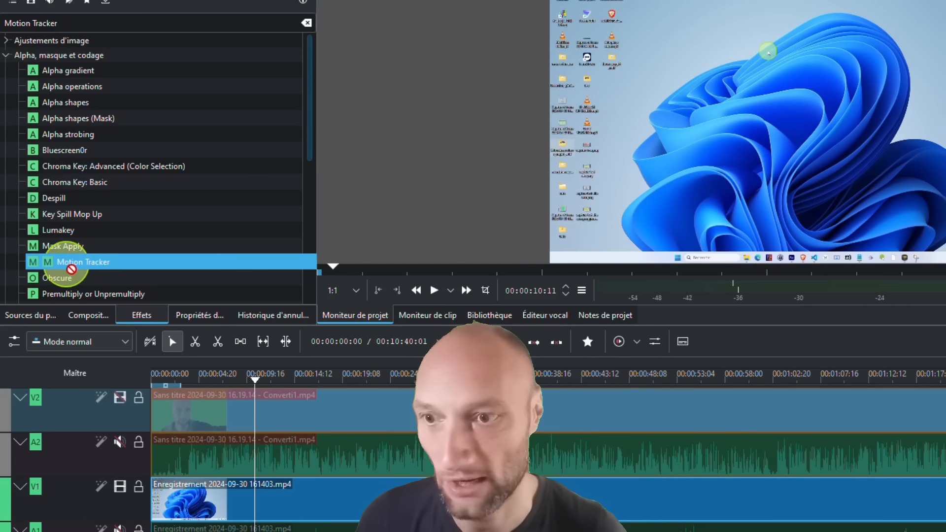
drag(59, 266, 259, 406)
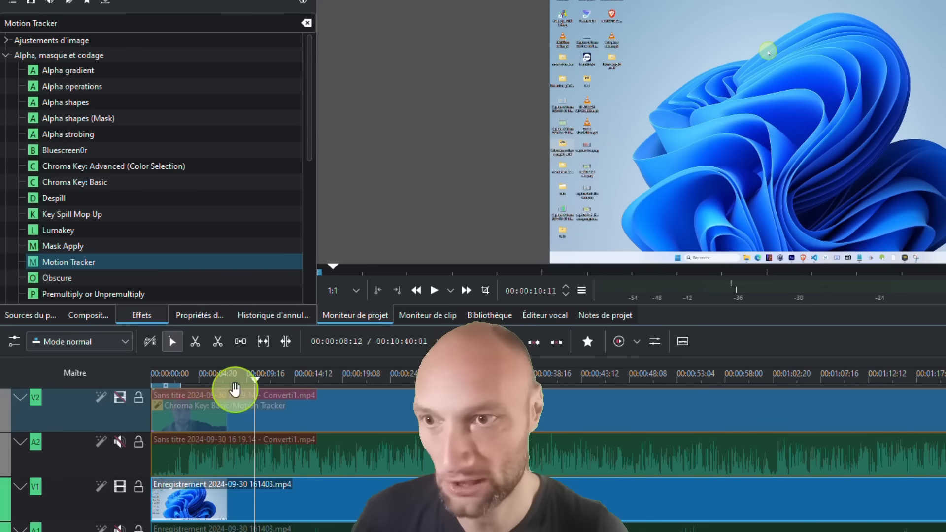
drag(74, 262, 253, 497)
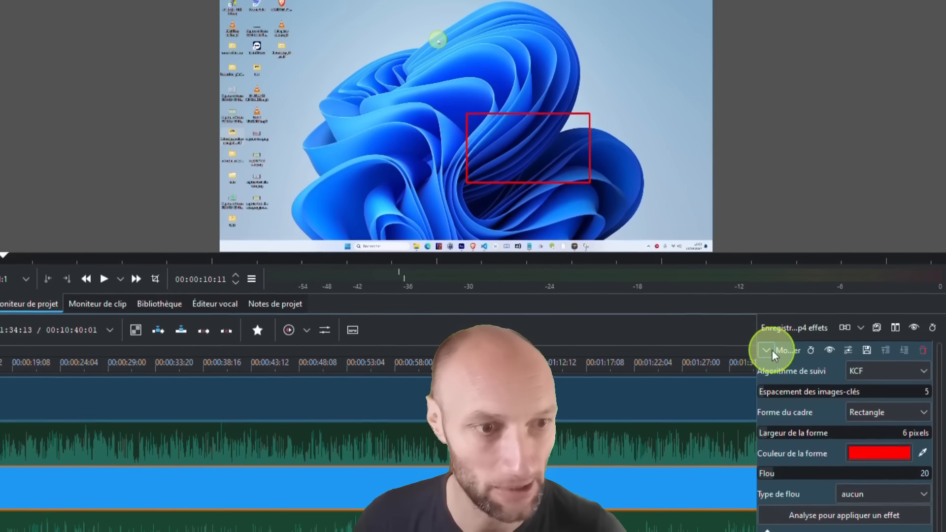
Step: Choose KCF as the V1 clip's Motion Tracker algorithm and set the keyframe spacing to 1
click(768, 357)
click(768, 357)
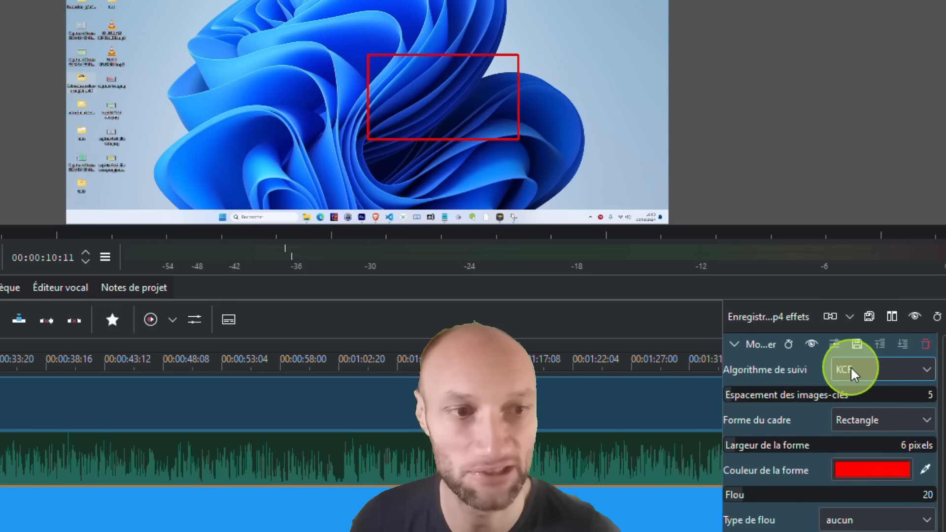
click(853, 373)
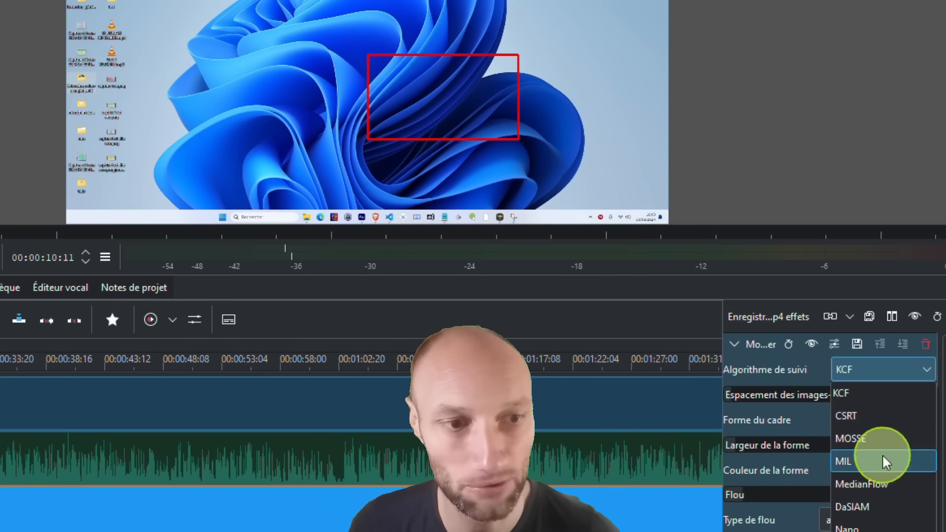
click(887, 393)
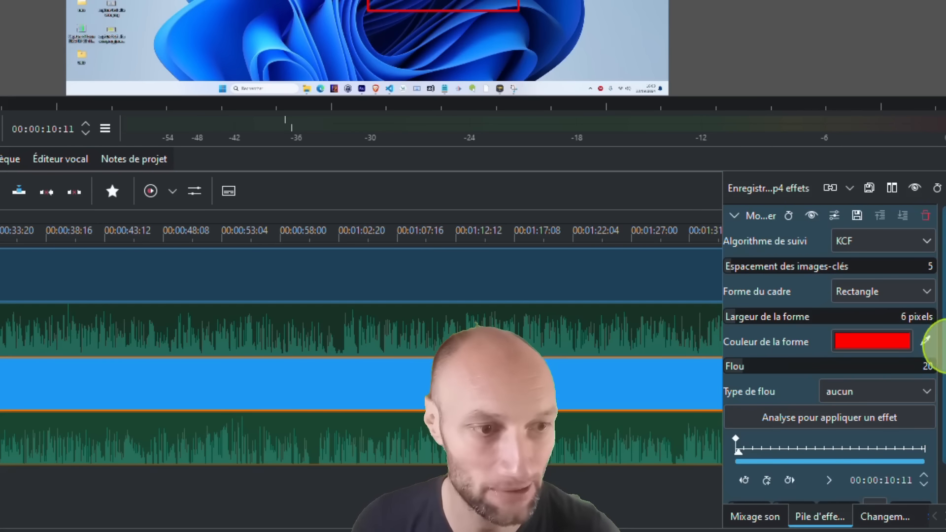
scroll(931, 364, down, 2)
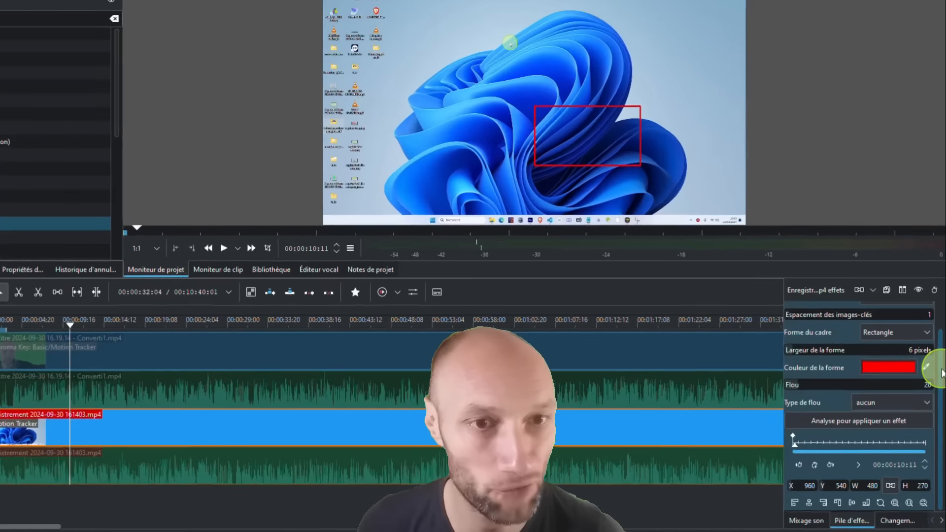
drag(941, 370, 941, 337)
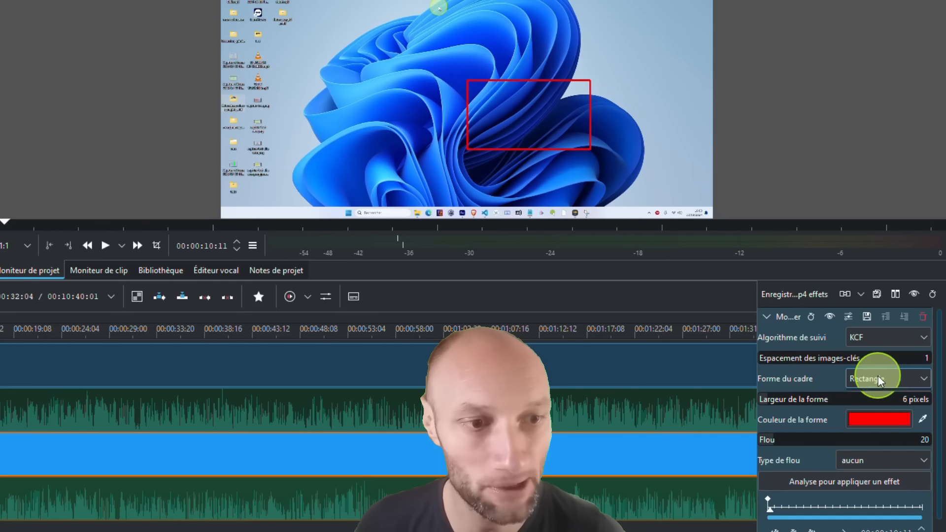
Step: Try the Ellipse and Flèche frame shapes for the tracker, and return the shape to Rectangle
click(878, 377)
click(868, 417)
click(878, 377)
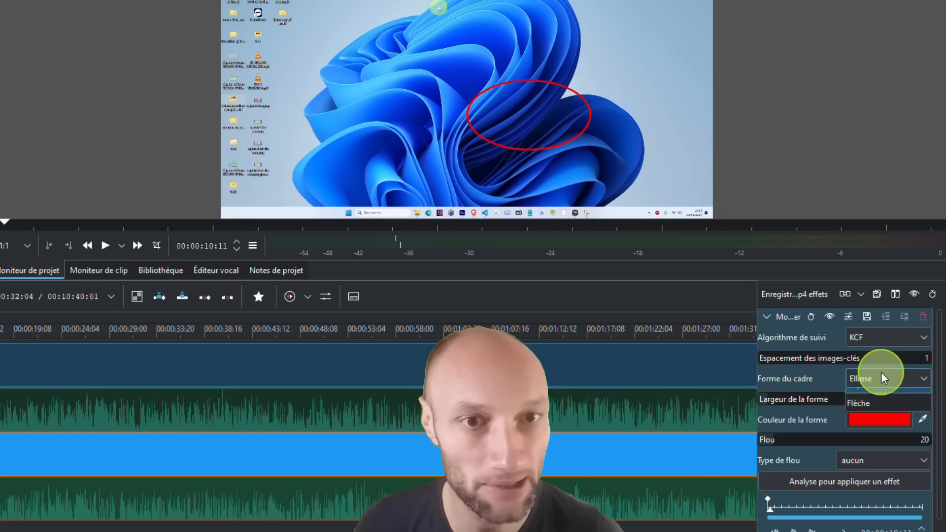
click(873, 430)
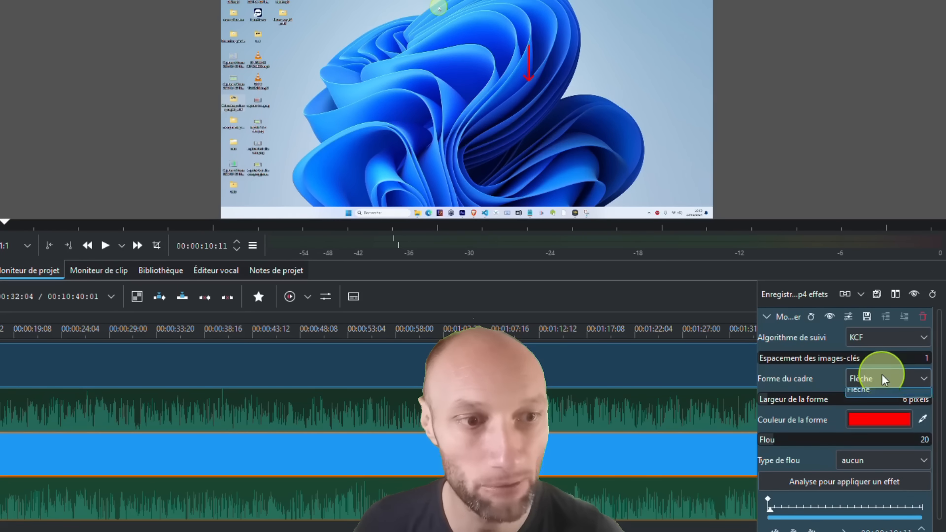
click(878, 377)
click(873, 392)
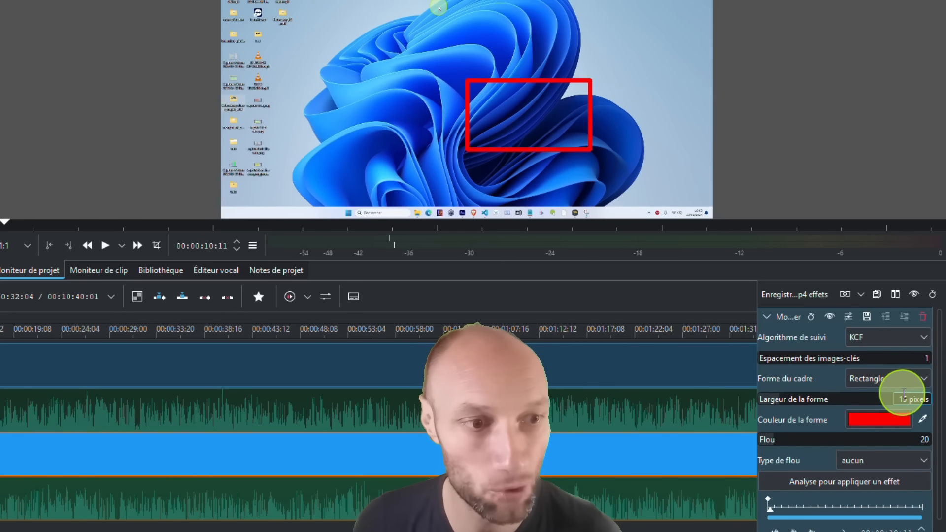
Step: Set the outline width of the tracker's rectangular frame to 5 pixels
drag(896, 397, 910, 395)
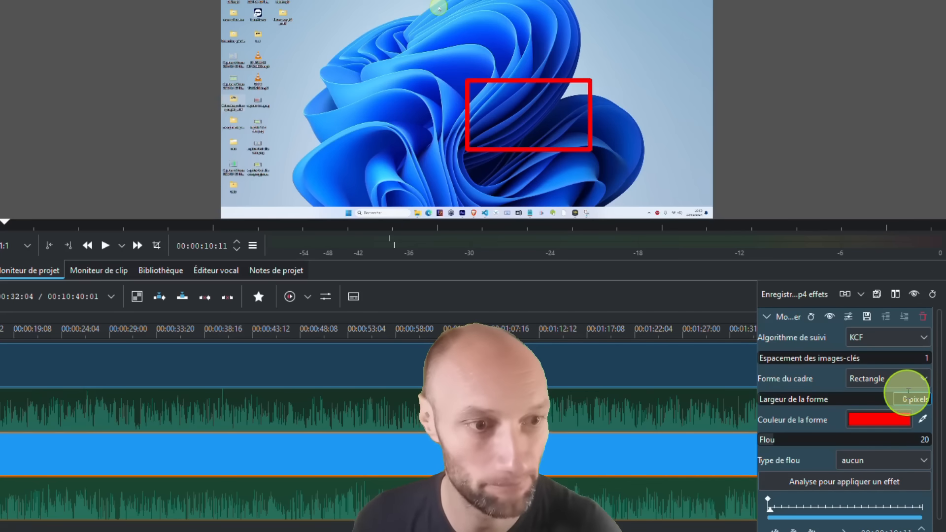
text(0)
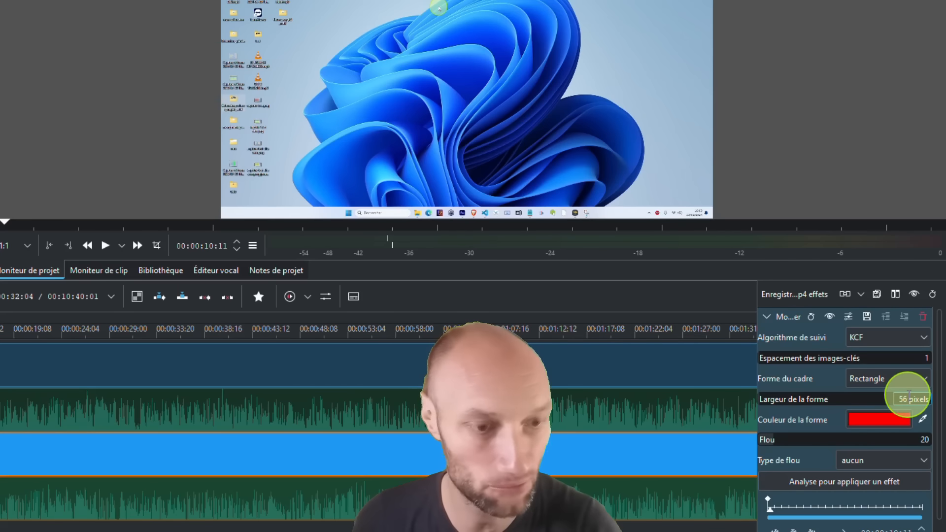
key(Return)
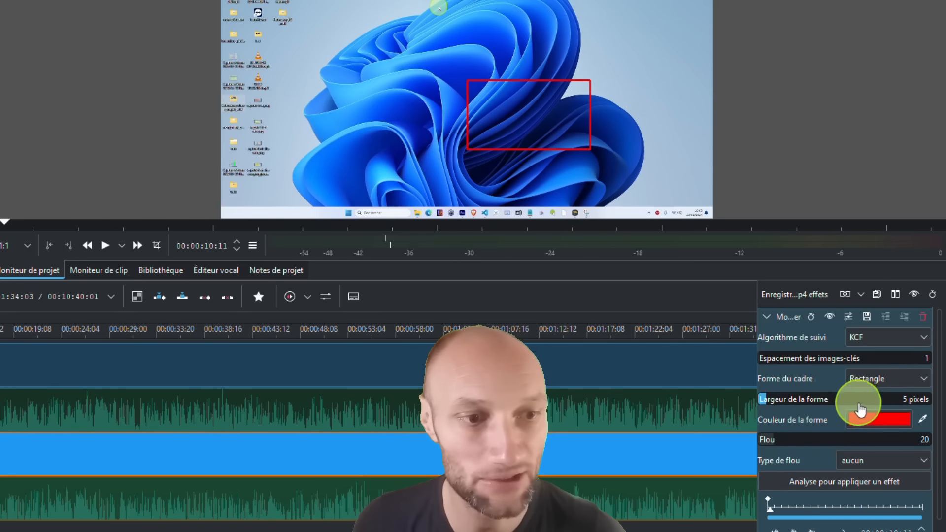
Step: Move the tracking frame to X 557, Y 237 and resize it to 130 wide by 87 high
scroll(939, 413, down, 2)
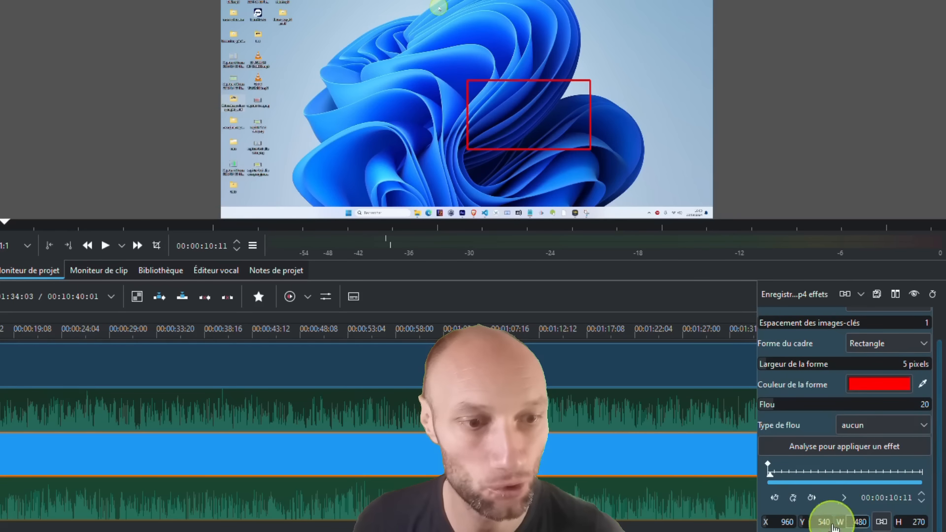
drag(768, 526, 653, 495)
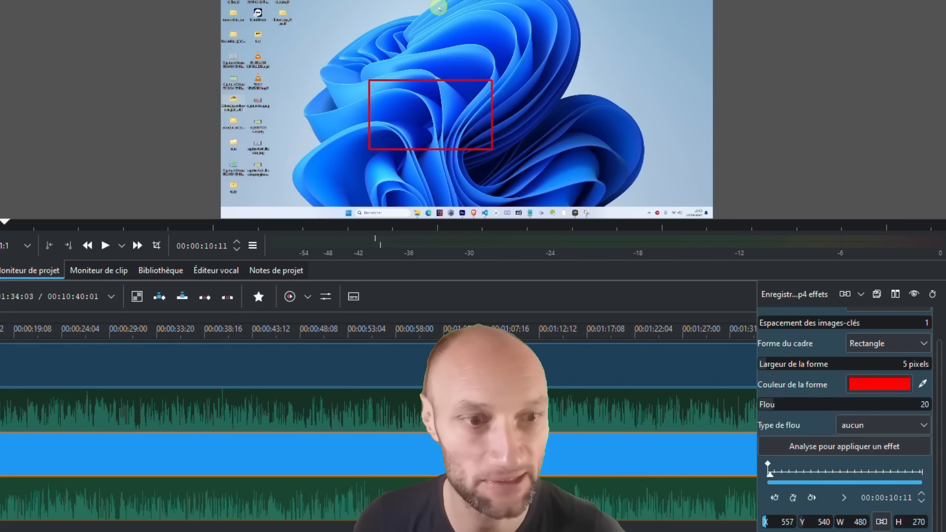
drag(815, 522, 610, 501)
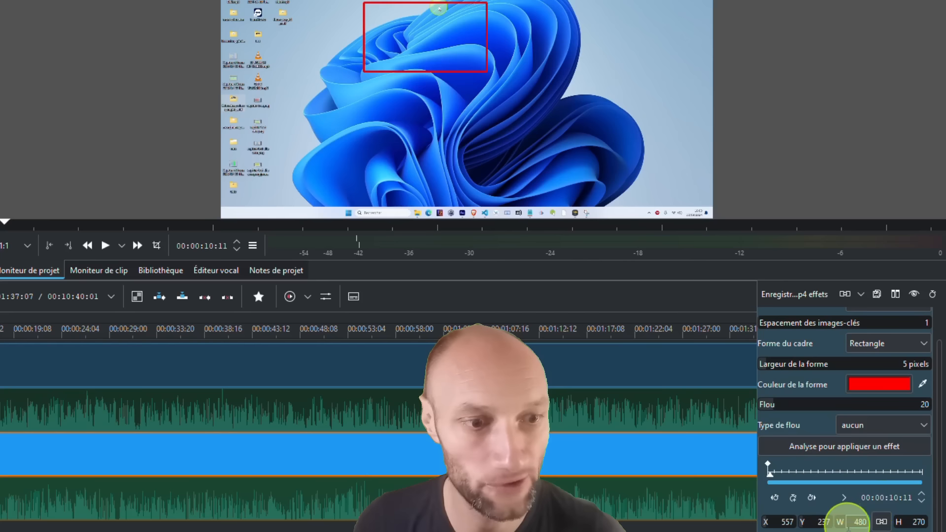
drag(840, 526, 794, 519)
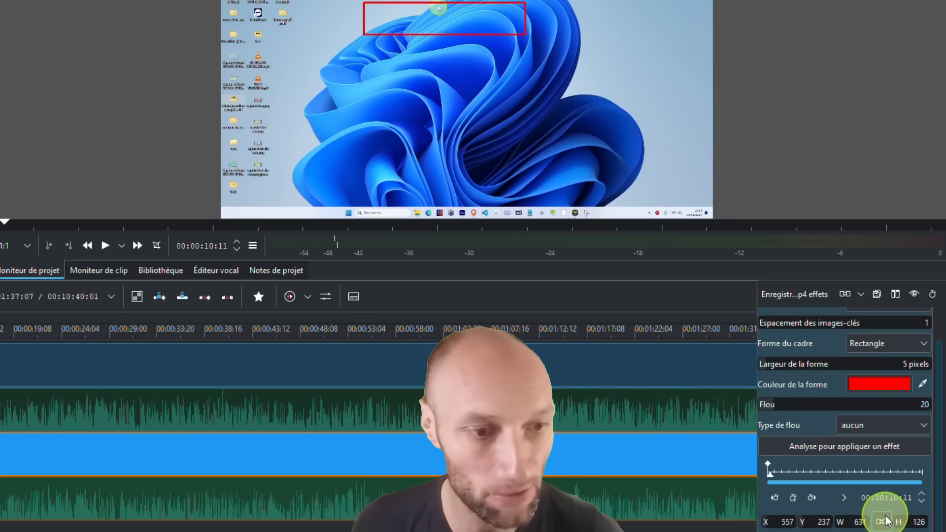
drag(898, 525, 589, 524)
key(Escape)
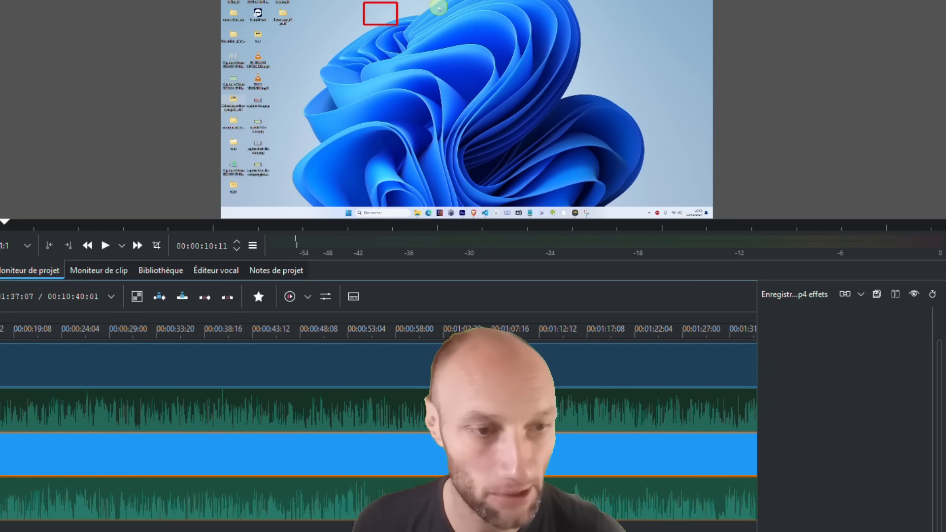
Step: Reselect the V1 clip and reposition its tracking frame over the mouse pointer highlight at X 777, Y 209
click(264, 448)
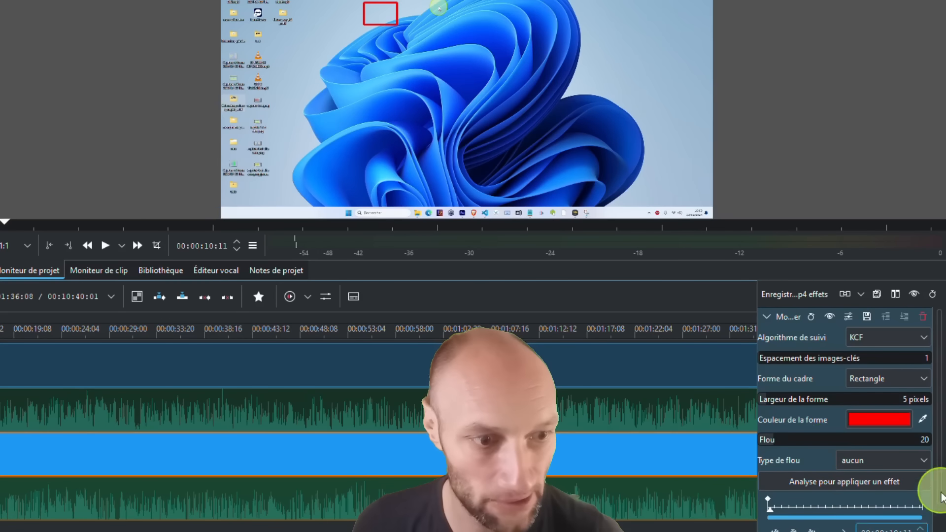
scroll(926, 492, down, 2)
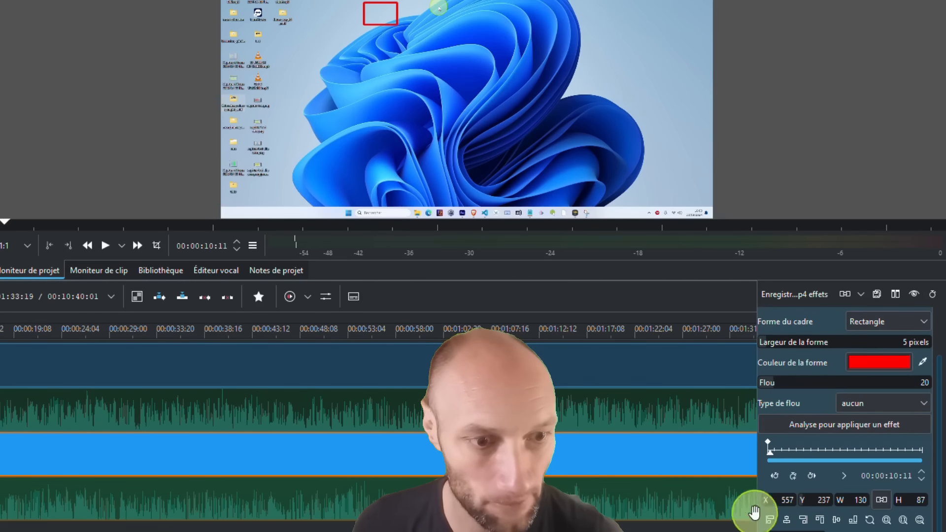
drag(779, 500, 918, 500)
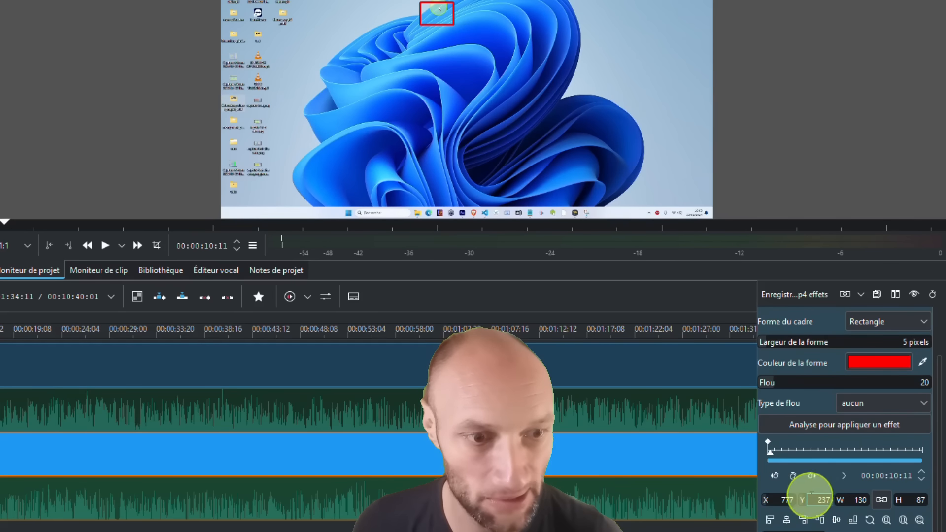
drag(808, 501, 781, 500)
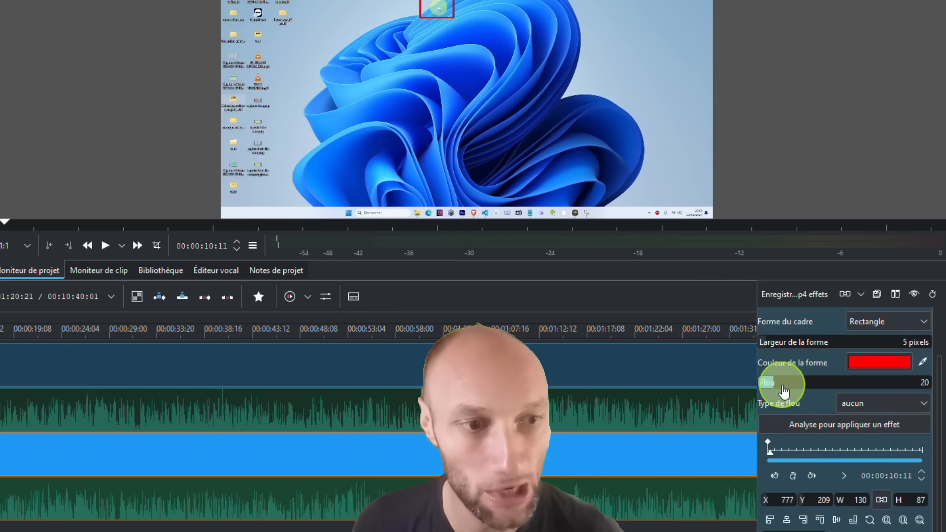
Step: Try the Flou médian blur type on the tracker's frame and switch it to flou gaussien
click(917, 401)
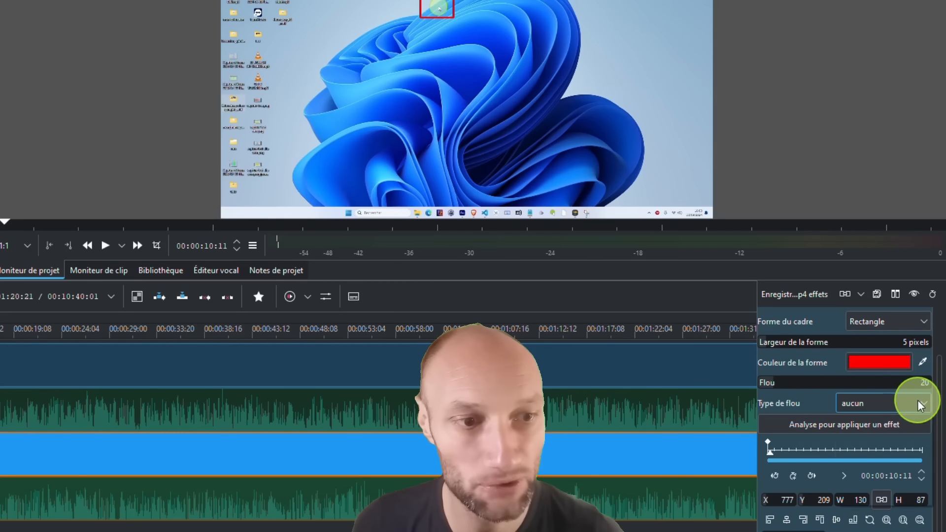
click(785, 422)
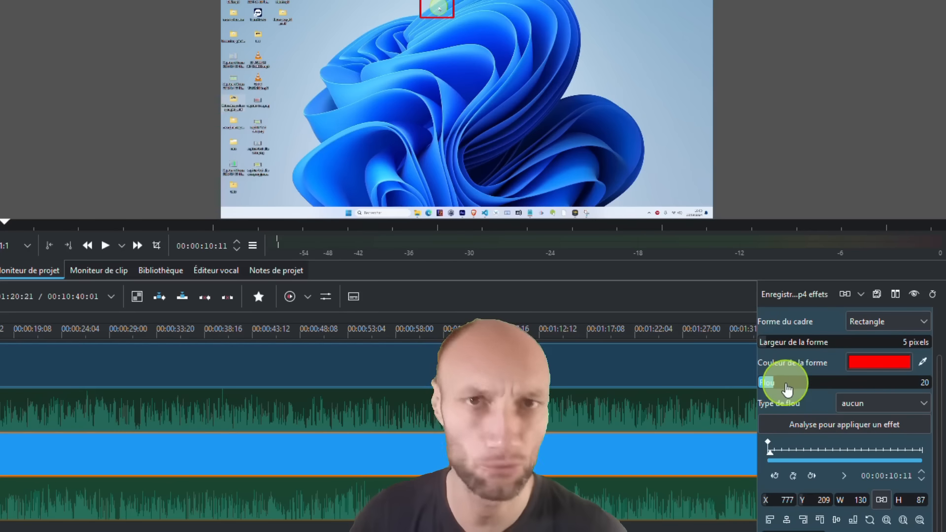
click(881, 401)
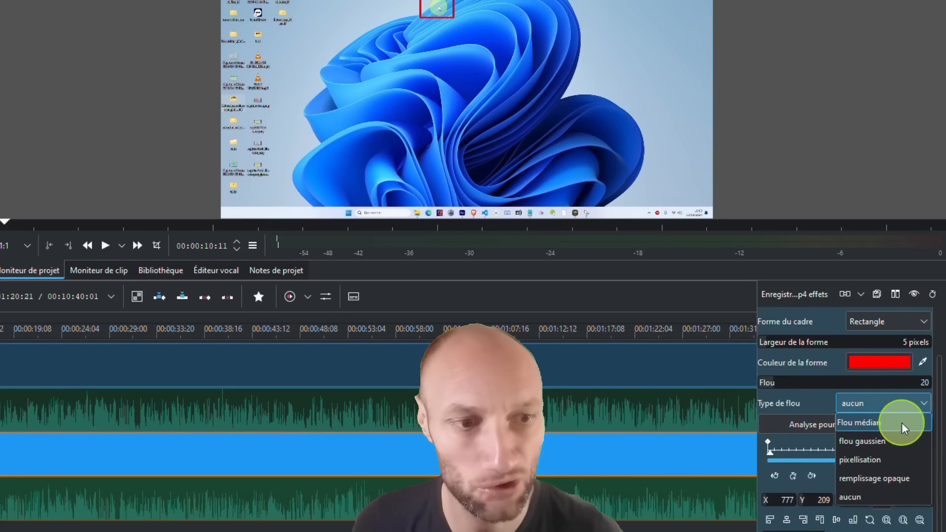
click(888, 421)
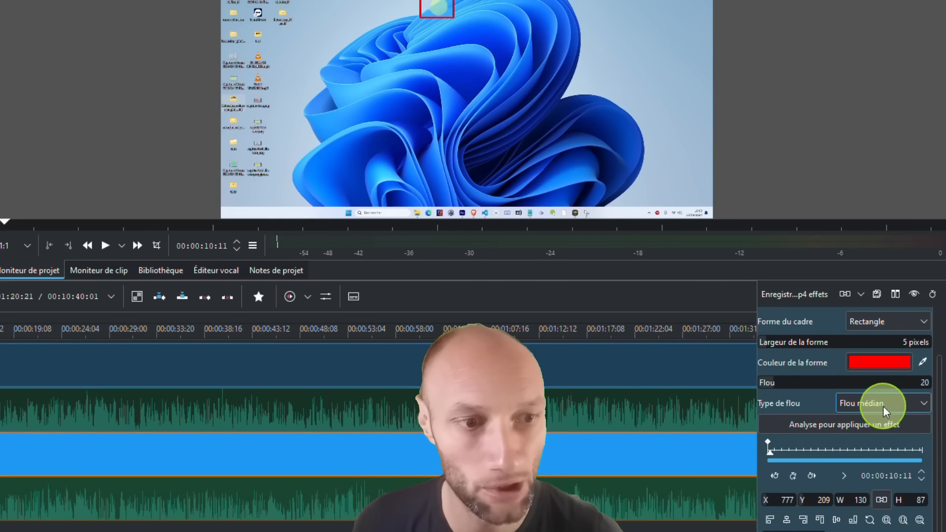
click(874, 407)
click(878, 439)
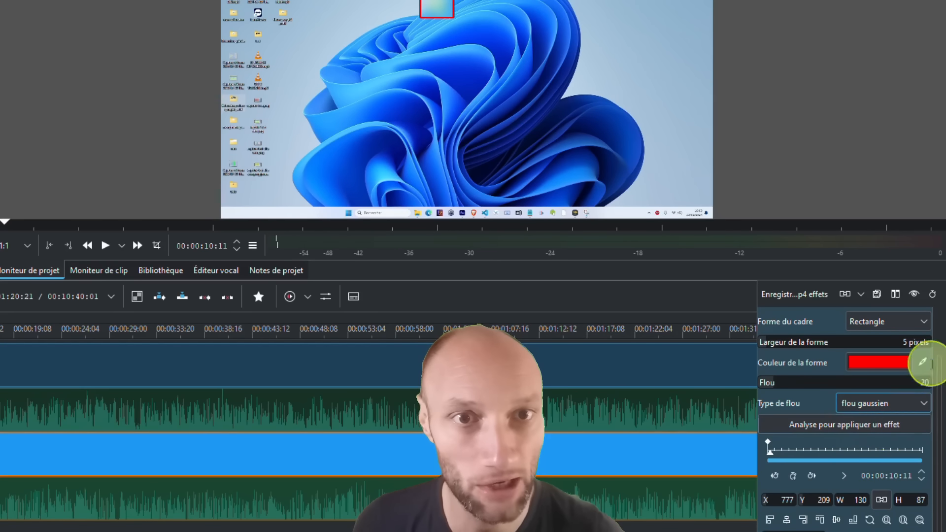
click(896, 398)
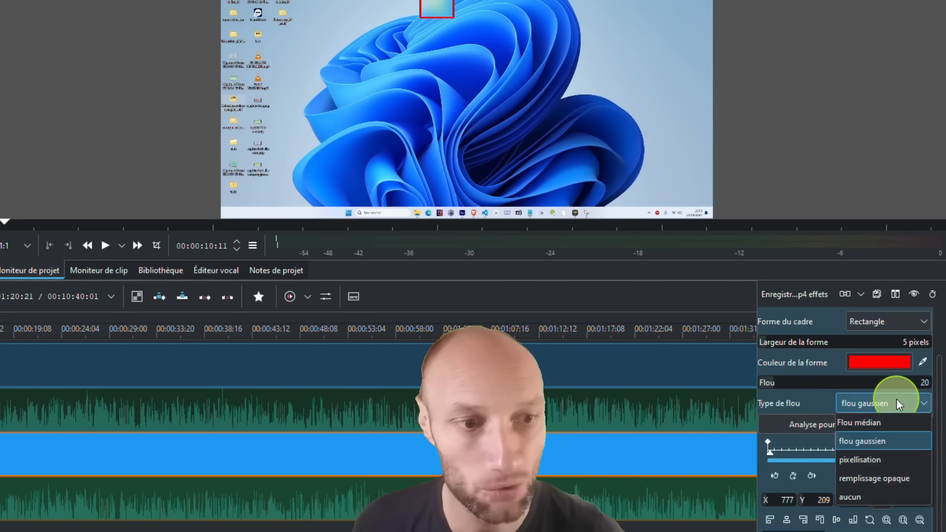
click(877, 403)
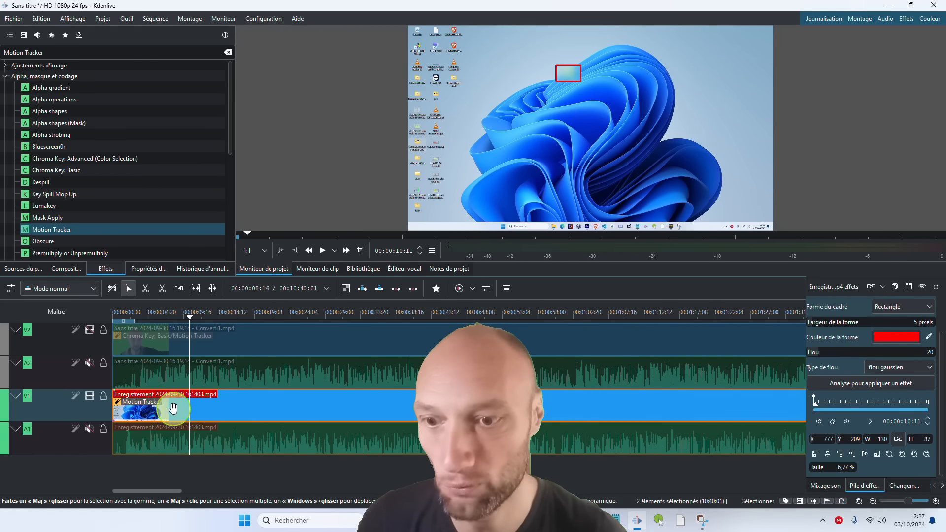
Step: Split the V1 clip at 00:00:07:04 and undo the cut
click(164, 311)
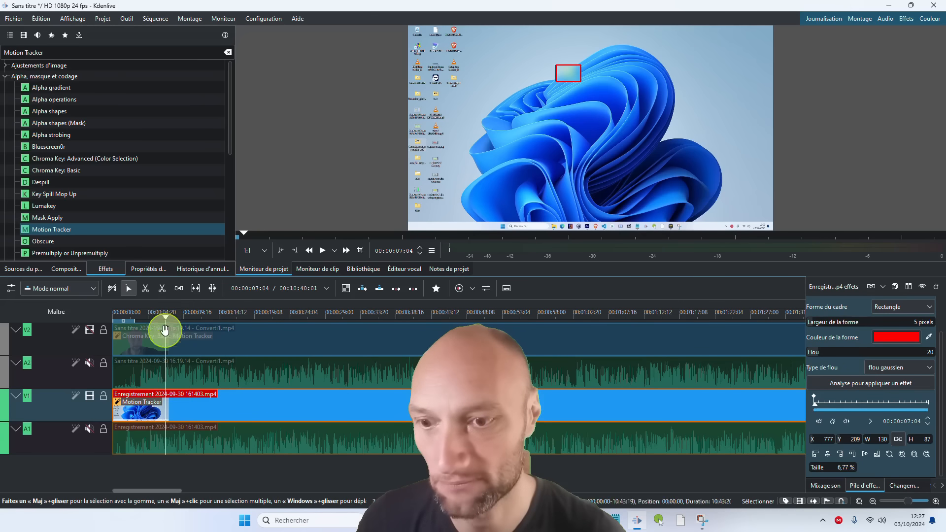
right_click(170, 404)
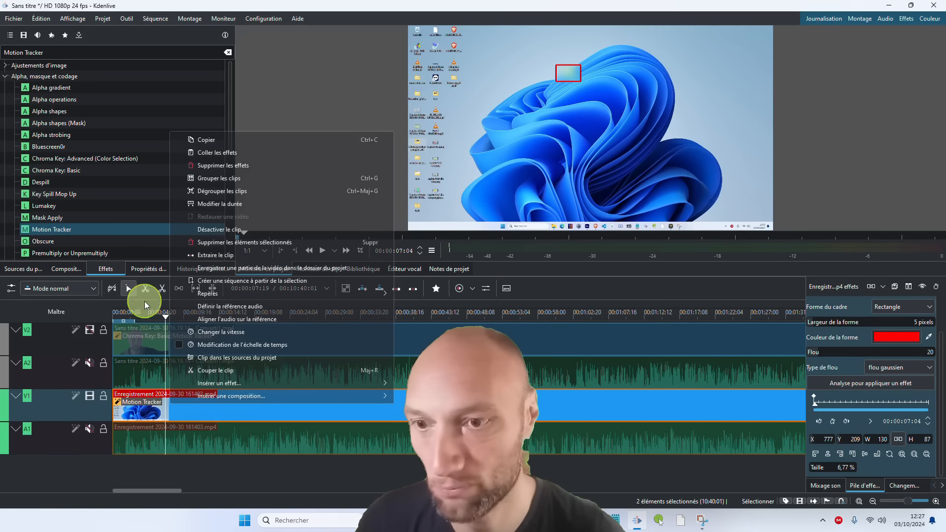
click(161, 289)
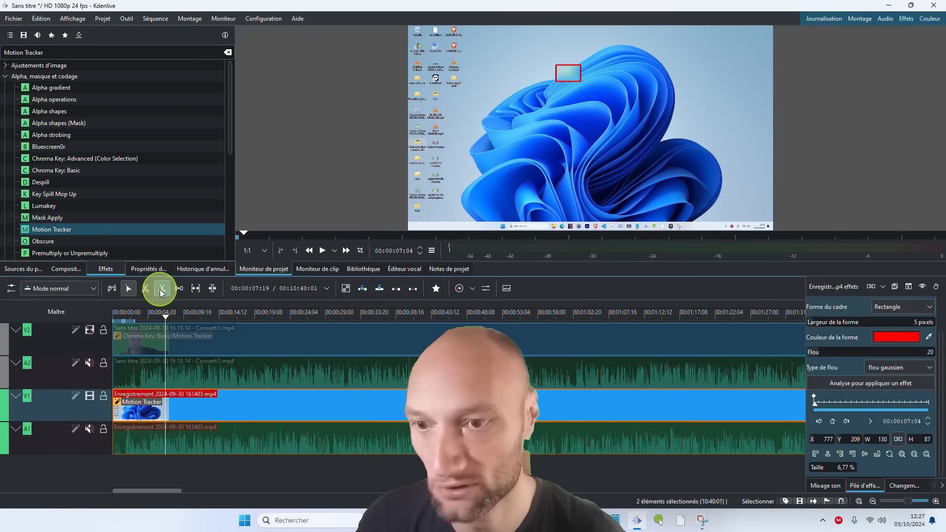
click(142, 405)
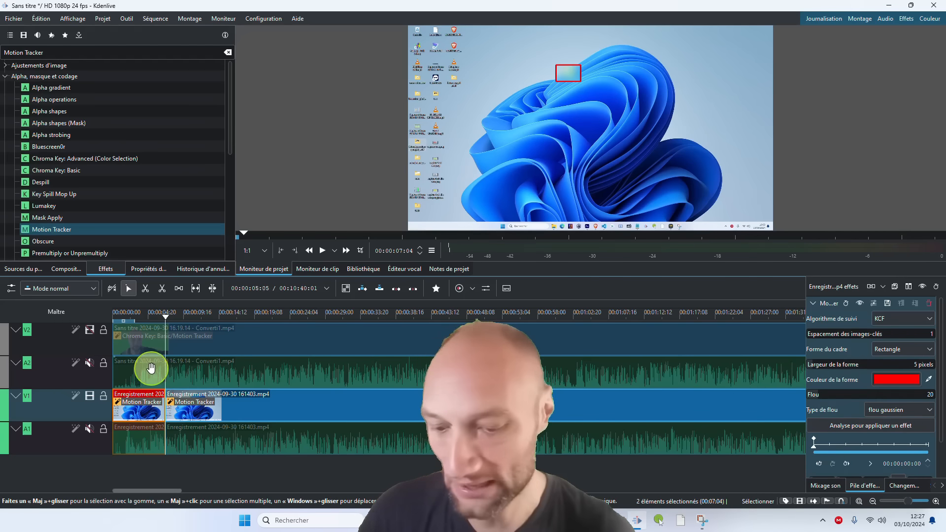
key(ctrl+z)
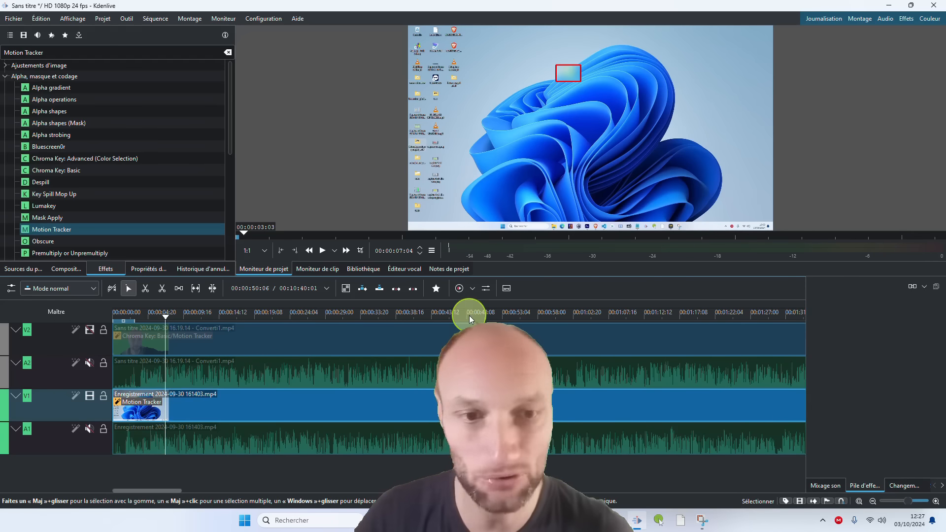
Step: Show the V2 track again and delete the Motion Tracker effect from both the V1 and V2 clips
click(186, 403)
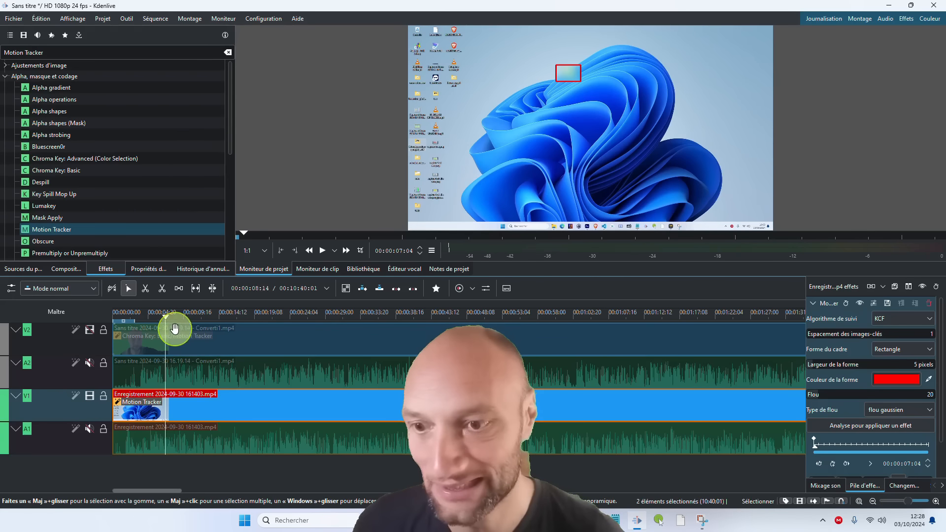
click(88, 334)
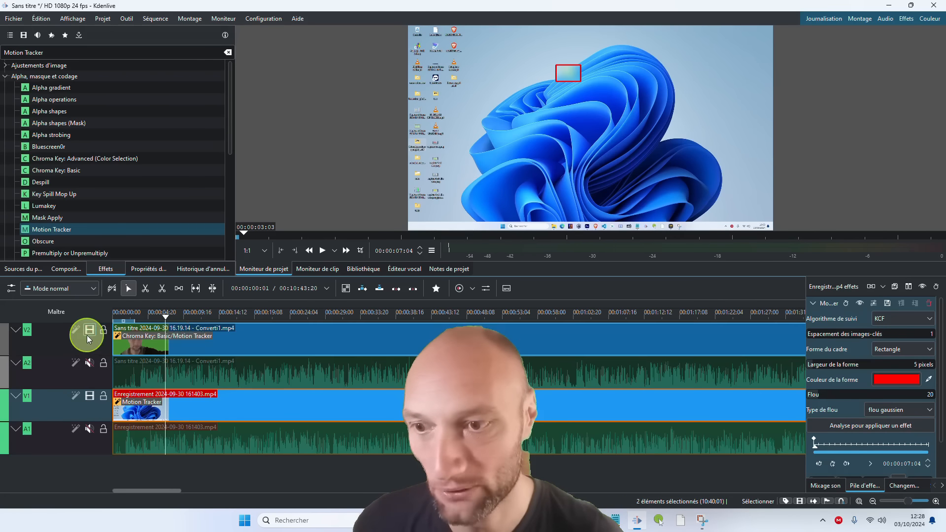
click(146, 322)
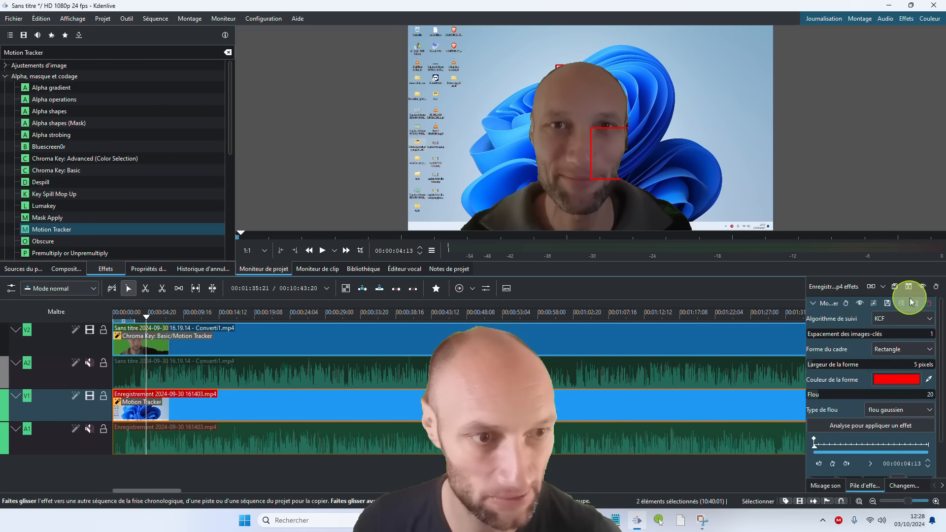
click(929, 302)
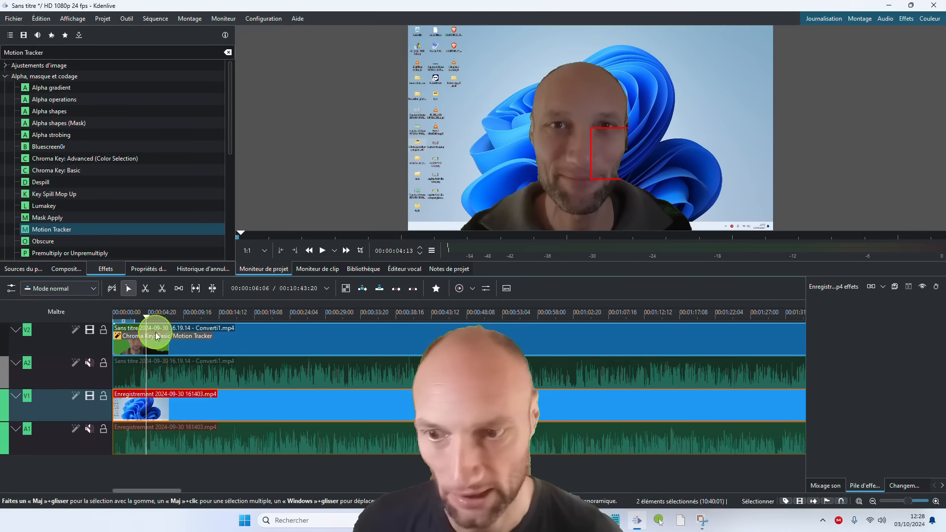
click(156, 336)
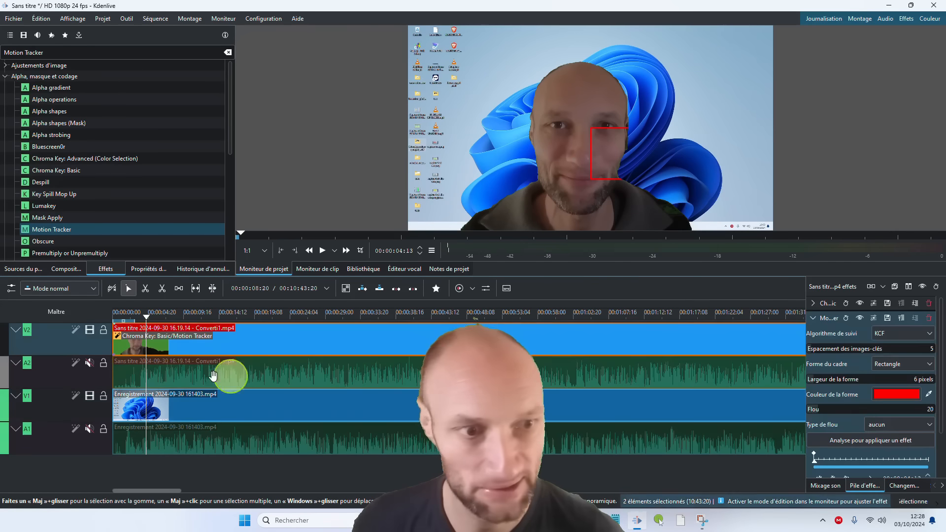
click(928, 319)
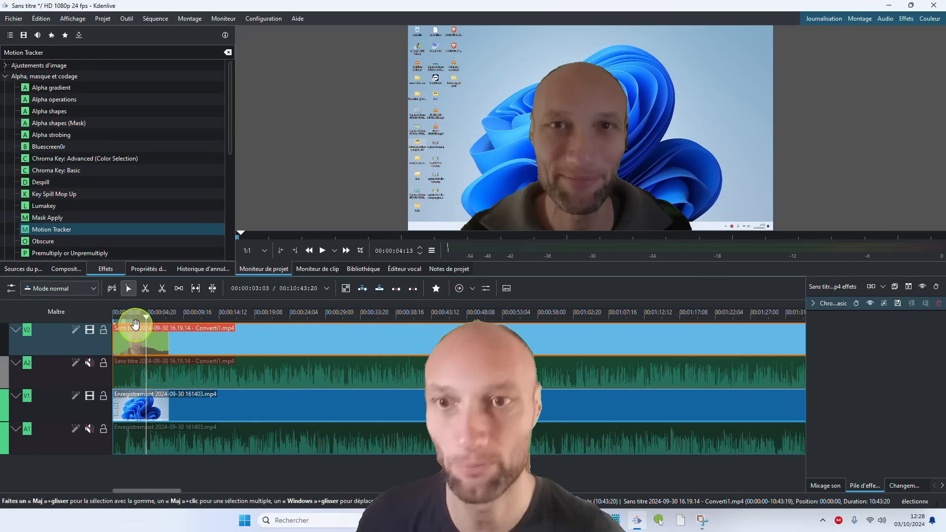
Step: Hide the V2 track and extract the frame at 00:00:07:17 as a PNG image named test.png
click(170, 317)
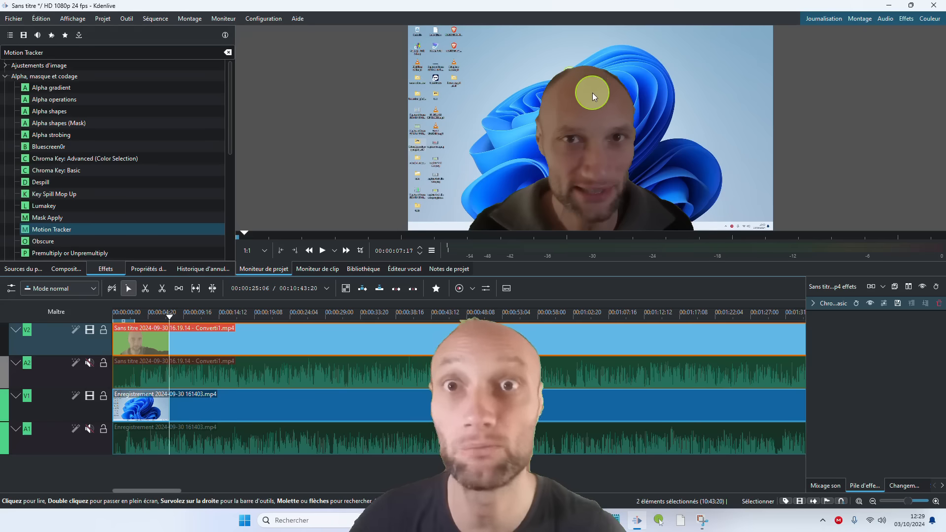
click(181, 394)
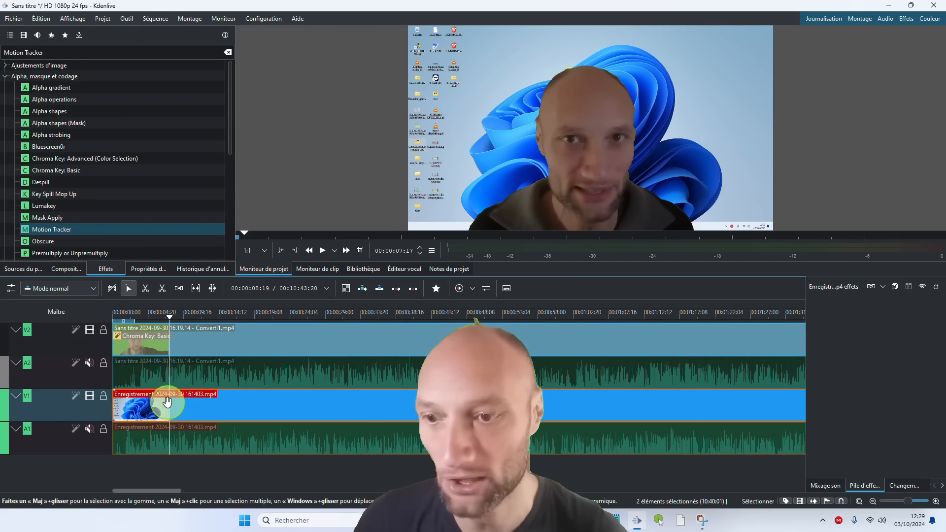
click(89, 335)
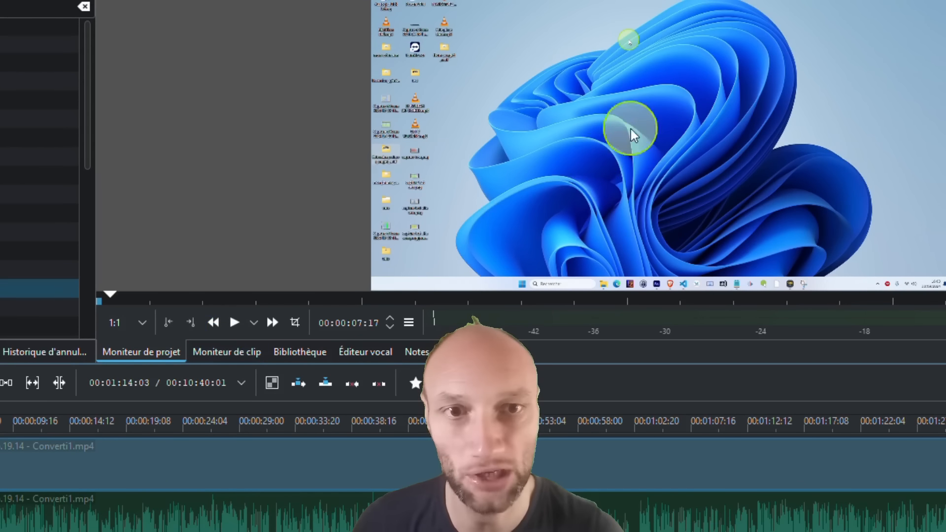
right_click(689, 97)
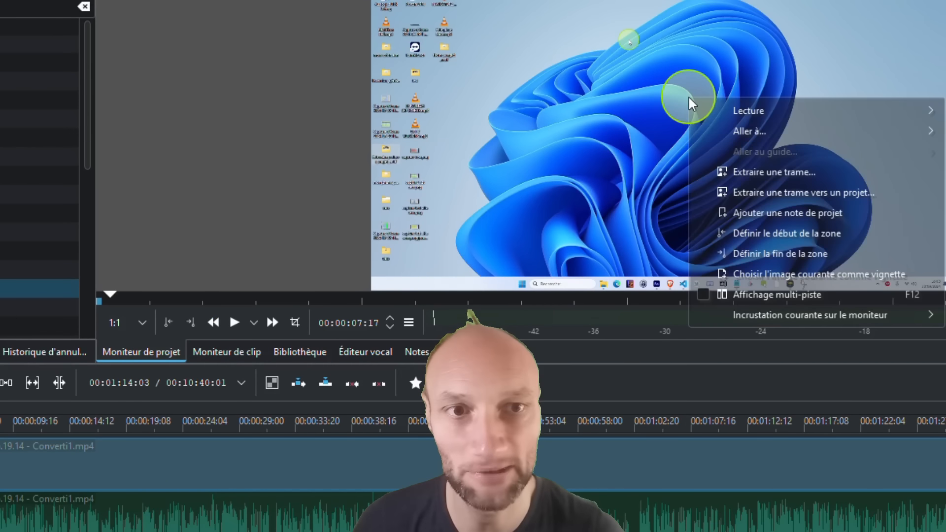
click(731, 171)
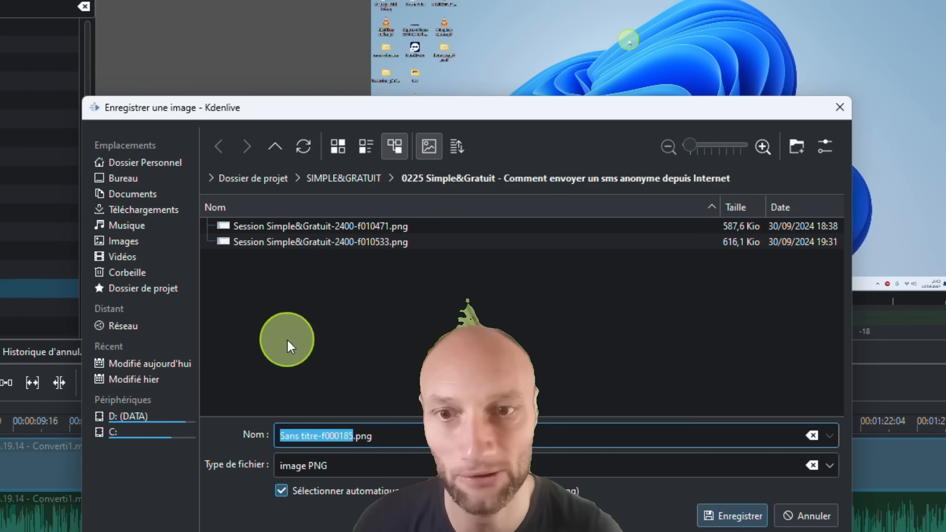
text(test)
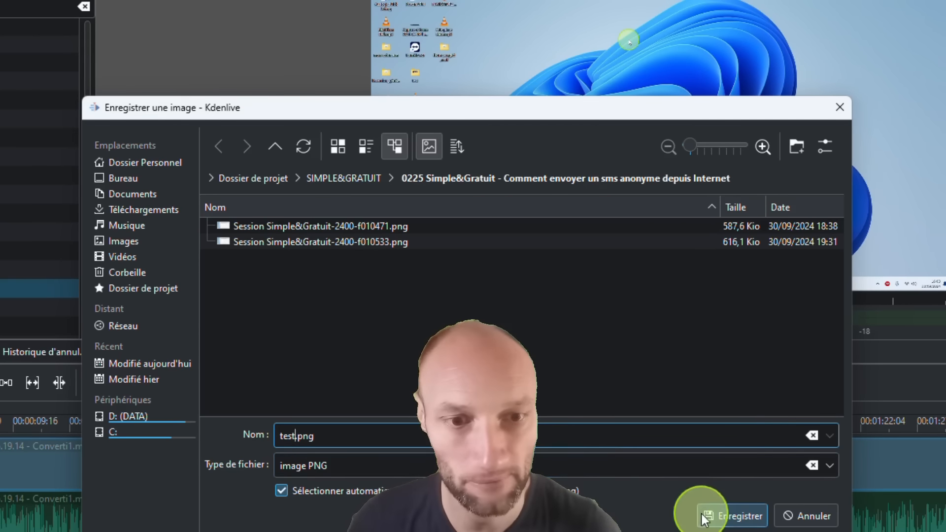
click(731, 515)
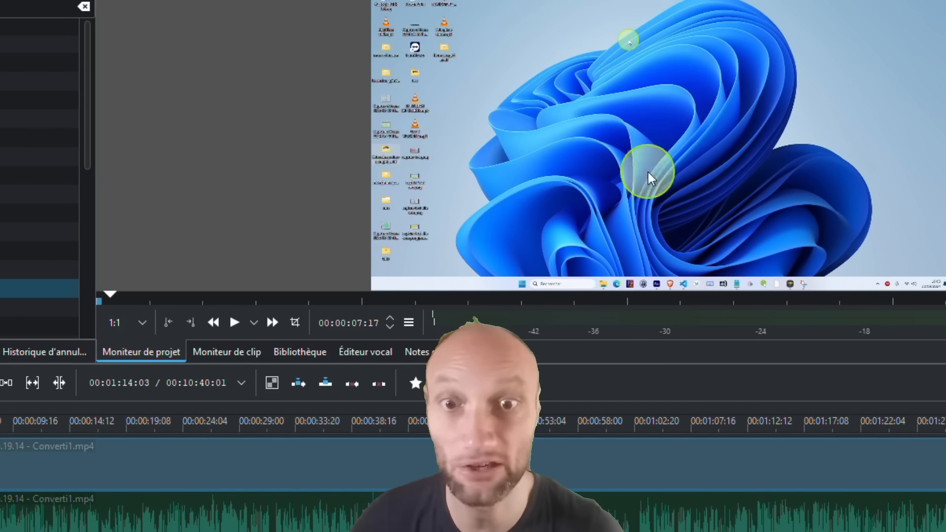
Step: Import the extracted image test.png from the file explorer into the project sources and preview it
click(869, 422)
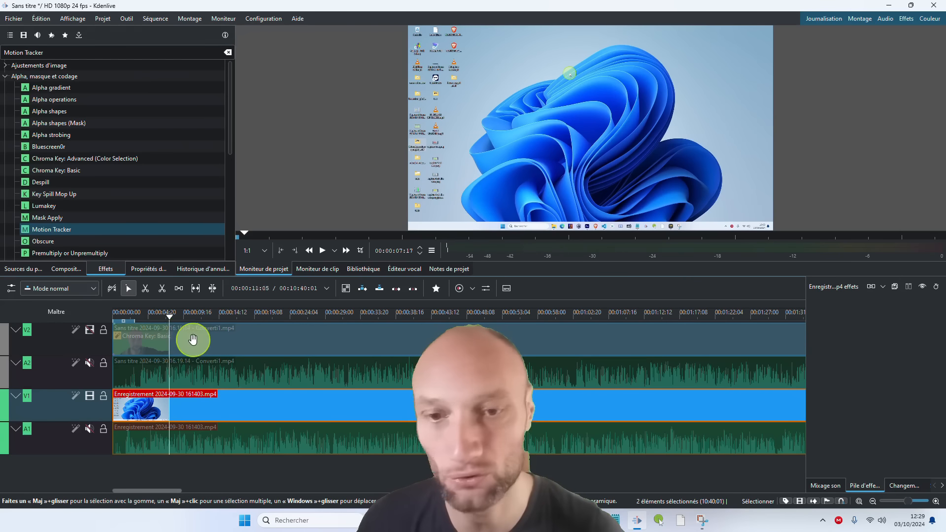
click(583, 445)
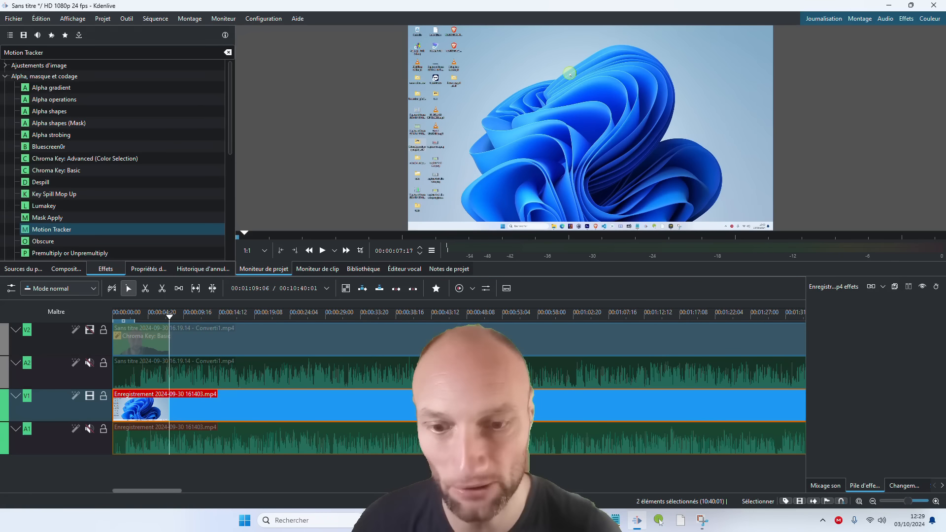
click(20, 268)
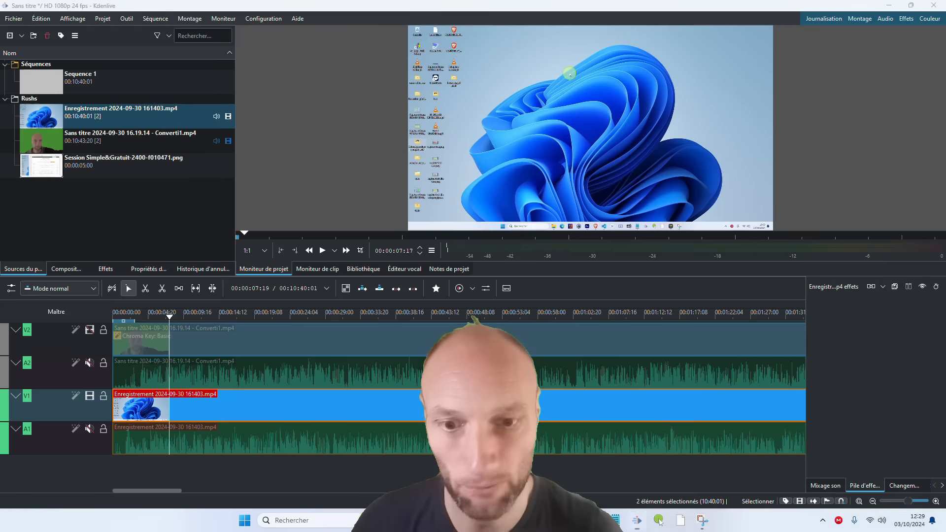
click(659, 521)
drag(892, 151, 139, 214)
click(37, 194)
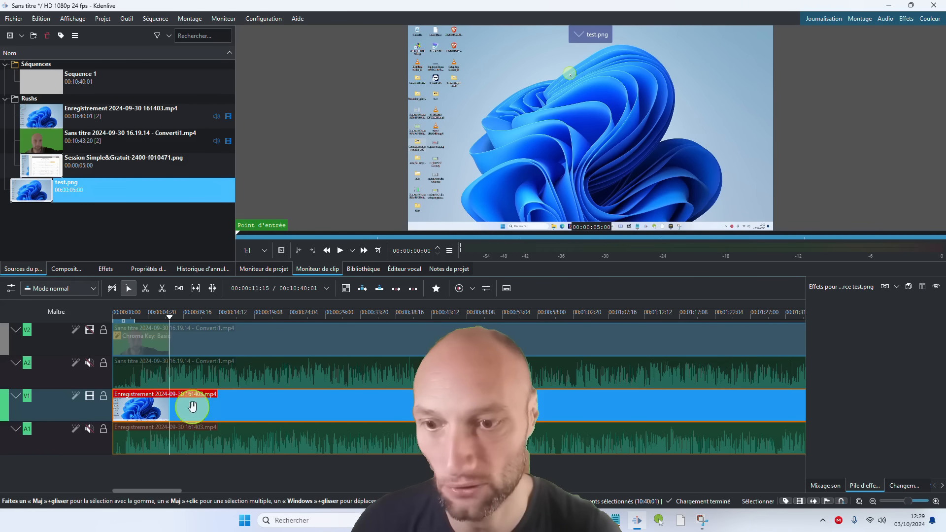
Step: Show the V2 track again and split all timeline clips at 00:00:07:17
click(203, 405)
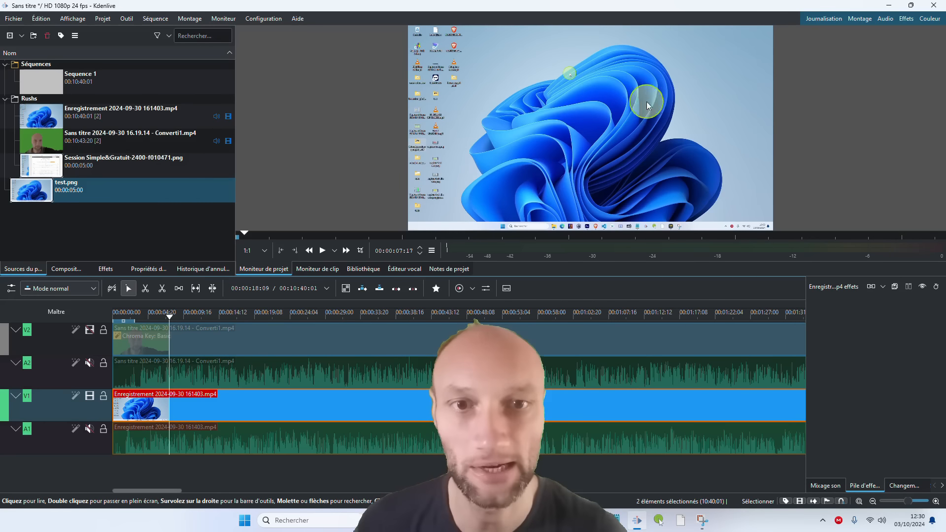
click(89, 330)
click(192, 326)
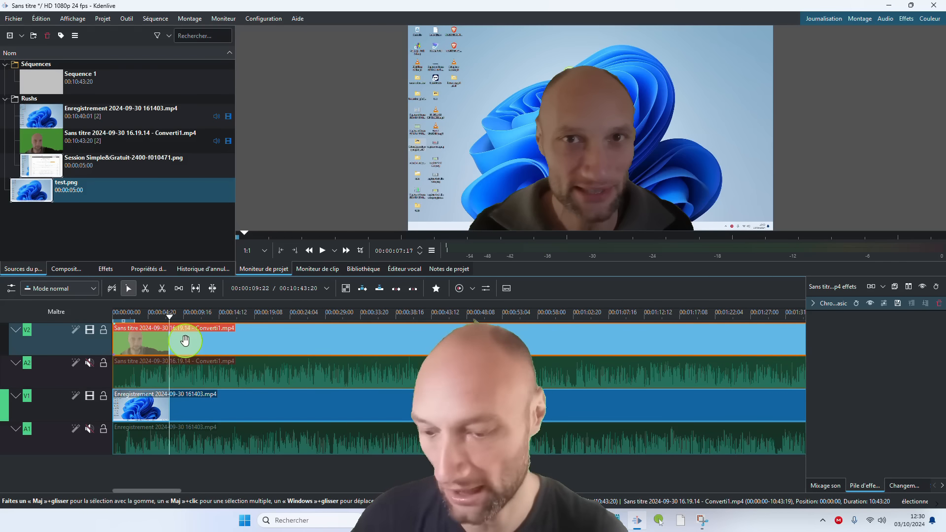
key(ctrl+a)
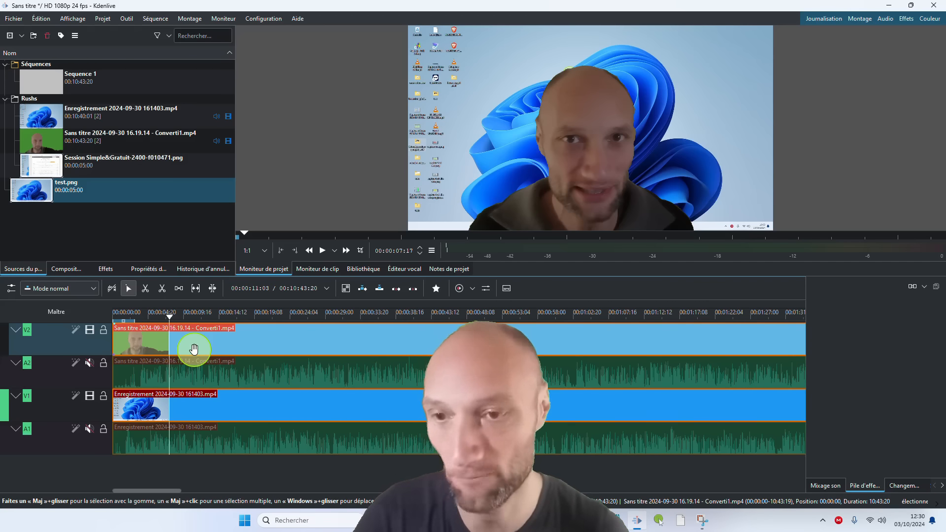
key(shift+r)
Step: Delete the clip portions after the cut on V2 and V1 together with their audio
click(211, 330)
key(Delete)
click(206, 405)
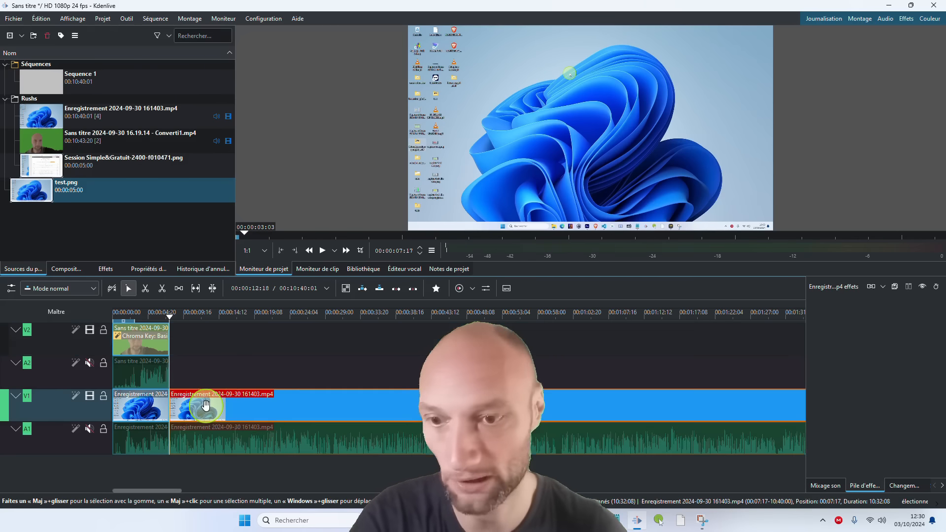
key(Delete)
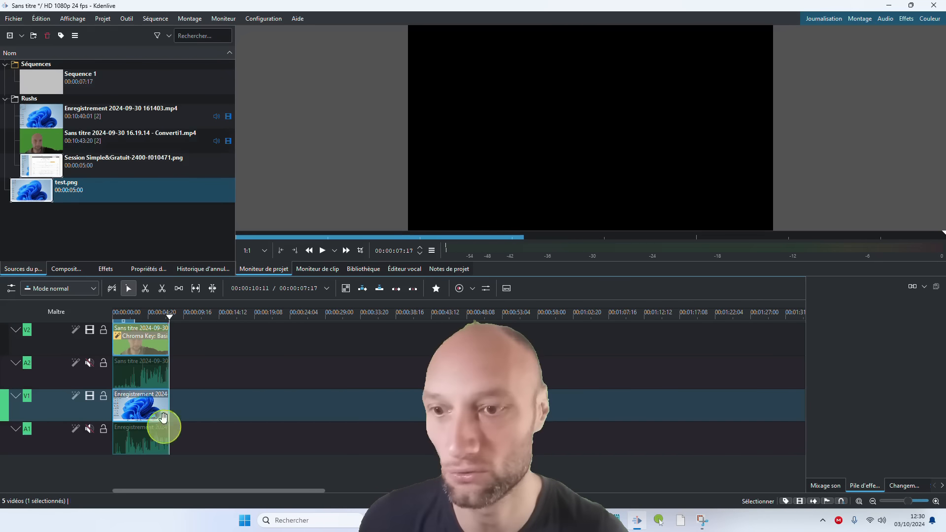
Step: Render the complete project with the MP4-H264/AAC preset to D:/VIDEOS/Sans titre.mp4
click(128, 19)
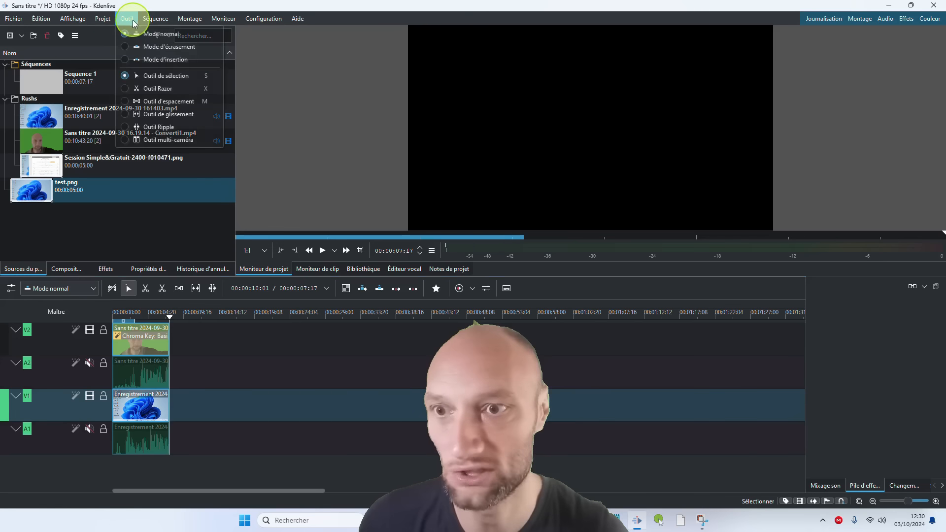
mouse_move(144, 21)
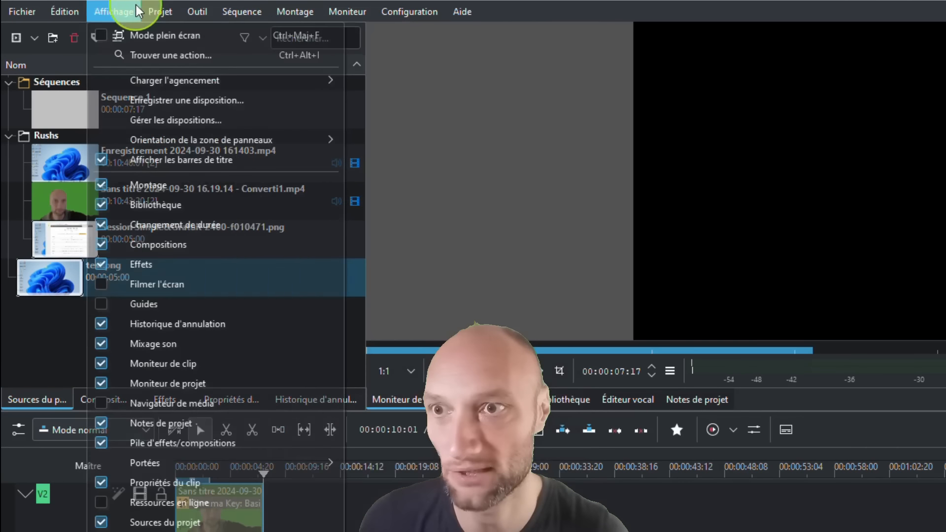
mouse_move(104, 20)
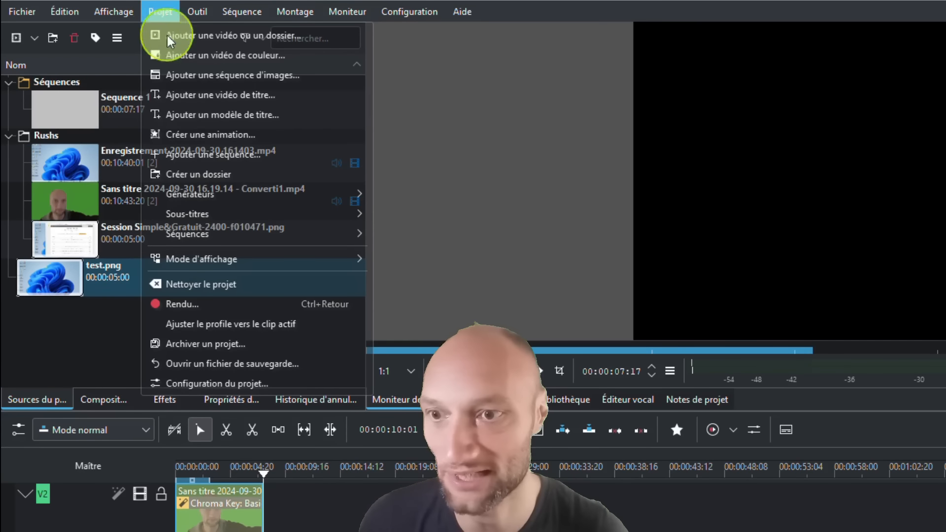
click(181, 310)
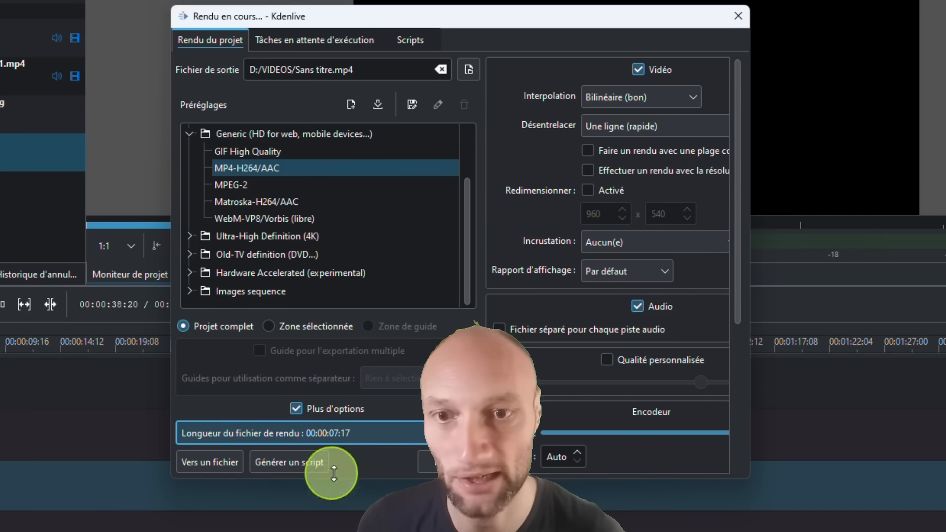
click(208, 463)
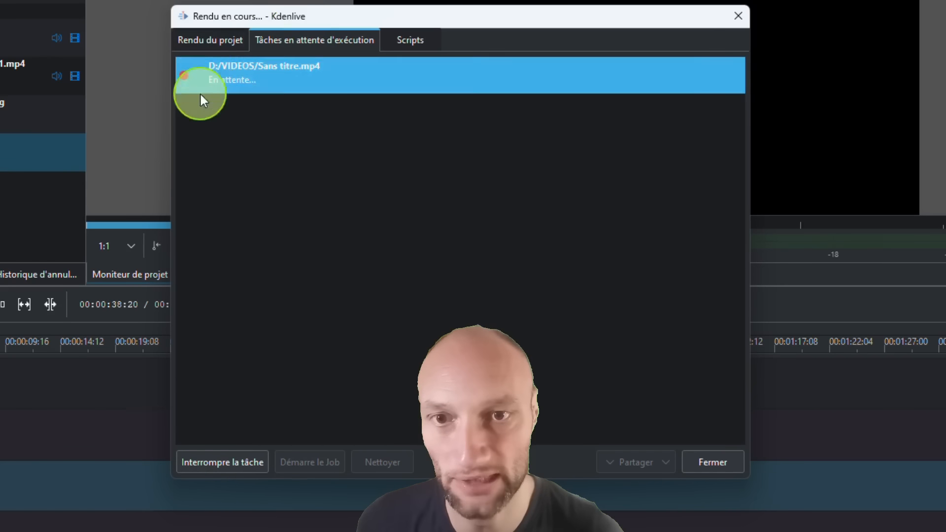